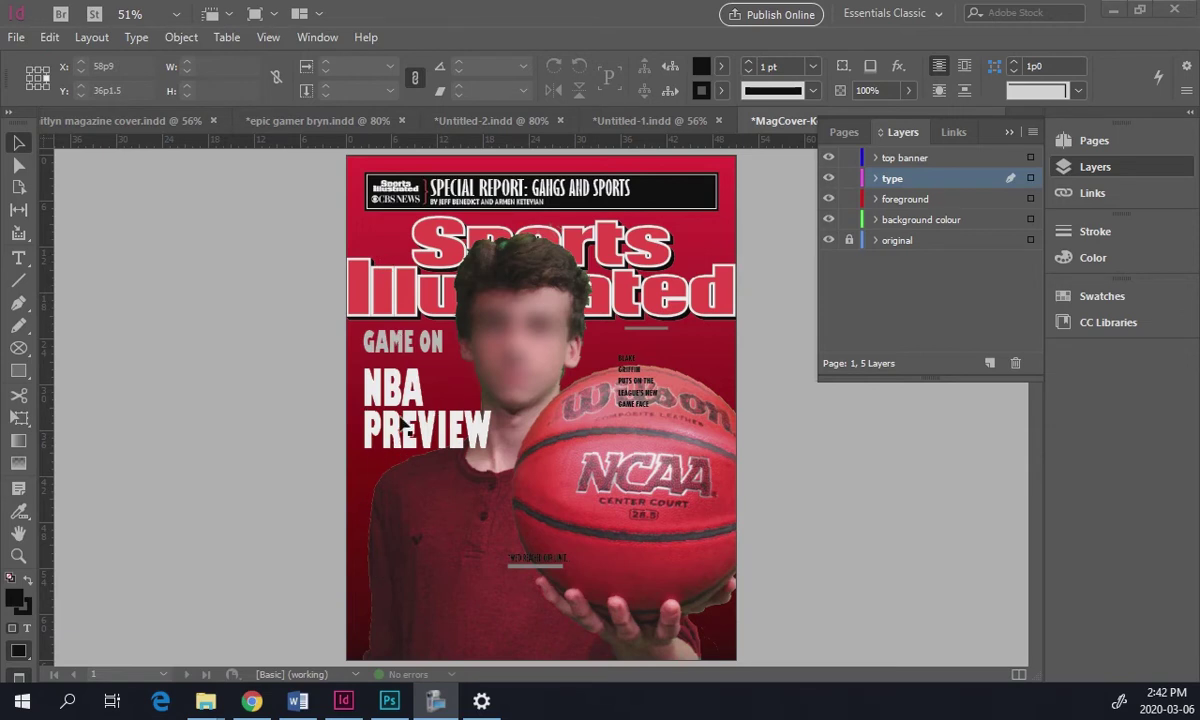
- Compare the recreated cover with the original by hiding the four layers above the original and showing them again
click(828, 219)
click(828, 158)
click(828, 178)
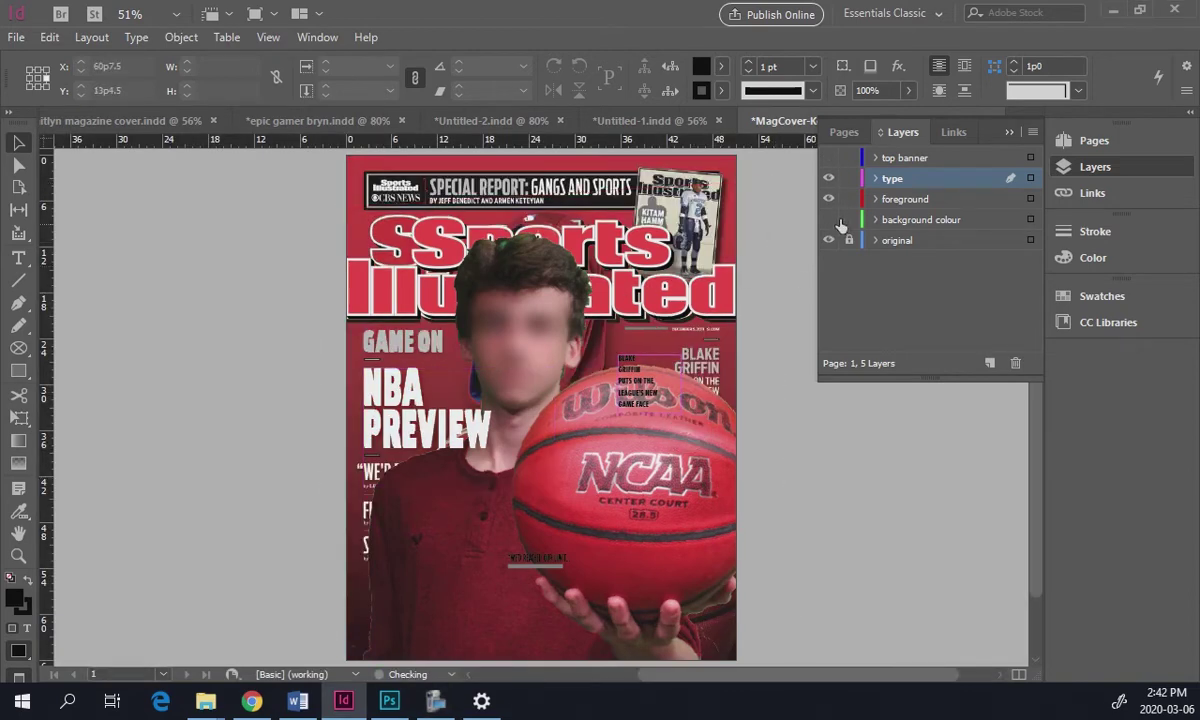
click(828, 199)
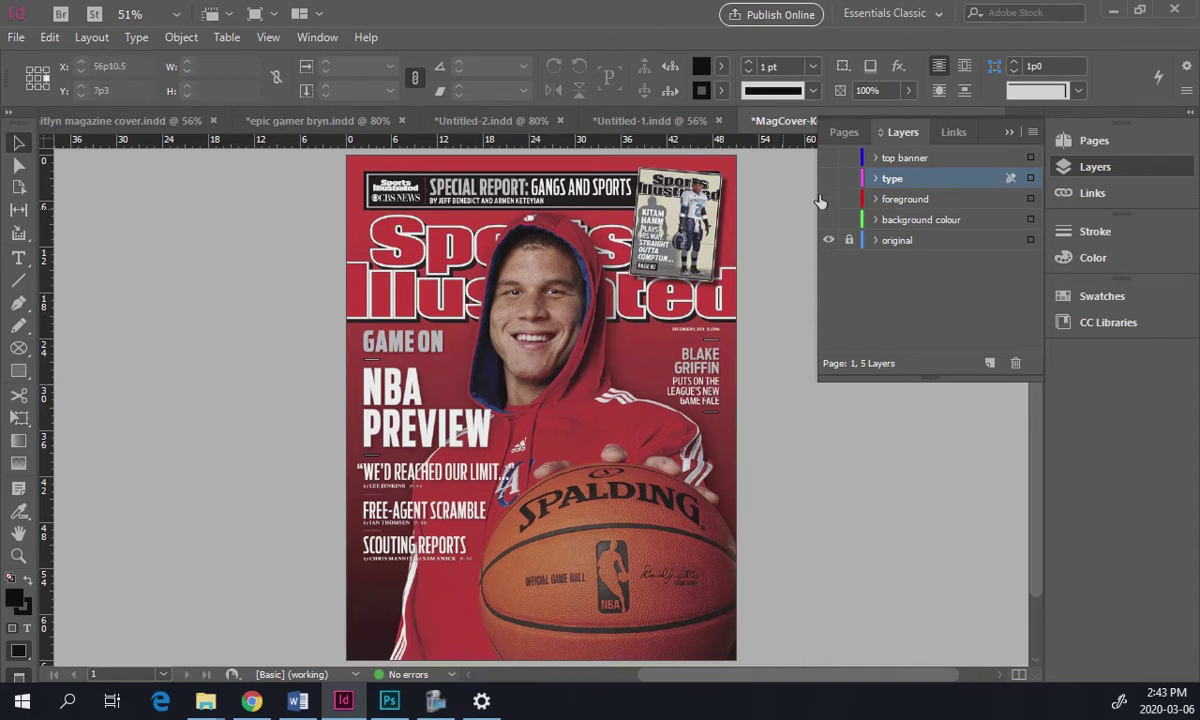
drag(835, 166, 833, 222)
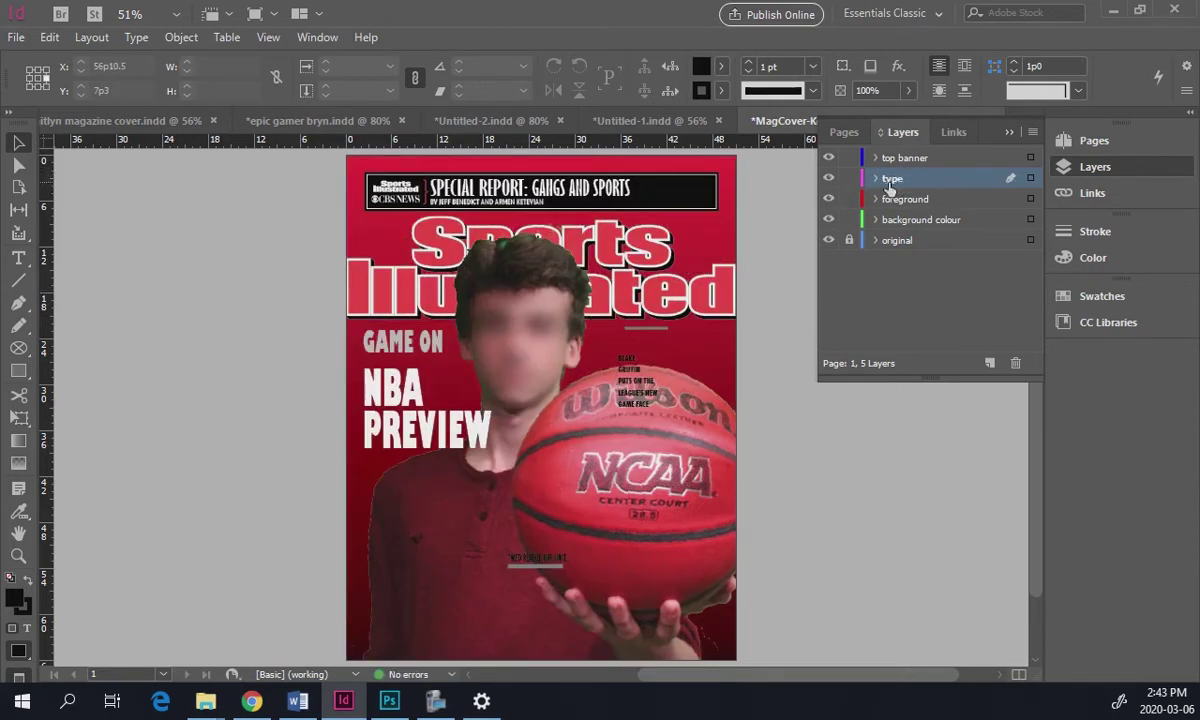
- Hide the top banner, foreground and background colour layers so only the type and original layers show around the Blake Griffin text
click(828, 159)
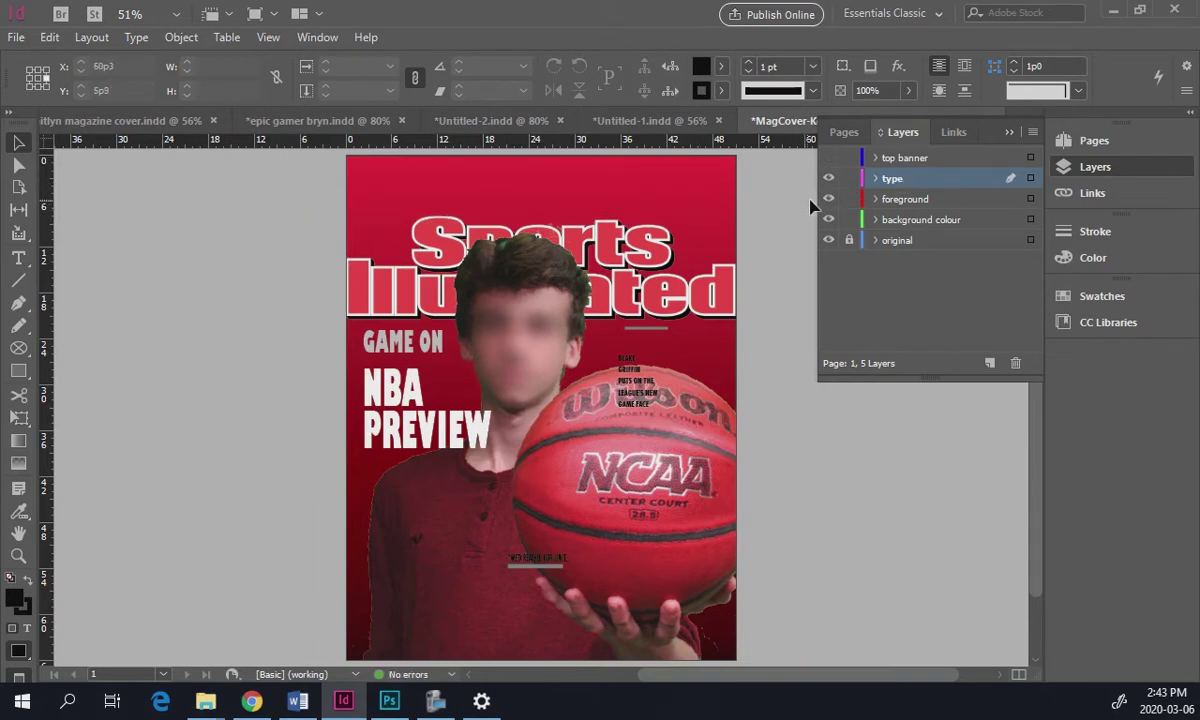
click(828, 199)
click(828, 199)
click(827, 199)
click(827, 199)
click(828, 199)
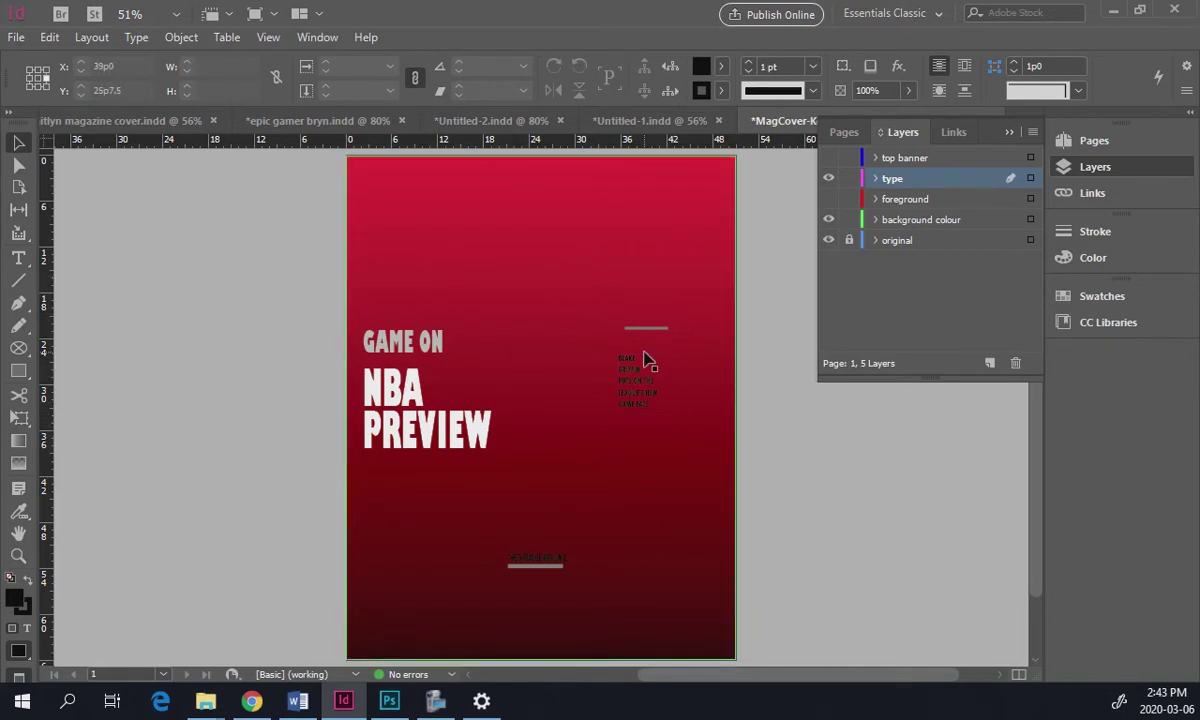
drag(580, 300, 742, 436)
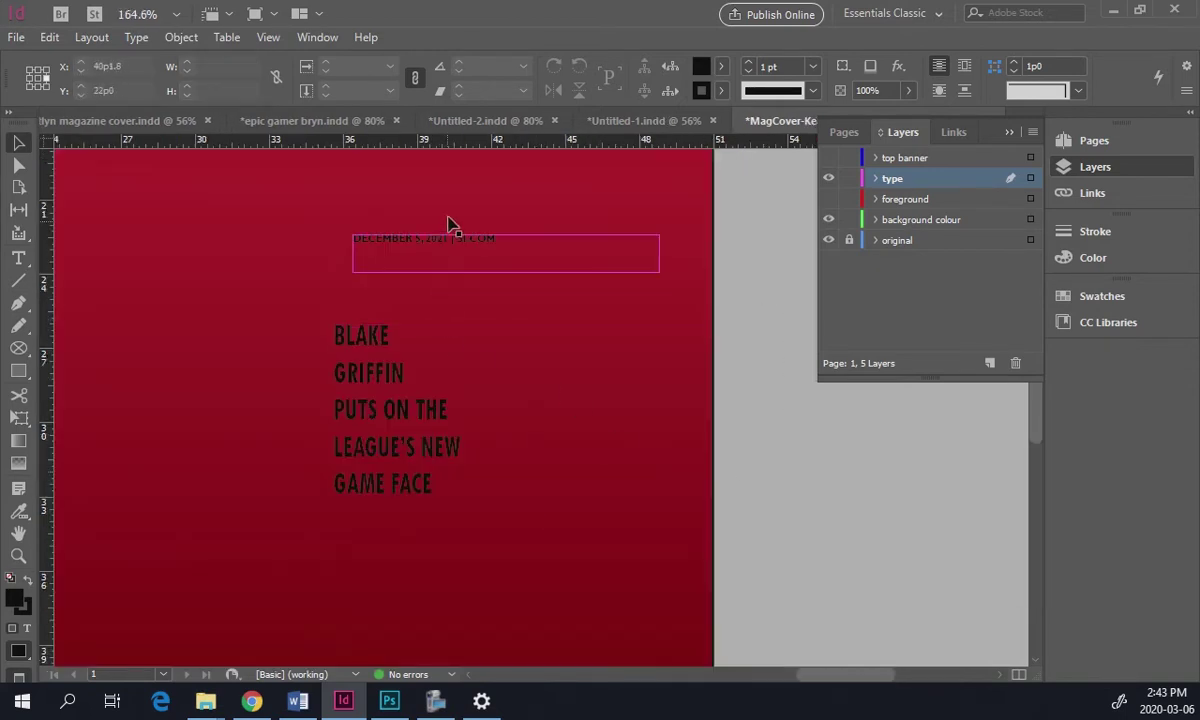
click(828, 219)
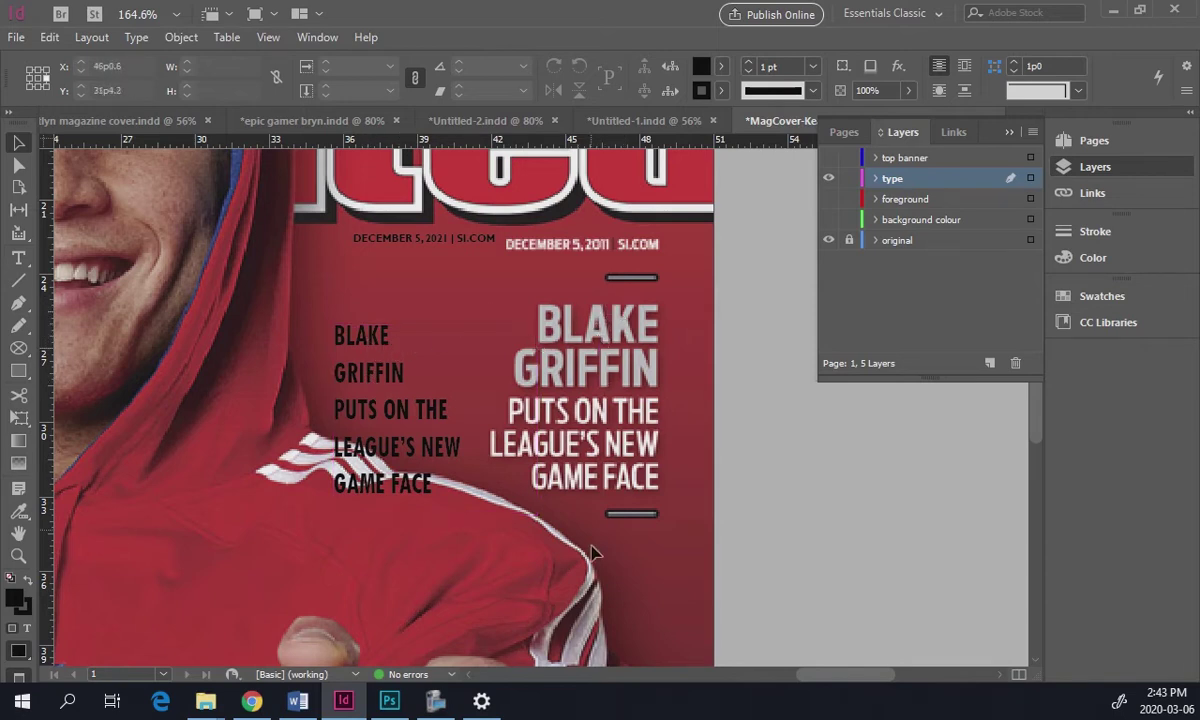
- Try to shift the GRIFFIN line with leading spaces, and remove those spaces again
double_click(438, 440)
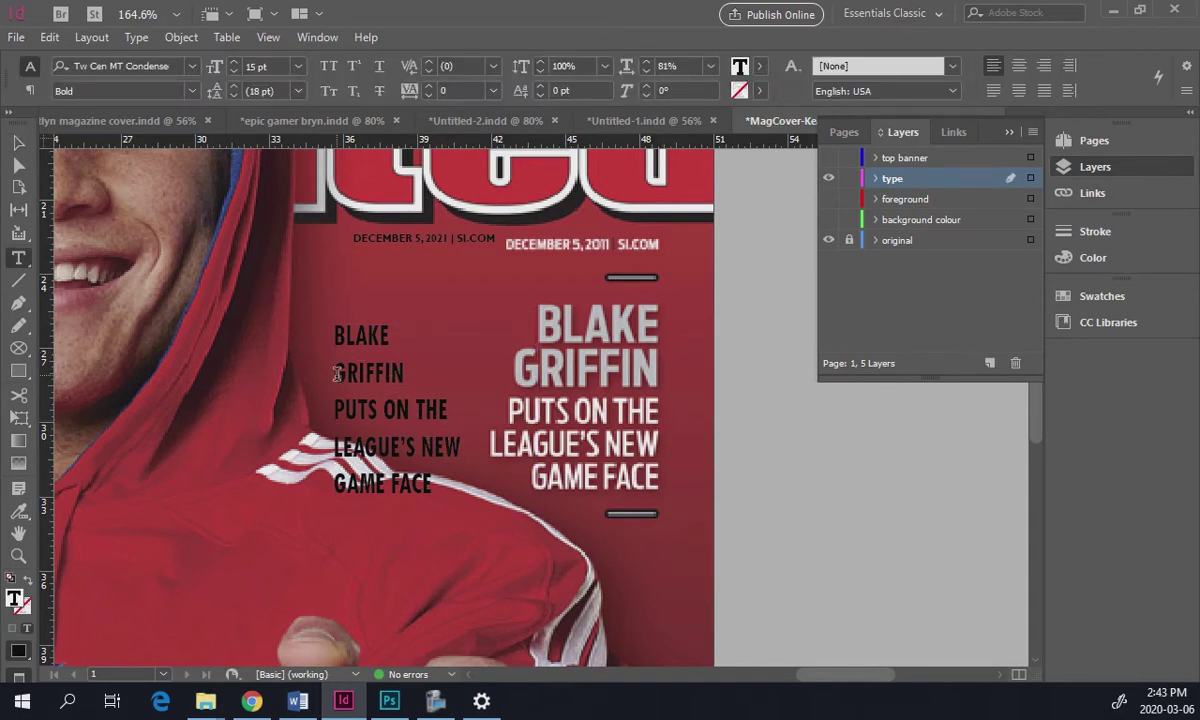
click(337, 374)
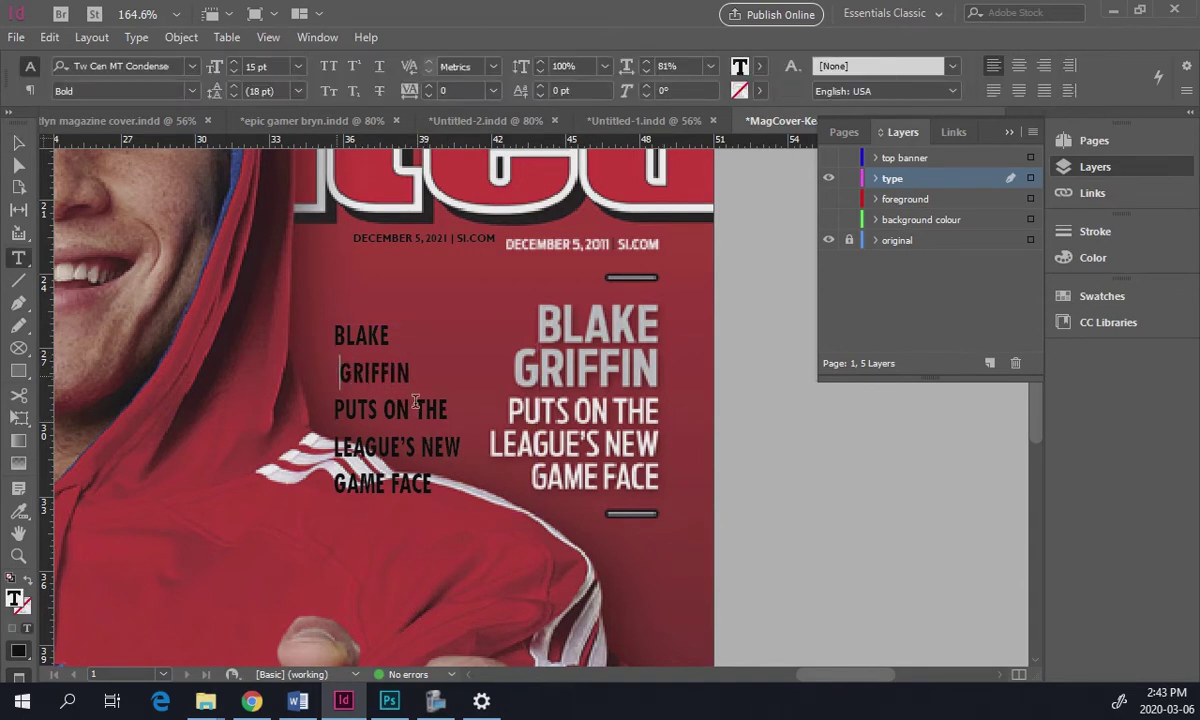
key(BackSpace)
key(BackSpace)
key(BackSpace)
key(BackSpace)
key(BackSpace)
- Right-align all five lines of the black BLAKE GRIFFIN text block
drag(322, 330, 483, 493)
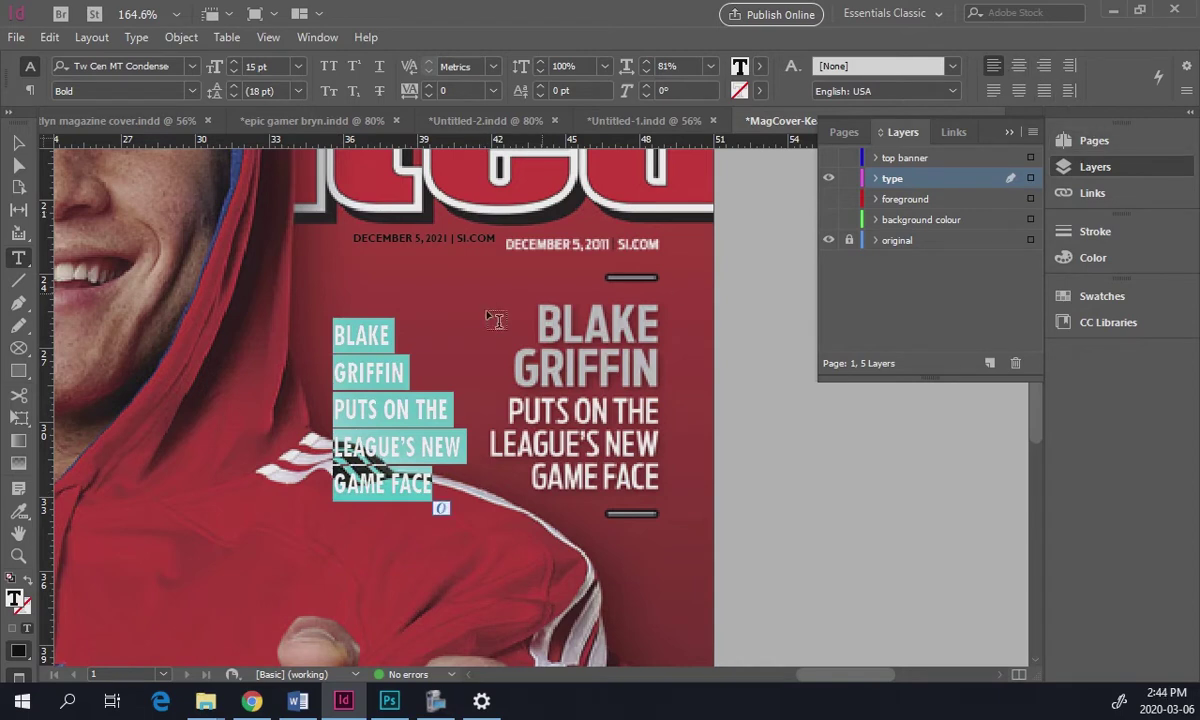
click(1043, 66)
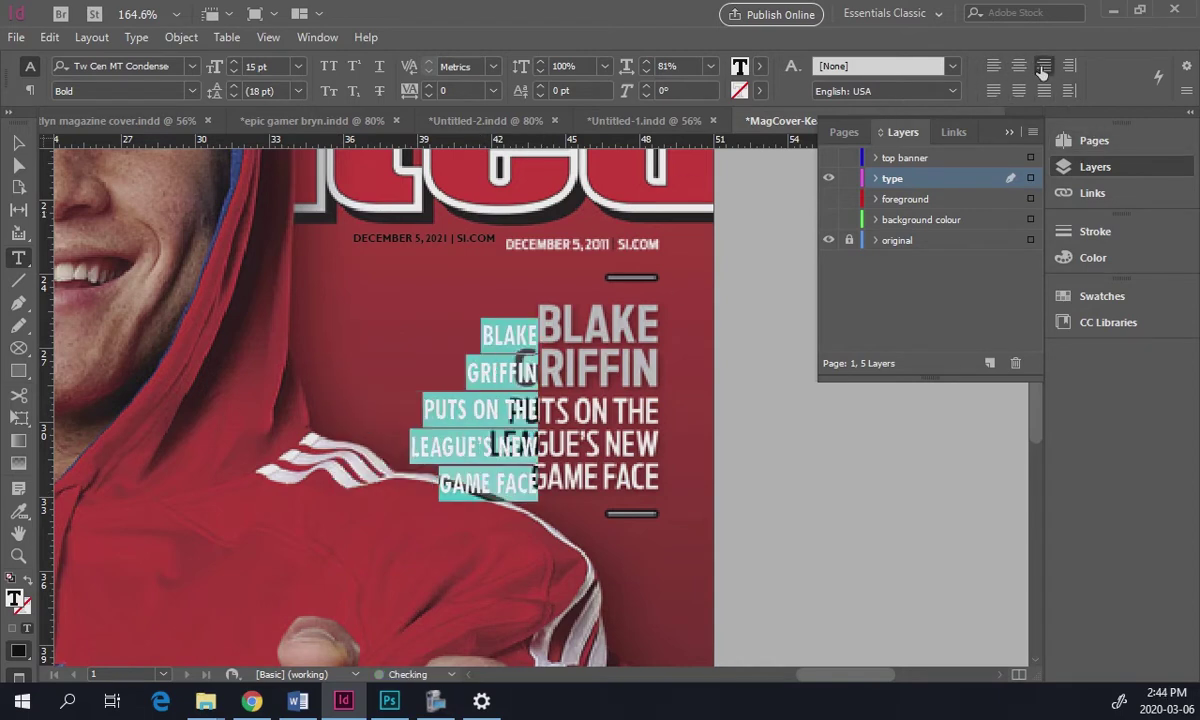
click(1018, 67)
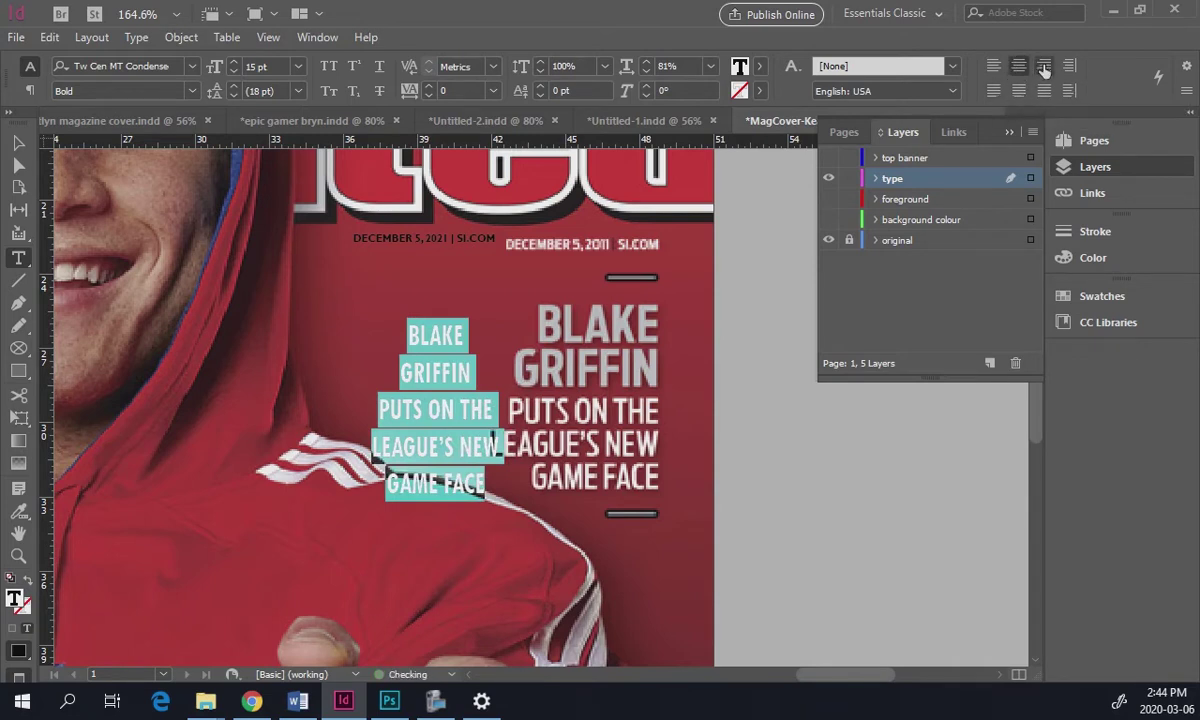
click(1043, 66)
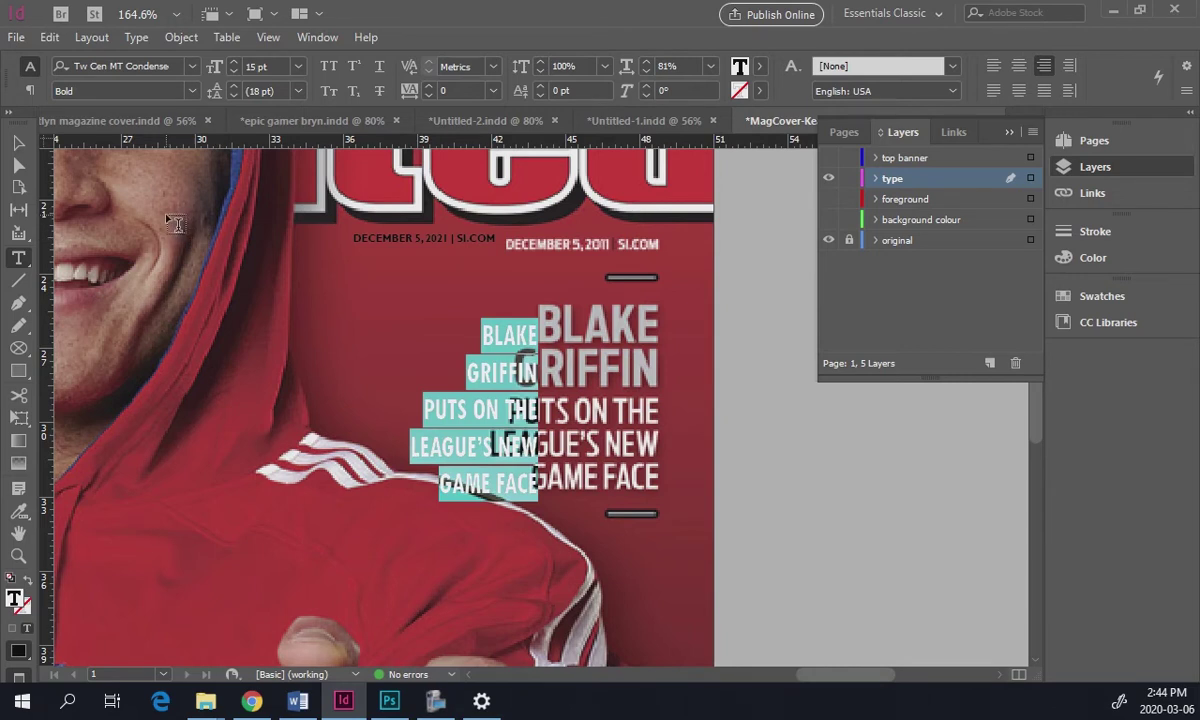
- Move the black DECEMBER 5, 2021 | SI.COM frame down and left, and right-align its text
click(18, 143)
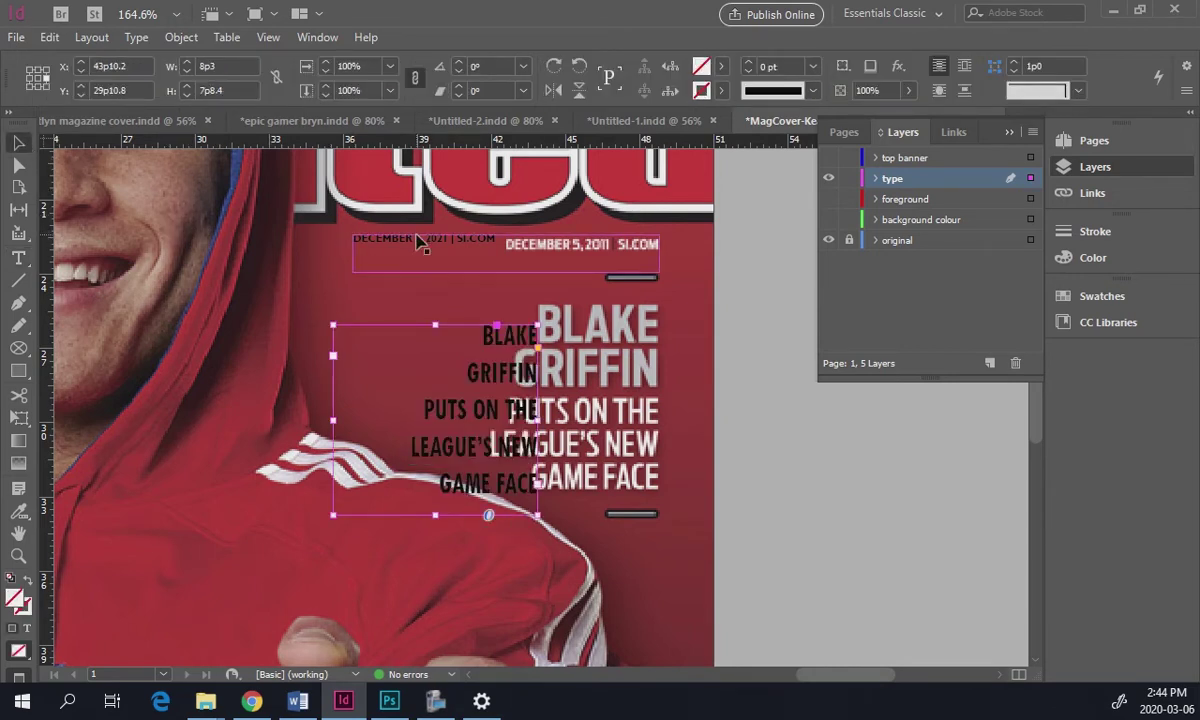
click(434, 260)
drag(434, 260, 394, 278)
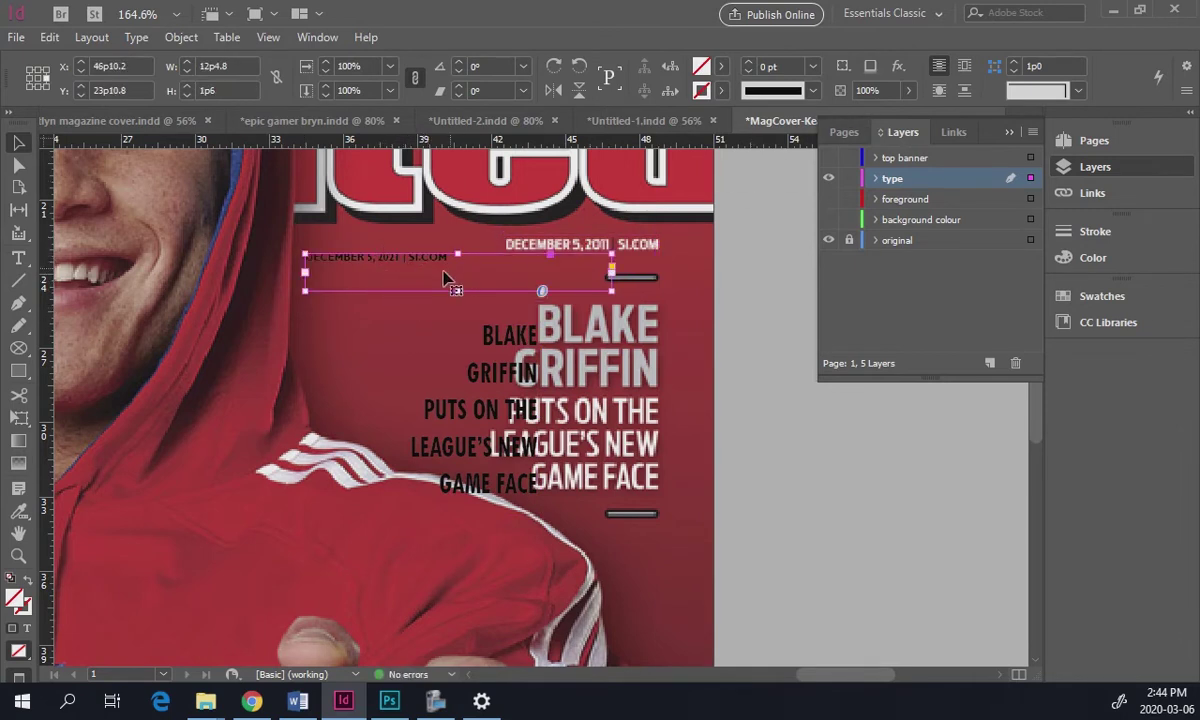
key(t)
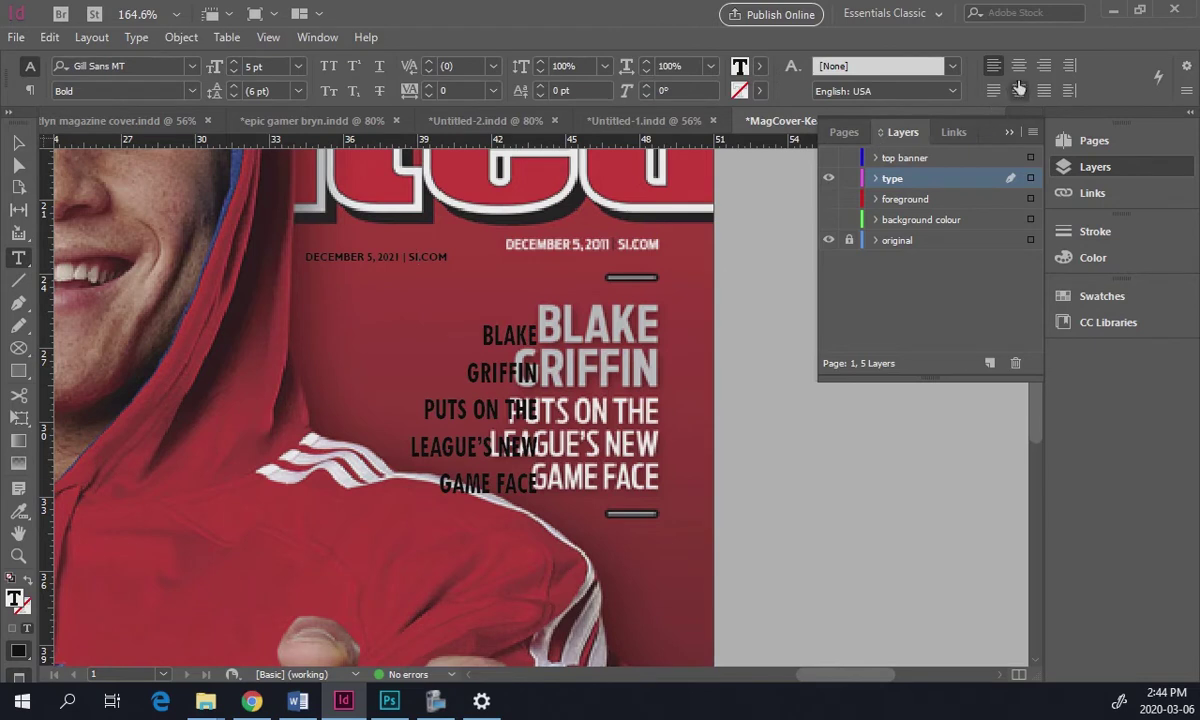
click(1043, 65)
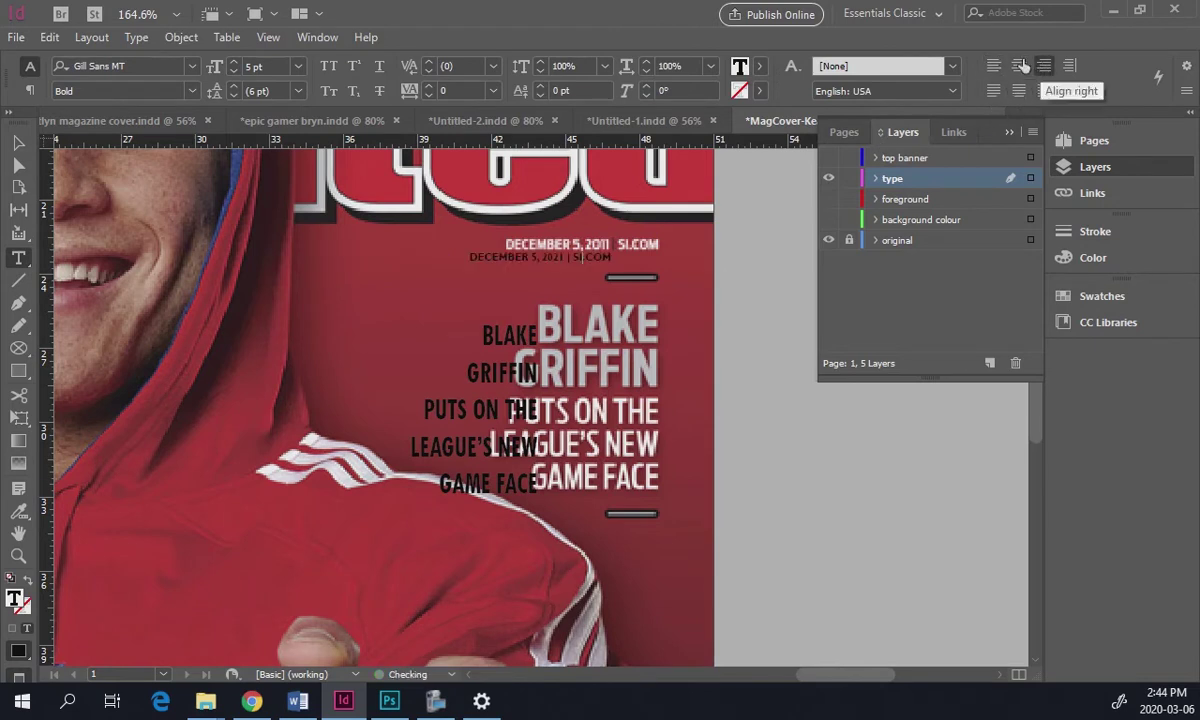
- Line up the BLAKE GRIFFIN block's right edge with the date line, and move both frames left of the original text
click(20, 146)
shift+click(480, 337)
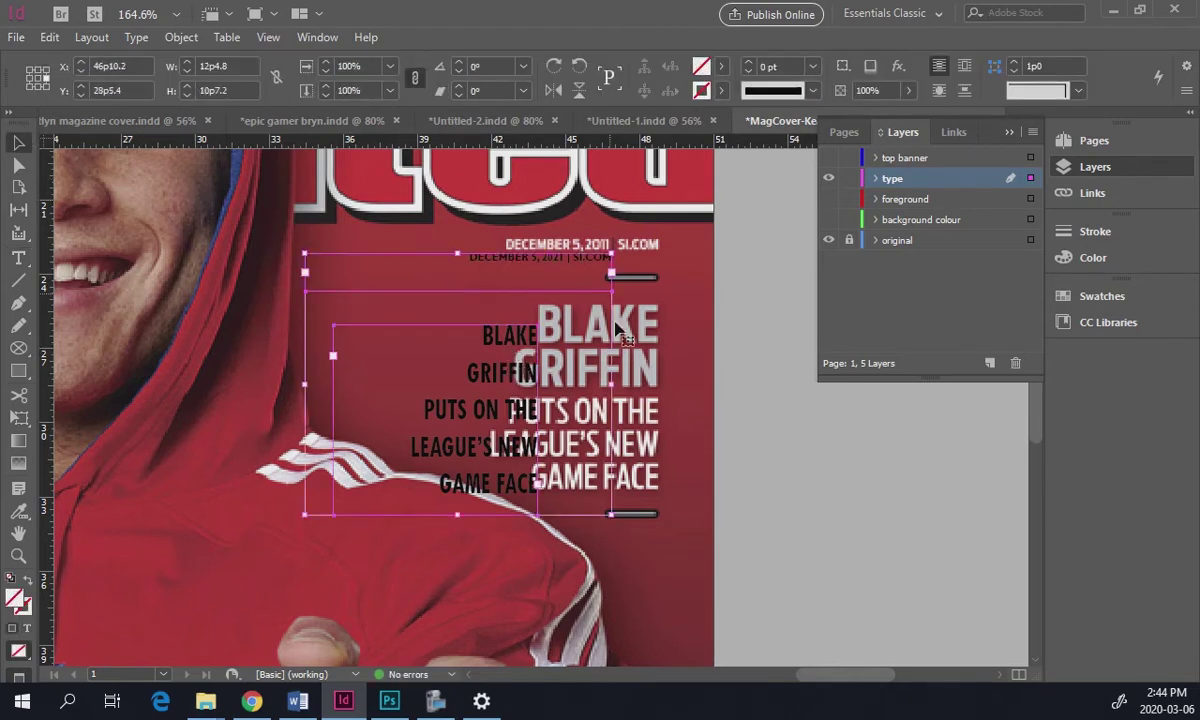
click(755, 345)
drag(508, 381, 584, 347)
shift+click(585, 263)
drag(585, 263, 468, 264)
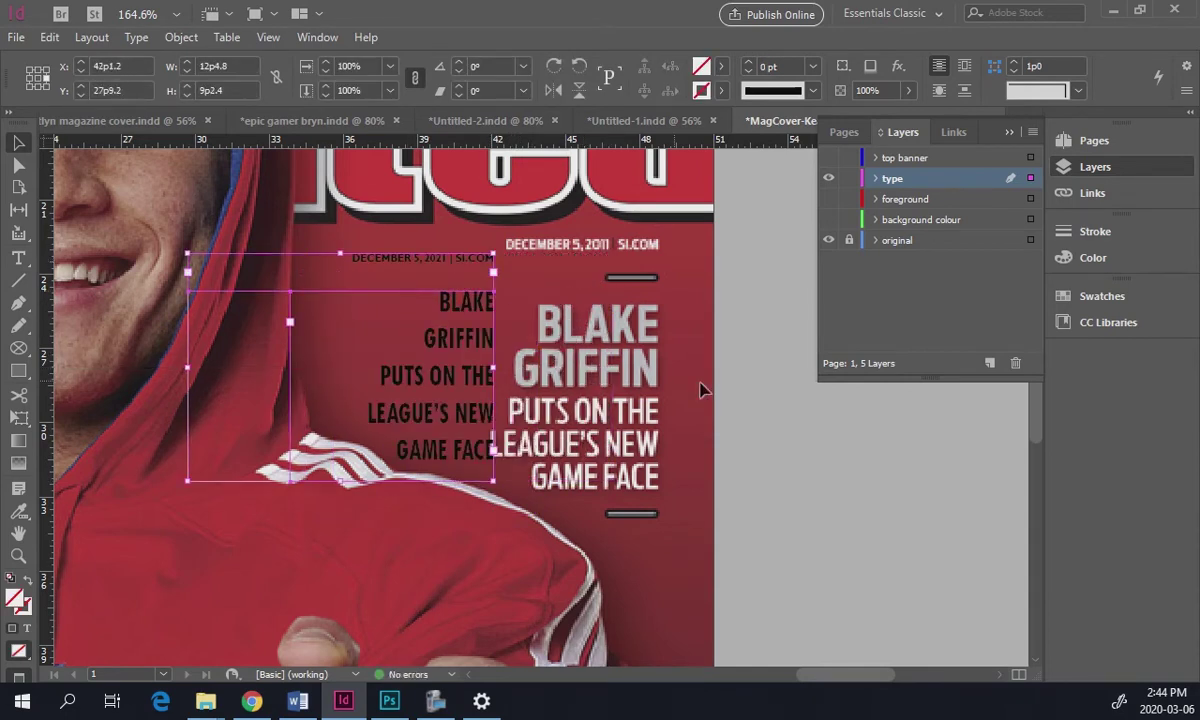
click(753, 364)
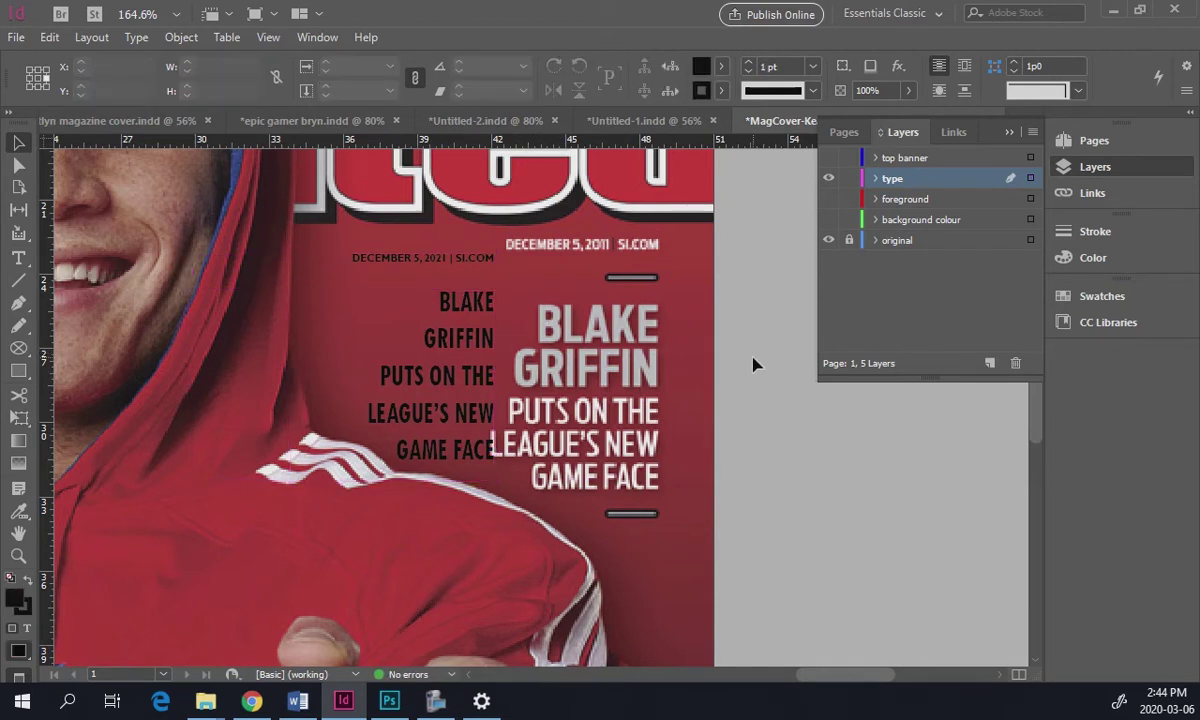
- Move the date line over the original cover's date and set its font size to 6 pt
click(438, 260)
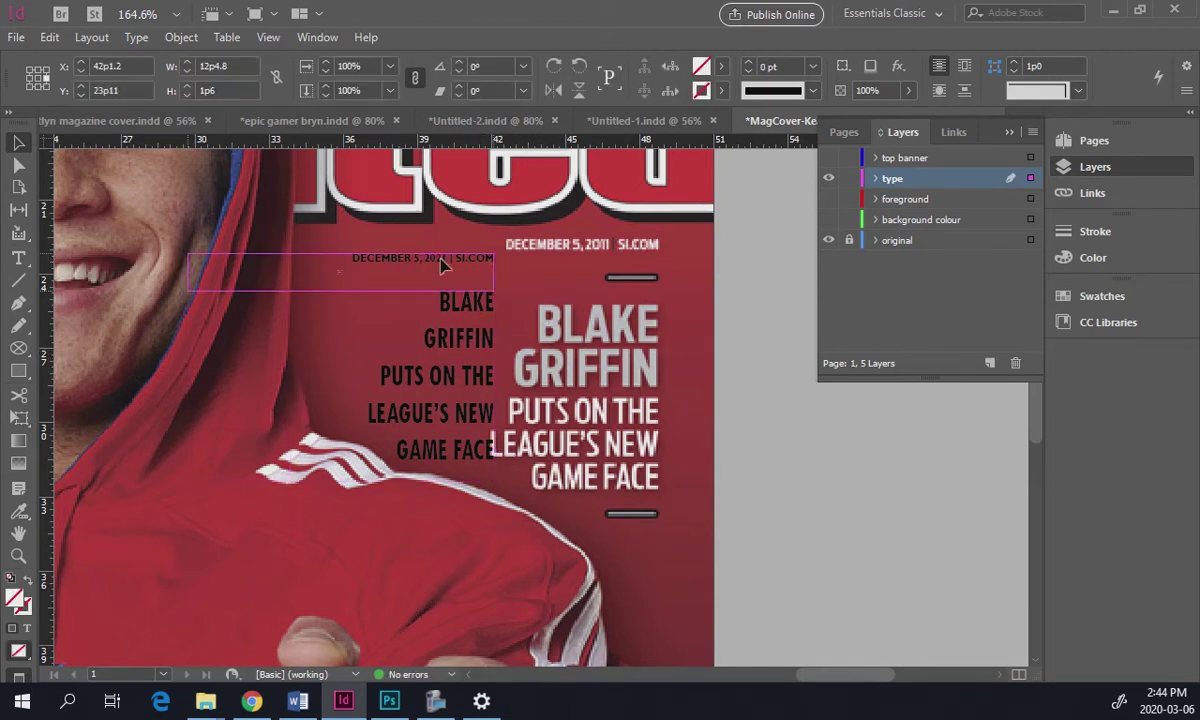
drag(580, 258, 574, 248)
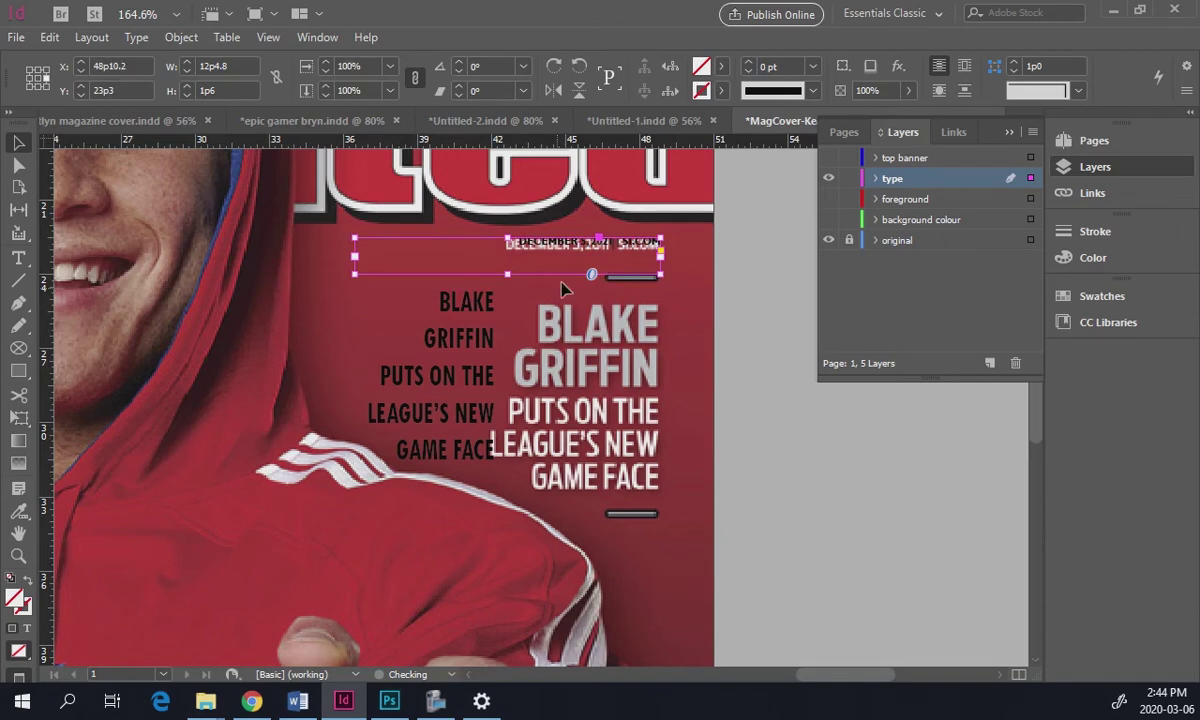
drag(489, 216, 718, 300)
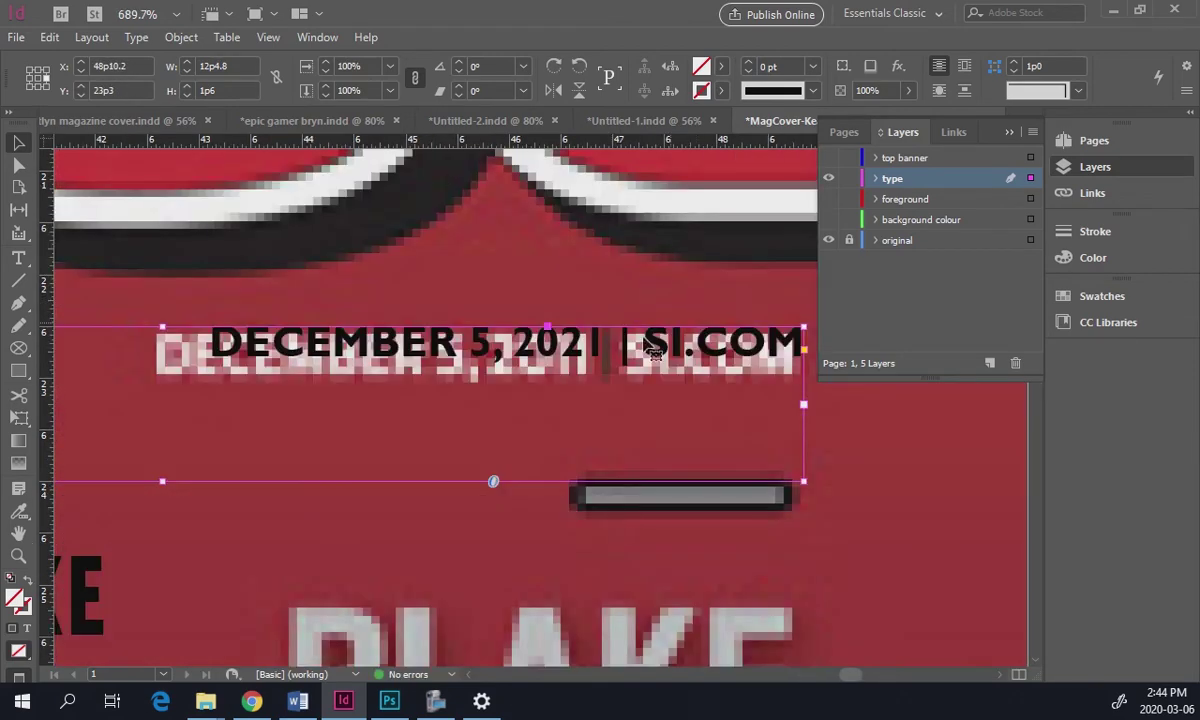
double_click(517, 341)
key(ctrl+a)
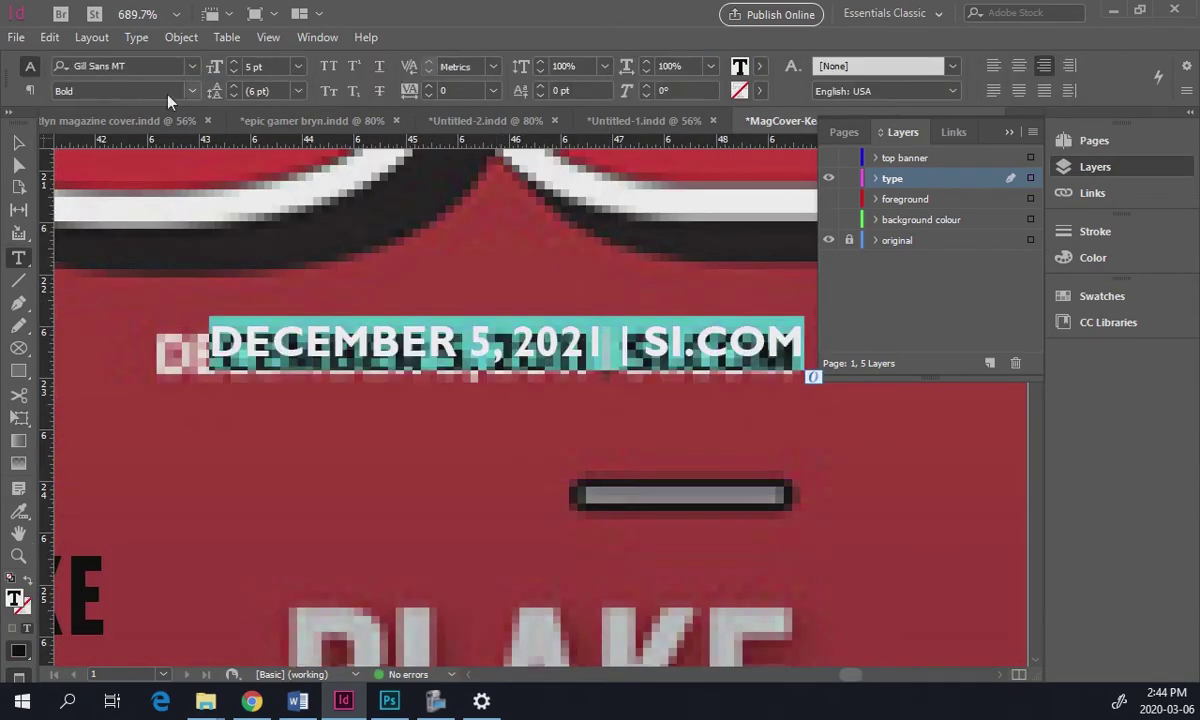
click(235, 64)
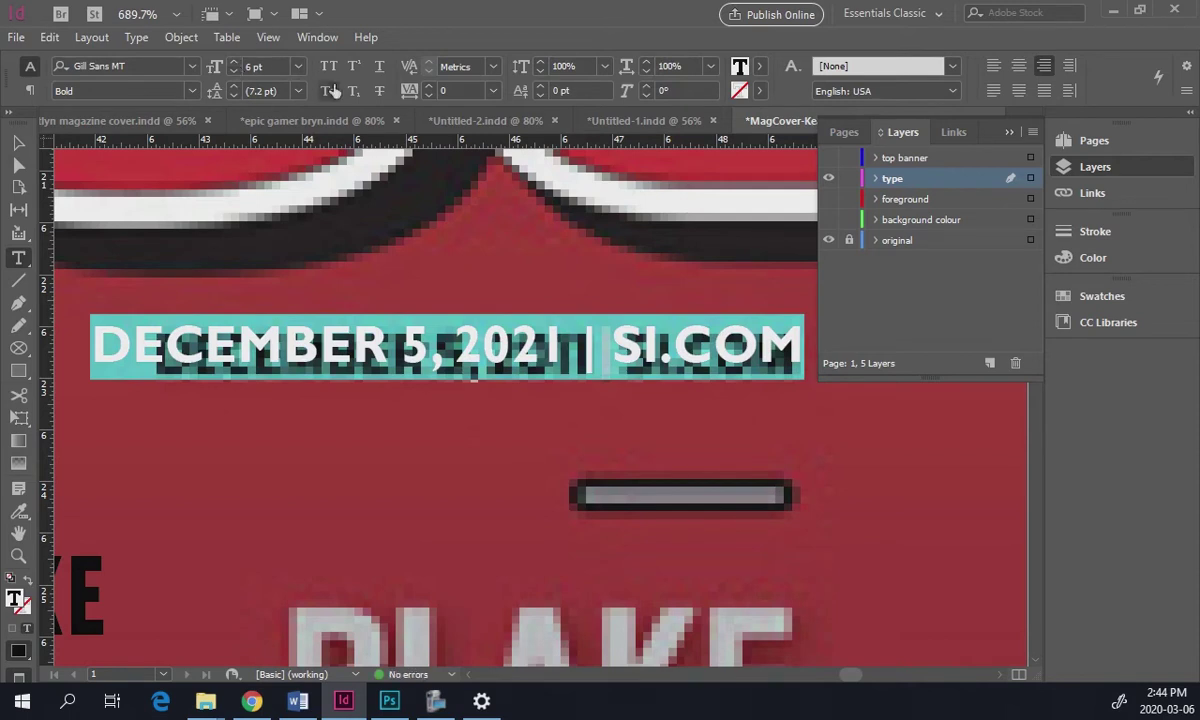
- Set the date line's horizontal scale to 92% and nudge its frame down onto the original date
click(646, 71)
click(646, 71)
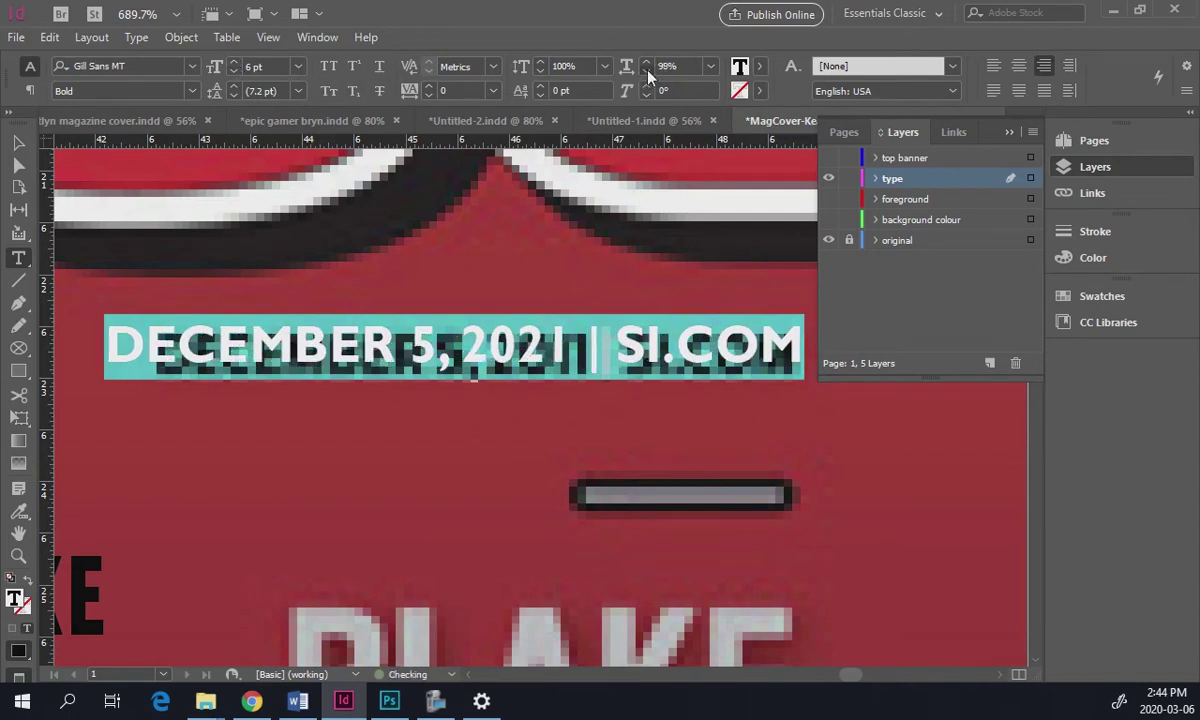
click(646, 71)
click(646, 71)
click(646, 71)
click(646, 71)
click(646, 71)
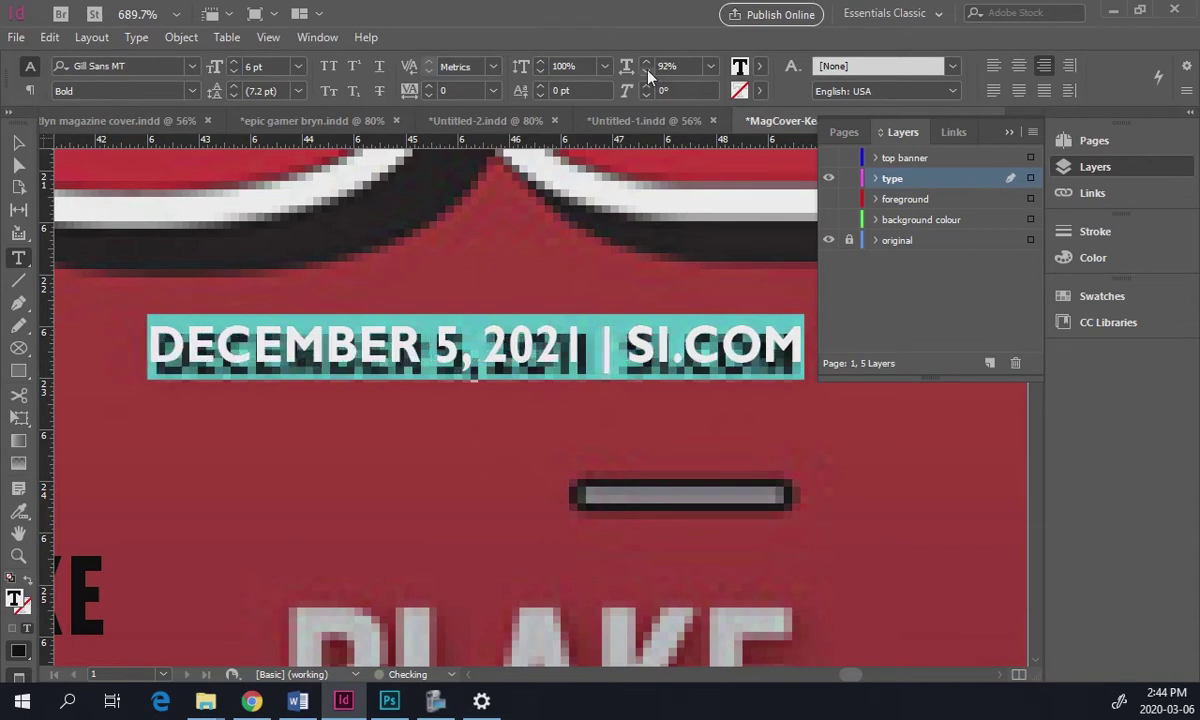
key(Escape)
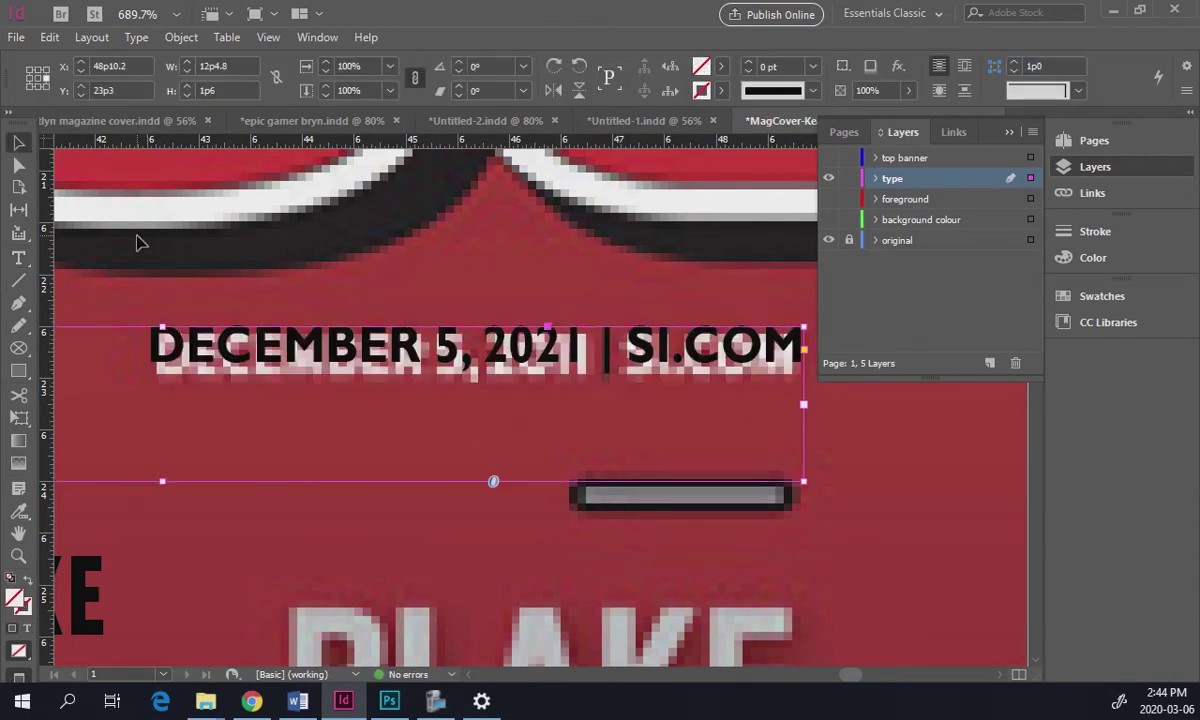
key(Down)
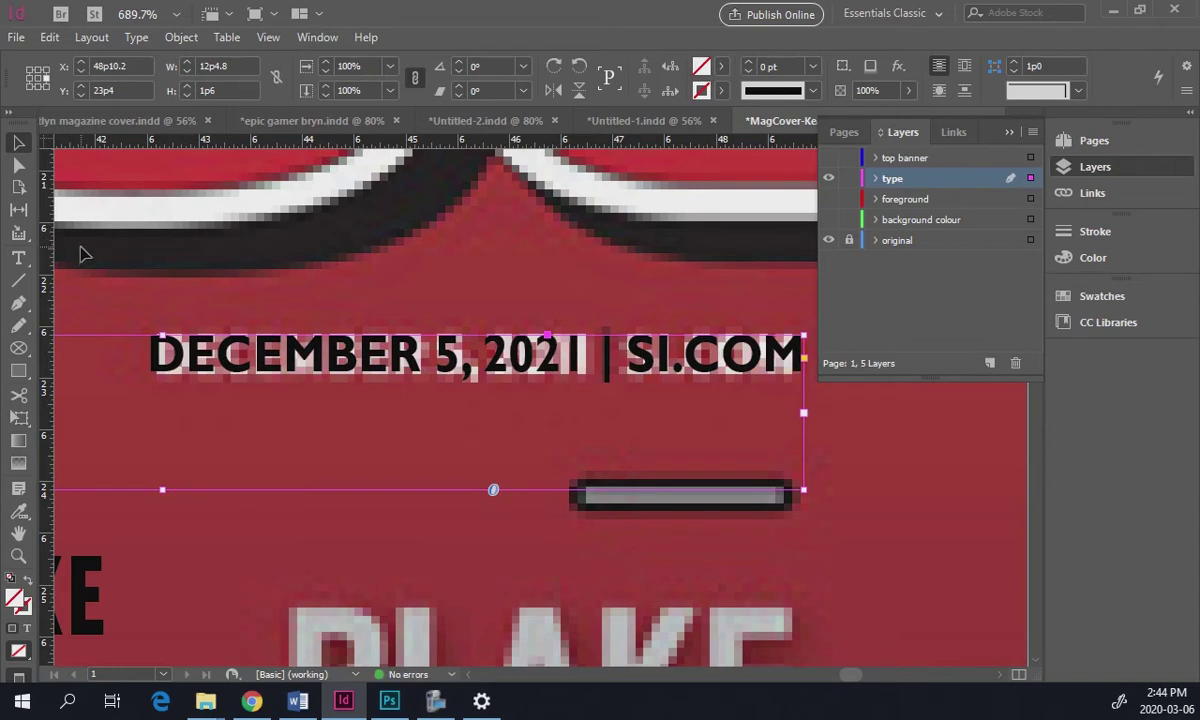
- Colour the entire DECEMBER 5, 2021 | SI.COM line white (#ffffff)
click(20, 258)
click(284, 356)
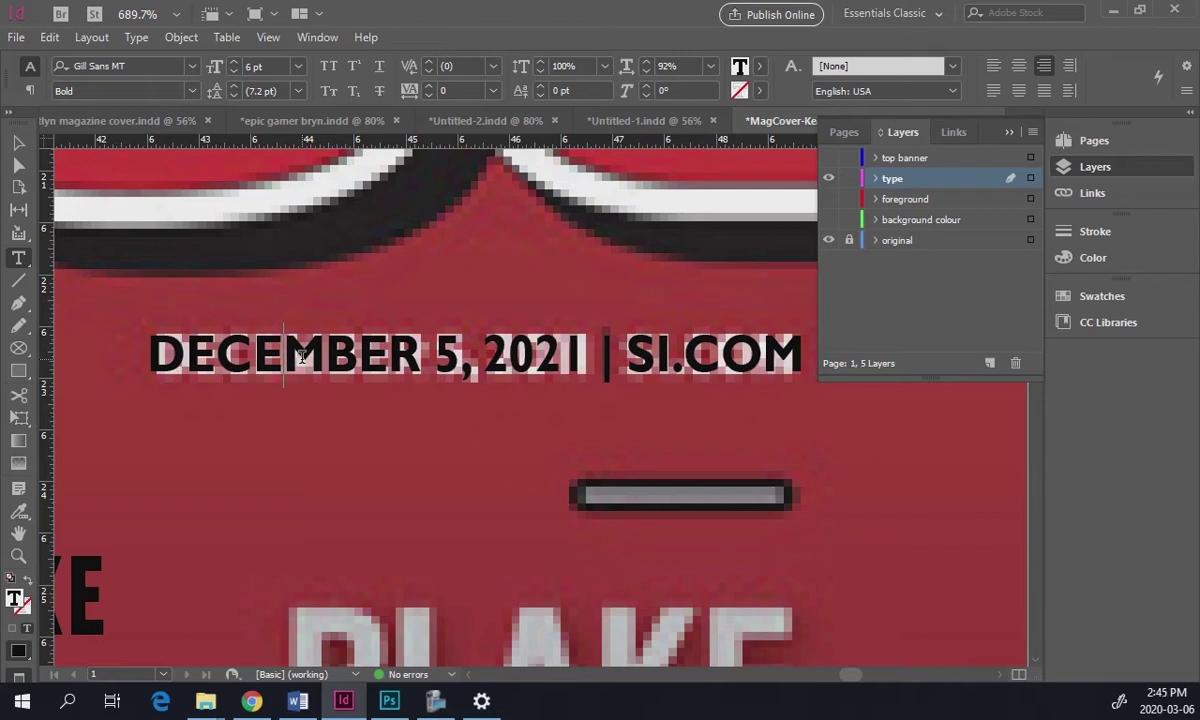
click(302, 355)
drag(145, 362, 765, 370)
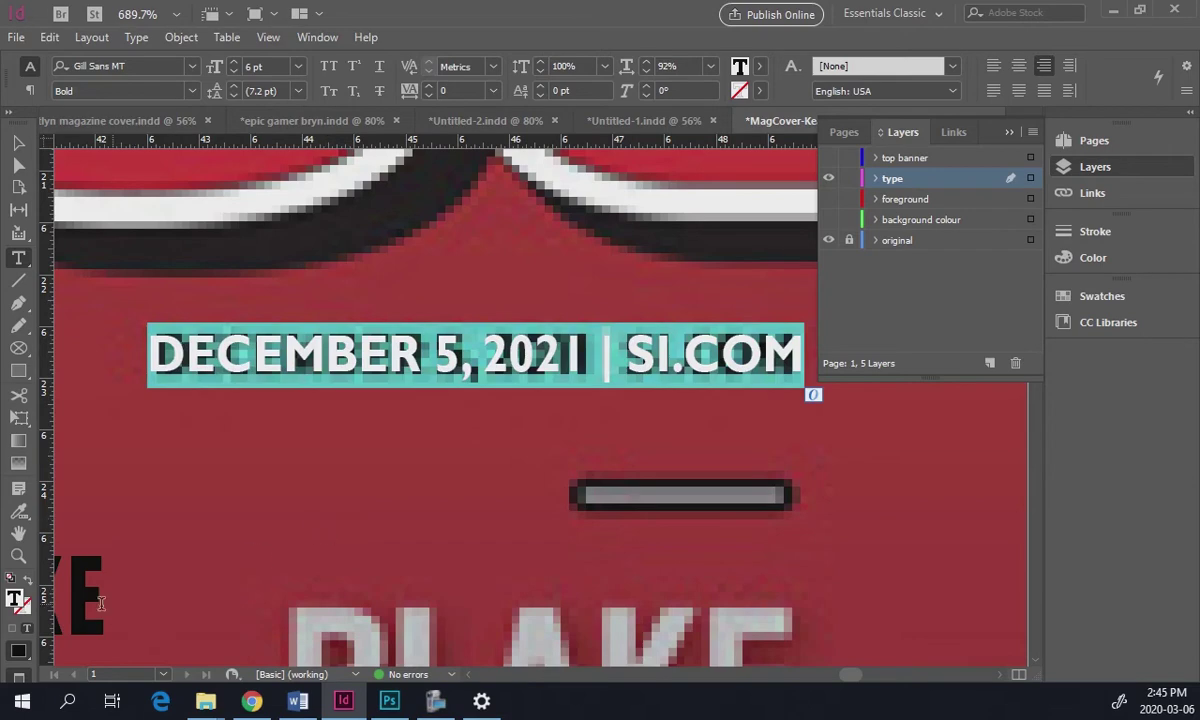
double_click(15, 600)
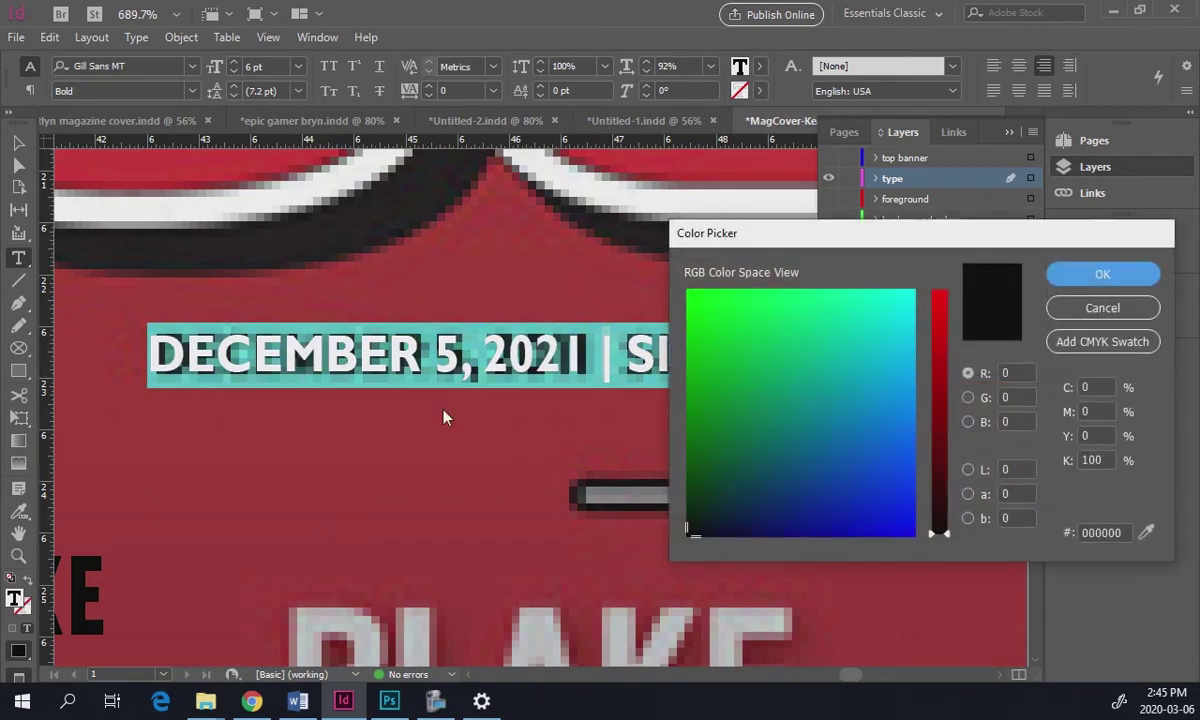
click(893, 304)
click(939, 292)
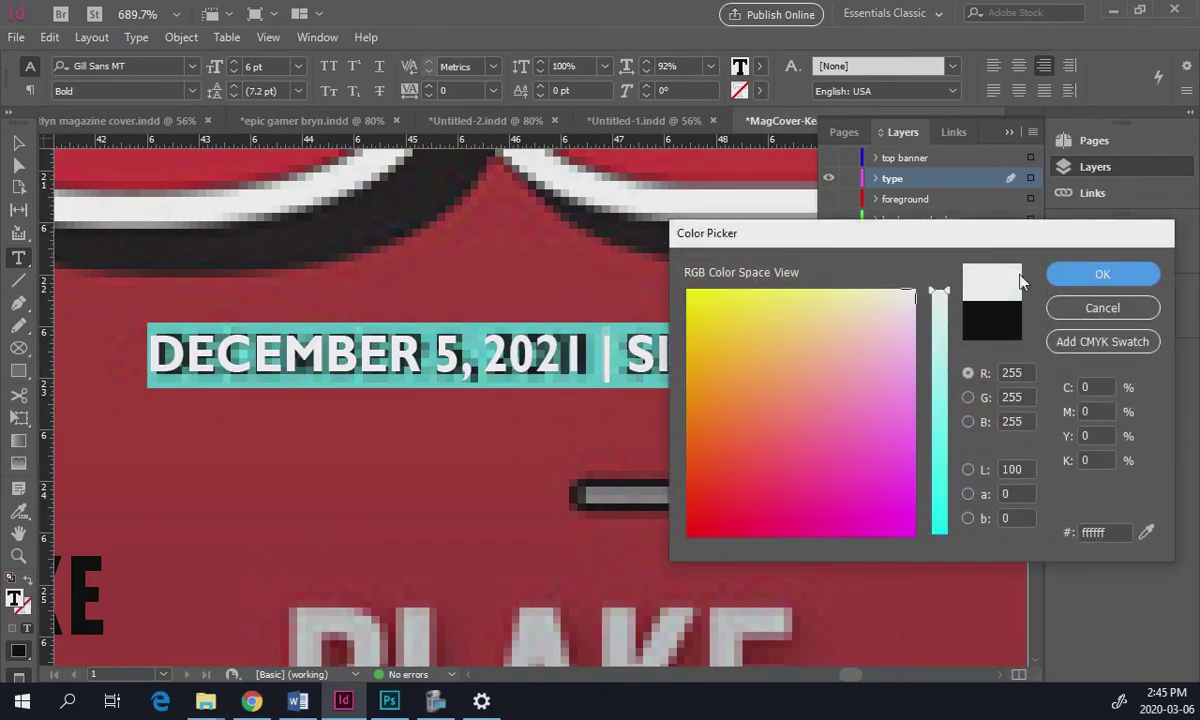
key(Return)
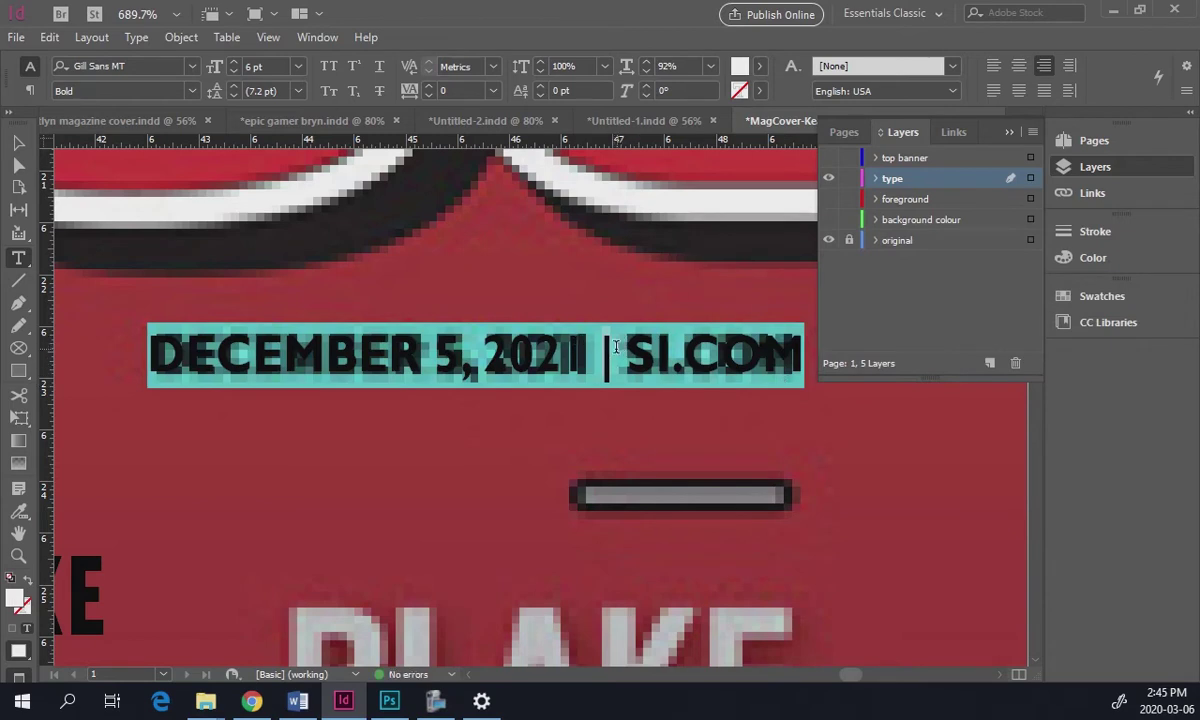
- Colour the vertical bar between the date and SI.COM with the [Black] swatch
click(616, 347)
key(shift+Left)
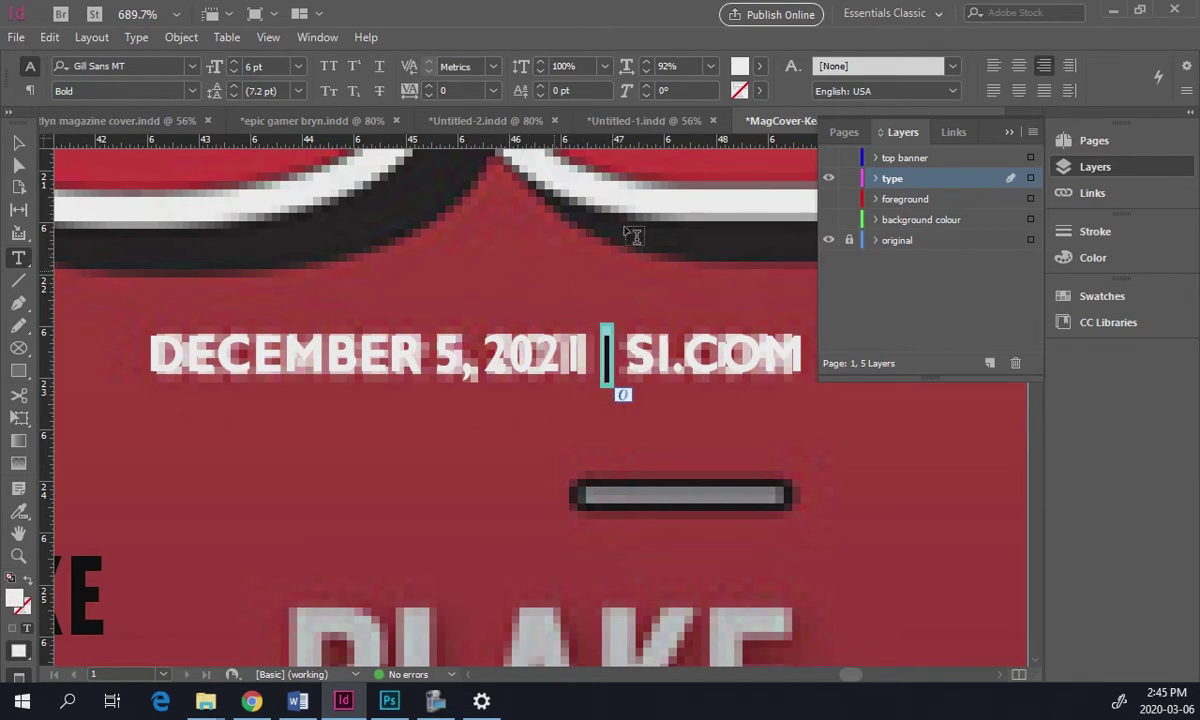
click(759, 66)
click(556, 184)
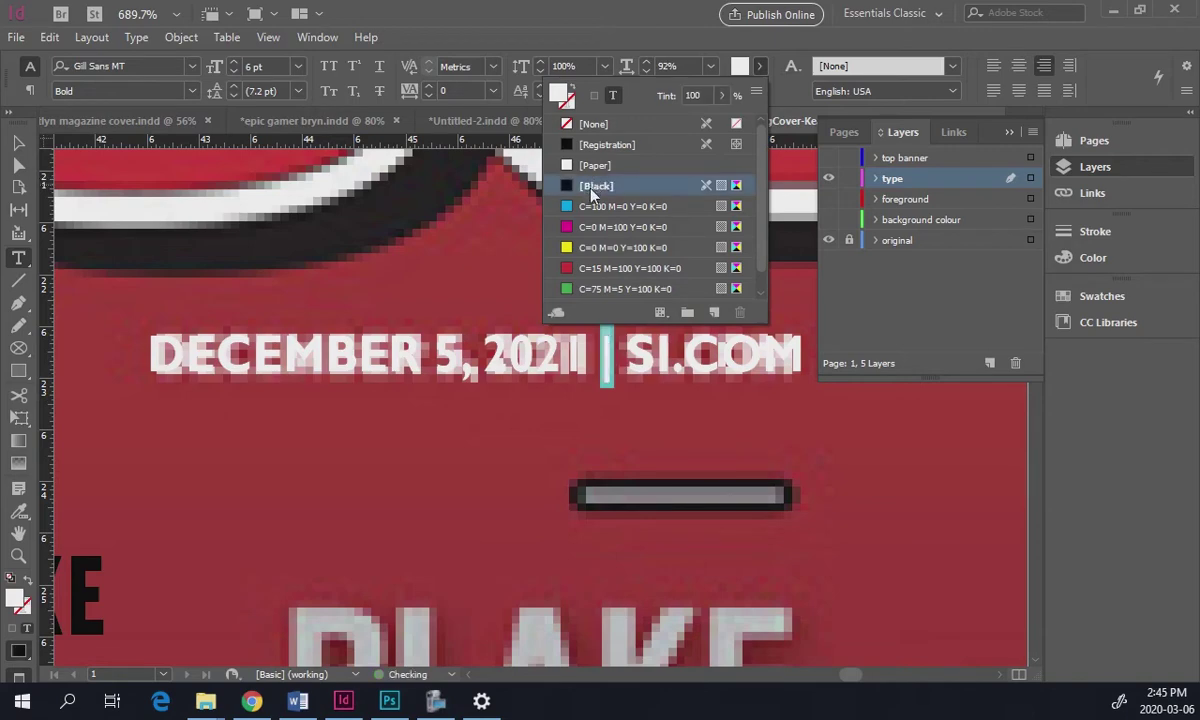
click(182, 233)
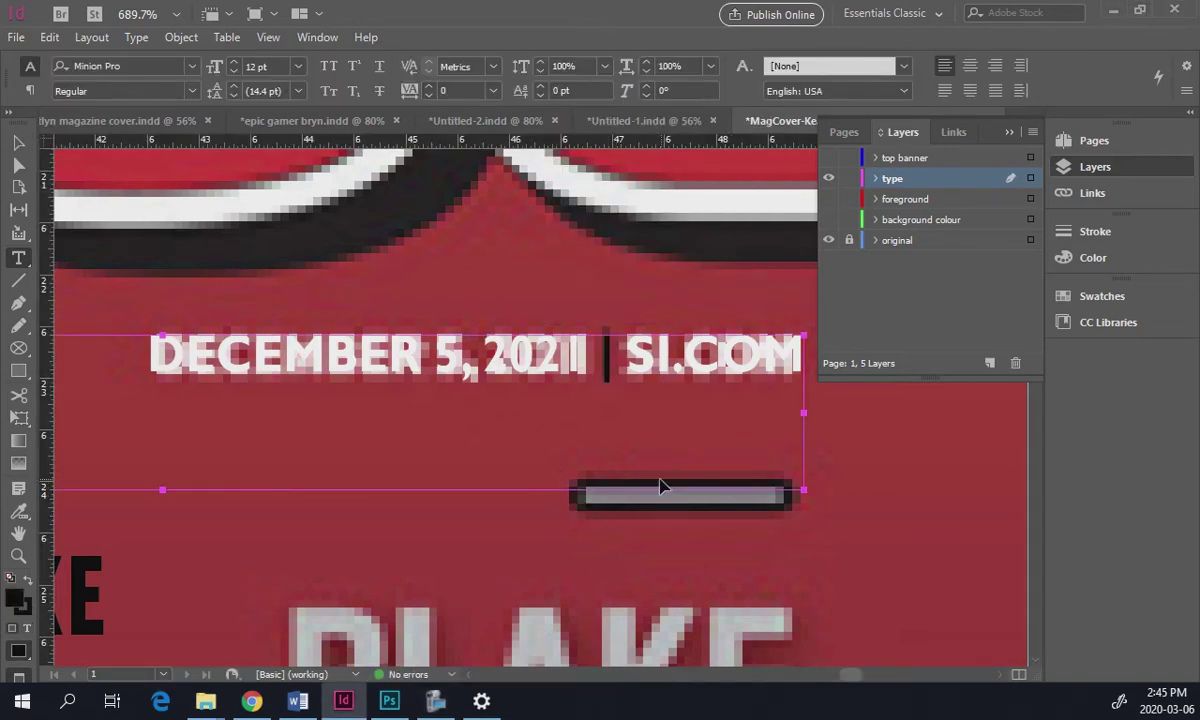
- Move the BLAKE GRIFFIN text block onto the original cover's text, with its right edge aligned to the date line
key(ctrl+0)
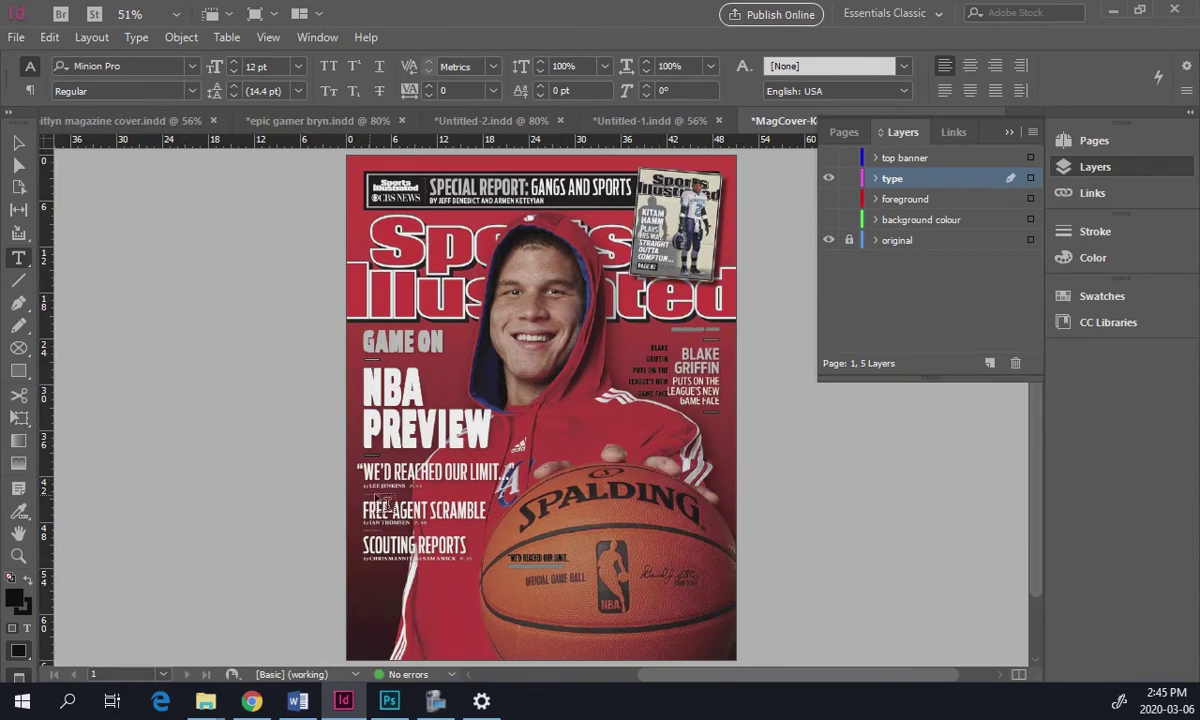
drag(668, 315, 755, 442)
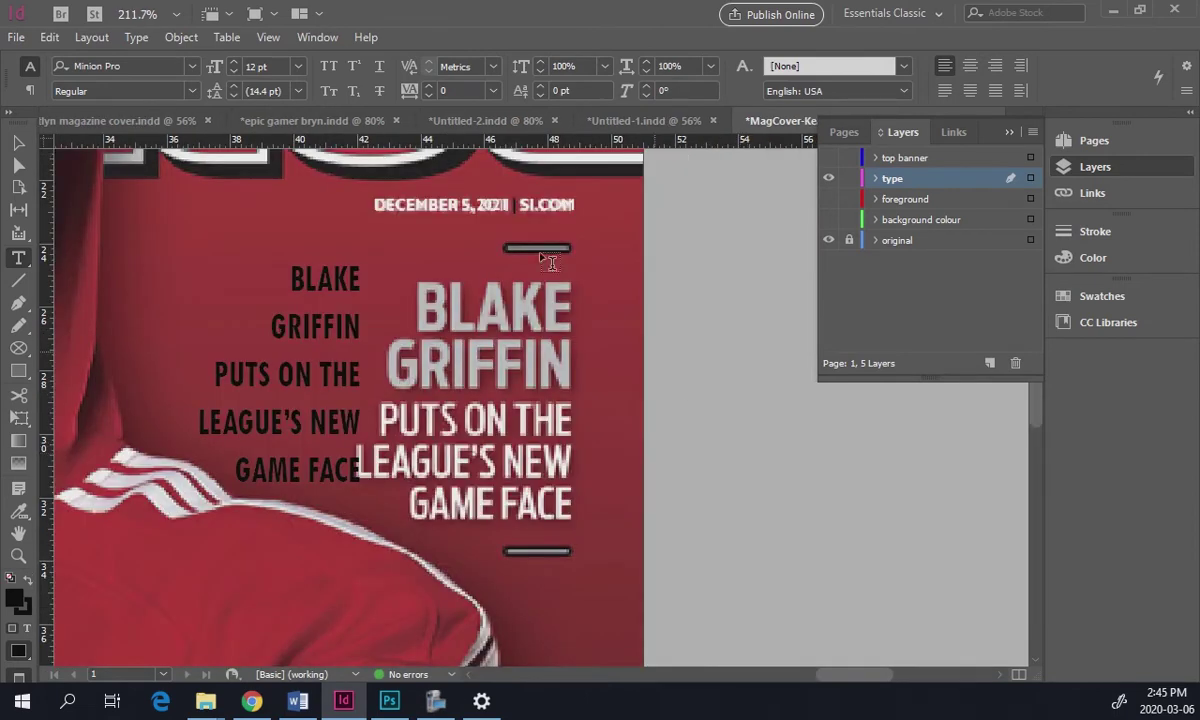
click(18, 143)
click(315, 282)
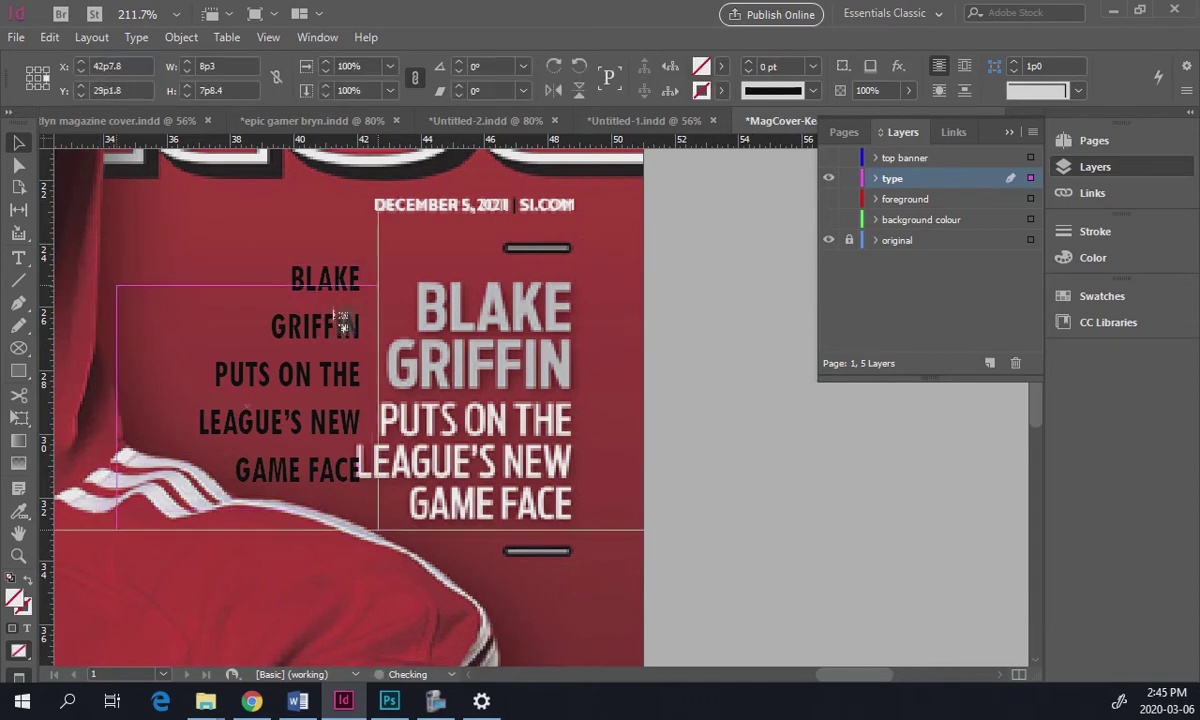
drag(343, 303, 530, 310)
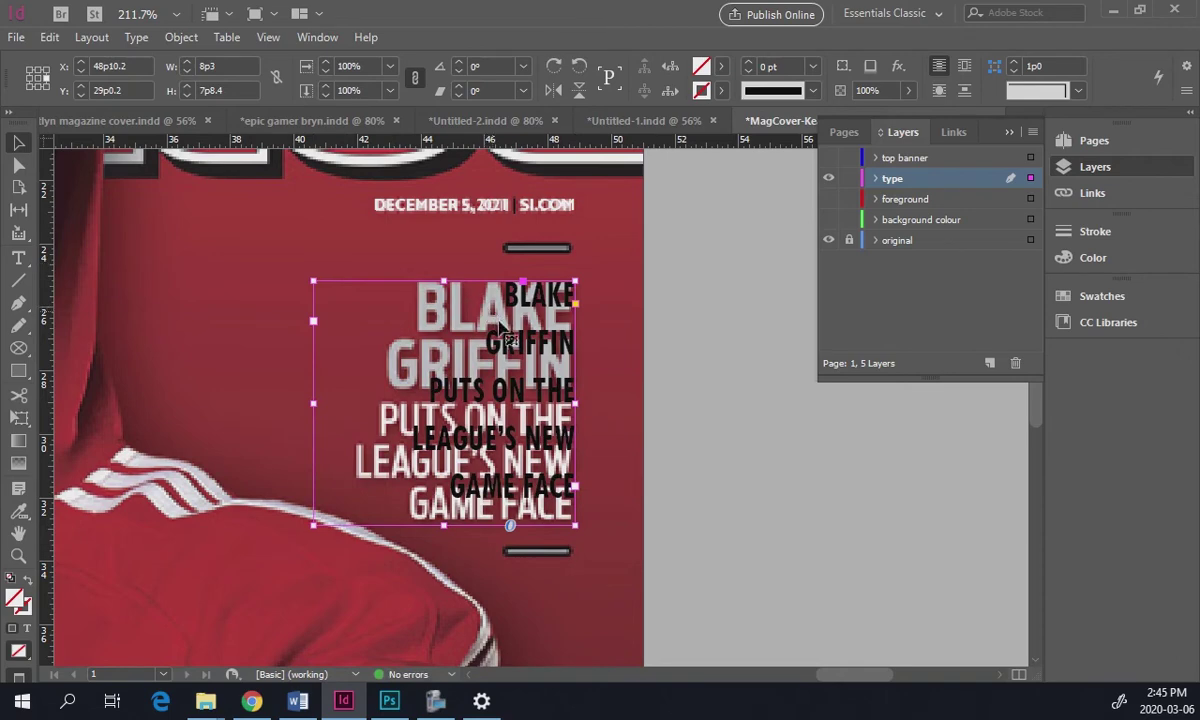
- Set the words BLAKE and GRIFFIN to 30 pt and nudge the frame up so BLAKE sits on the original
double_click(527, 362)
drag(505, 285, 576, 358)
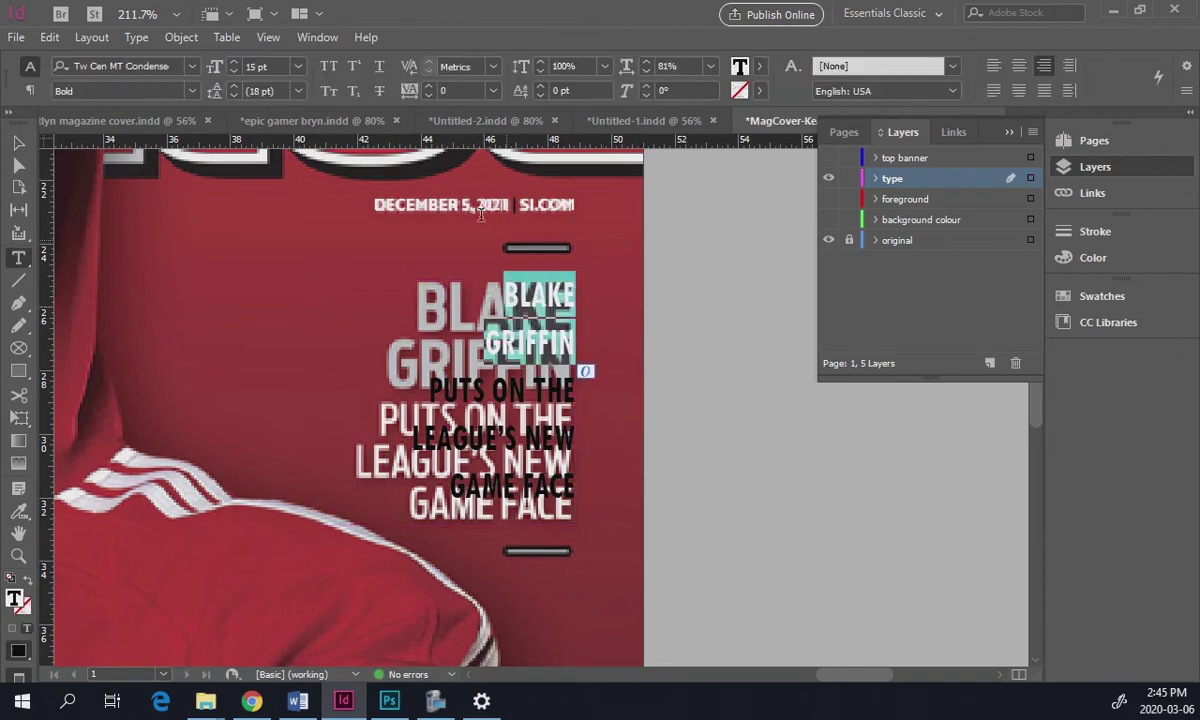
click(235, 62)
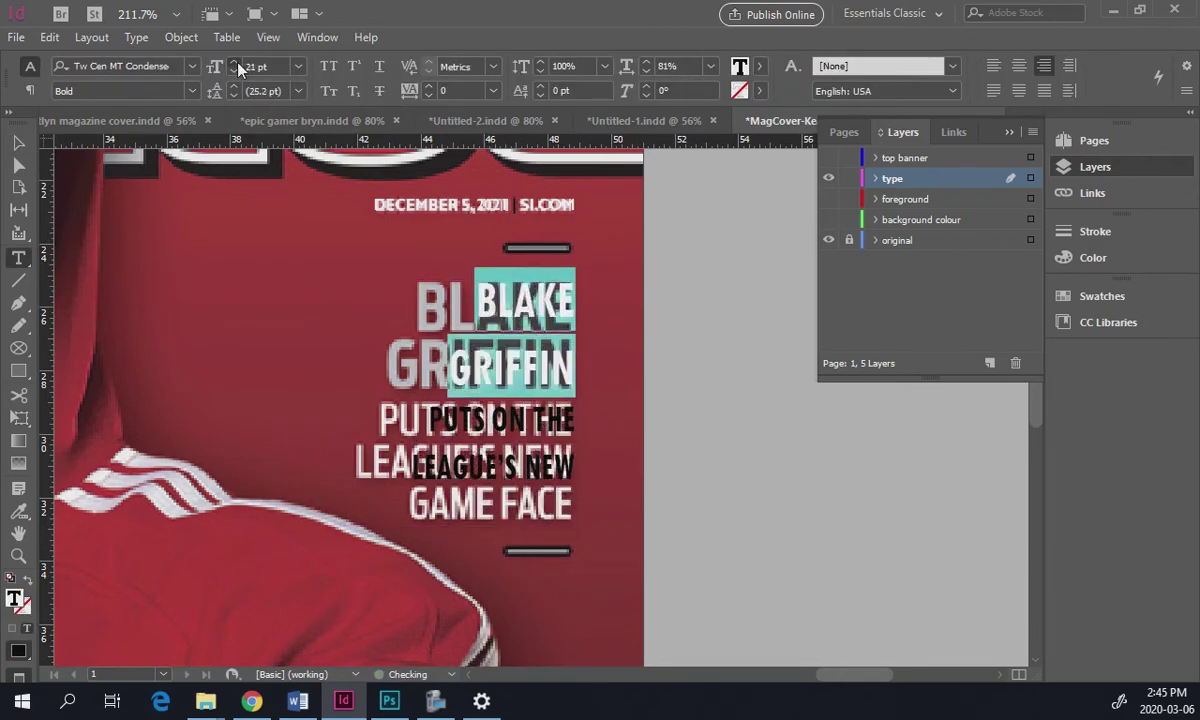
click(235, 62)
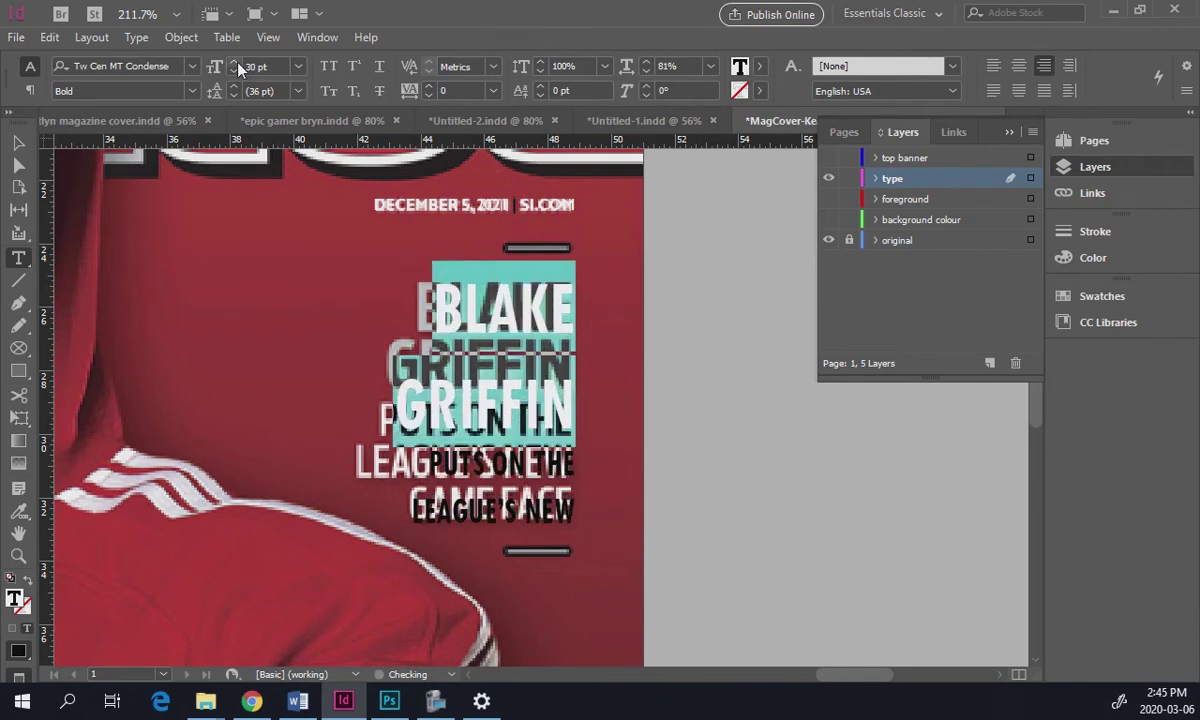
click(239, 72)
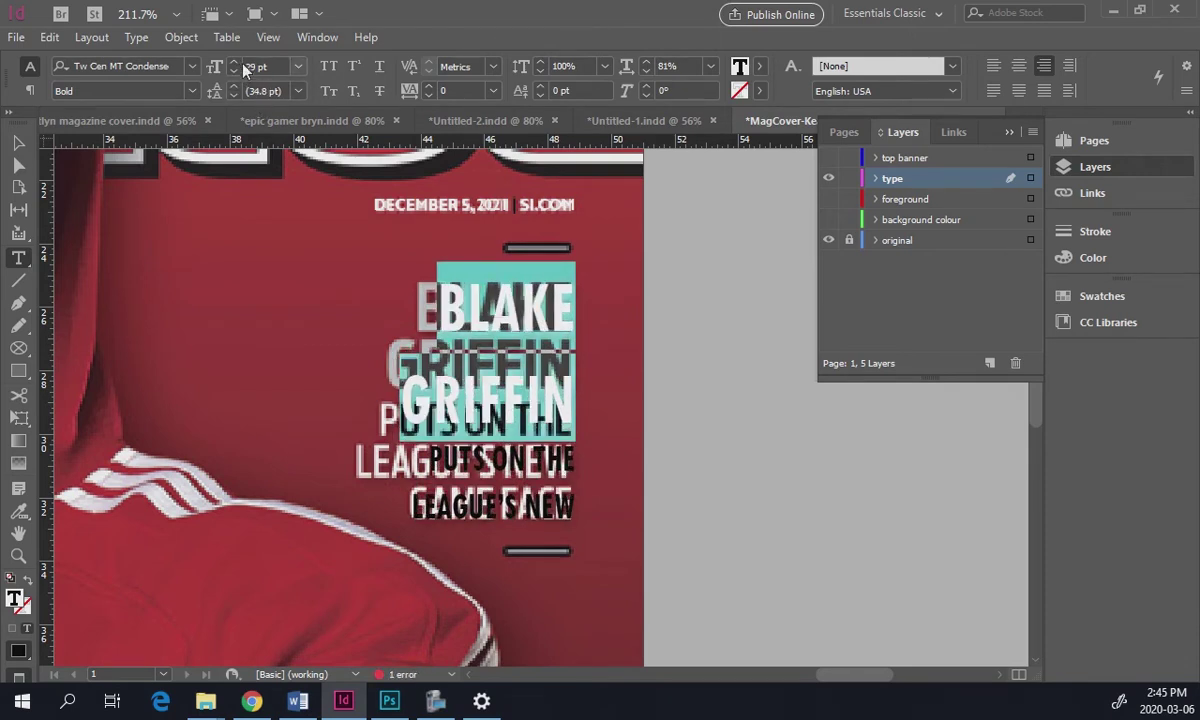
click(20, 143)
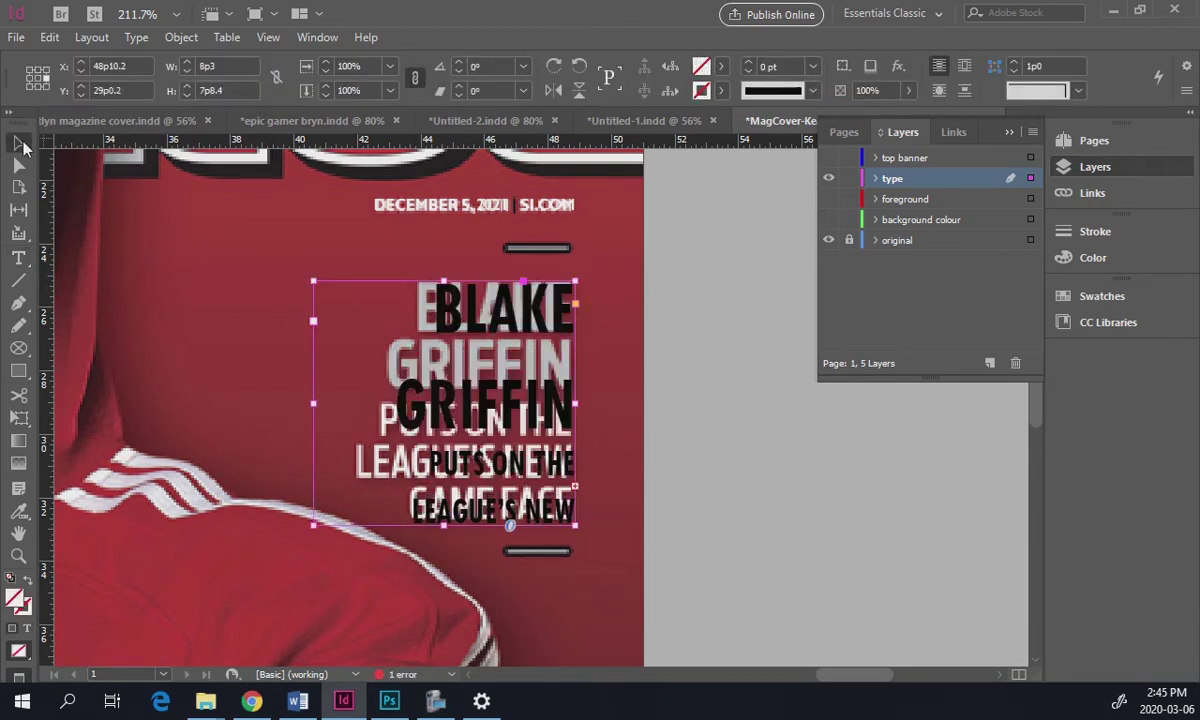
key(Up)
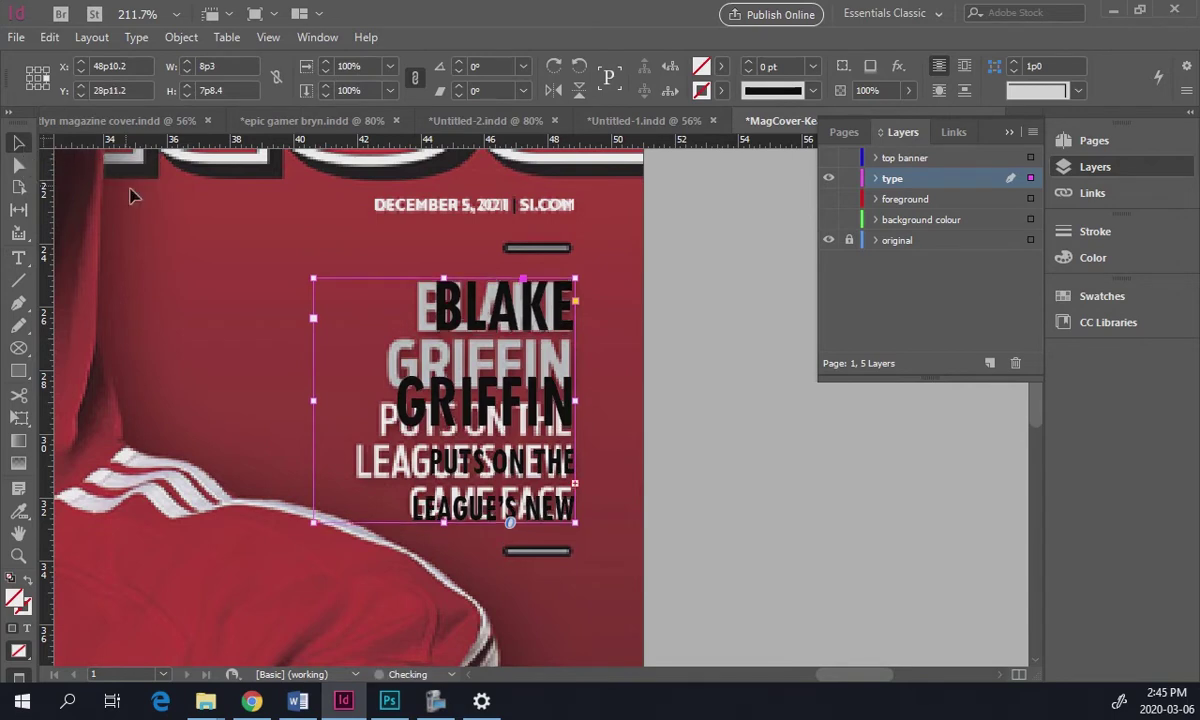
- Set the horizontal scale of all text in the BLAKE GRIFFIN block to 93%
click(18, 257)
click(418, 303)
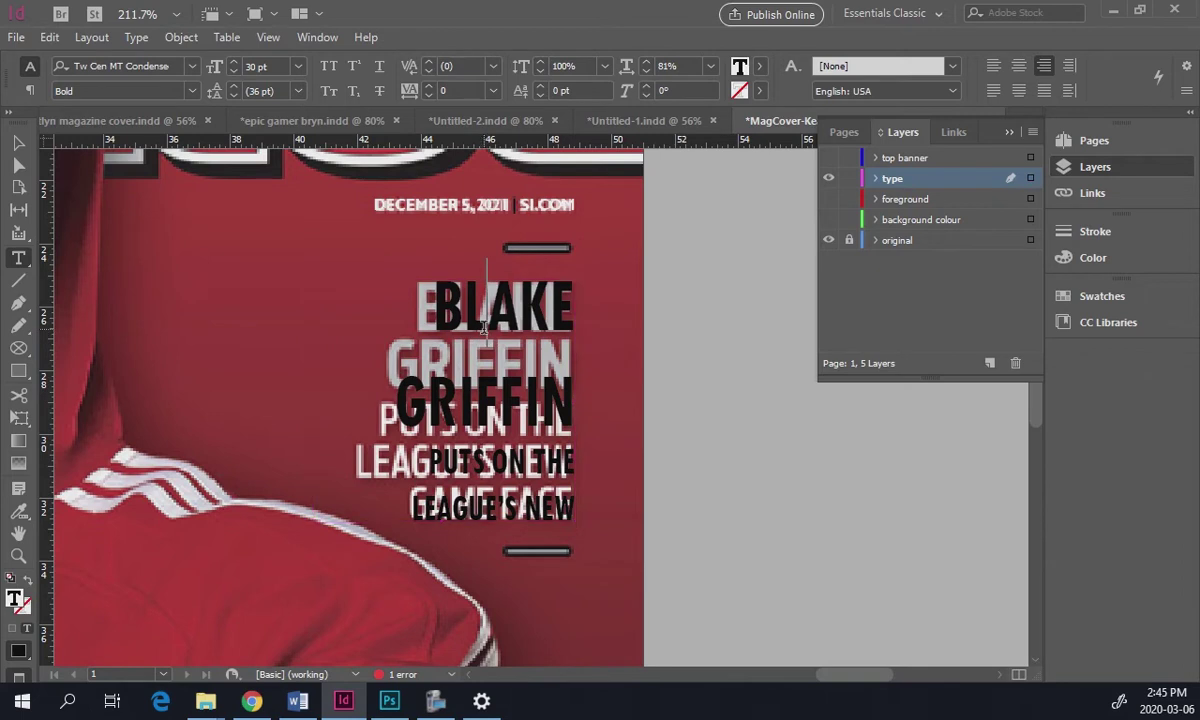
key(ctrl+a)
click(647, 62)
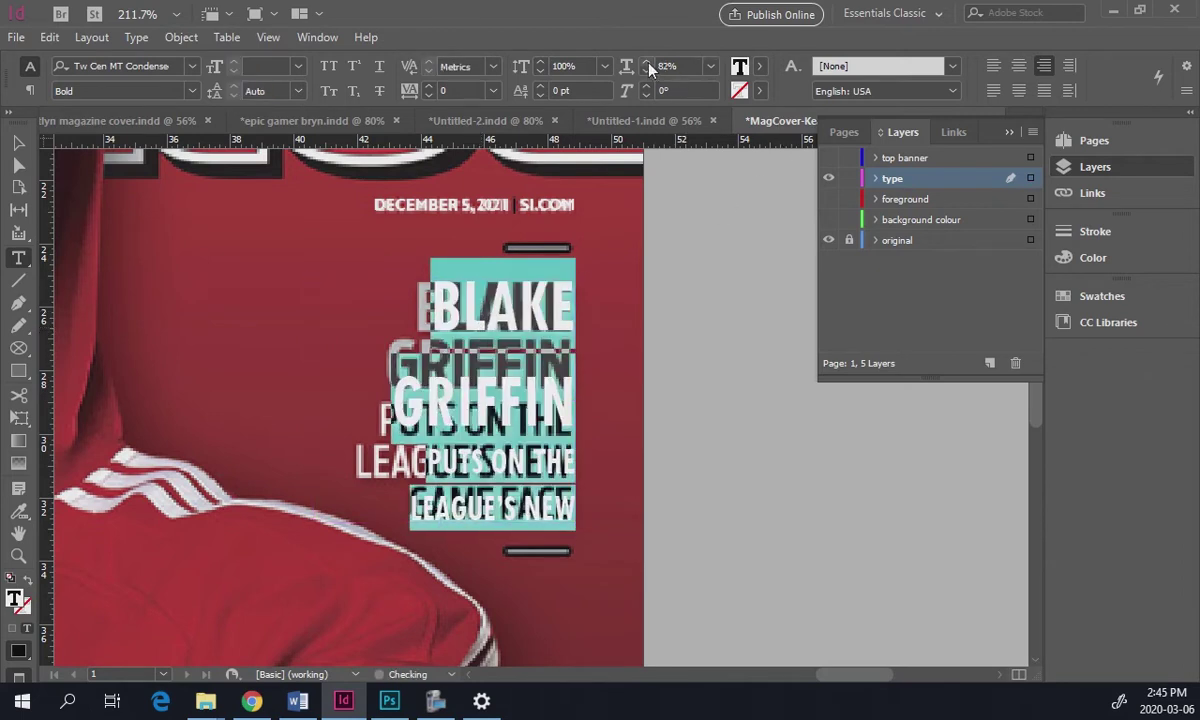
text(100)
key(Return)
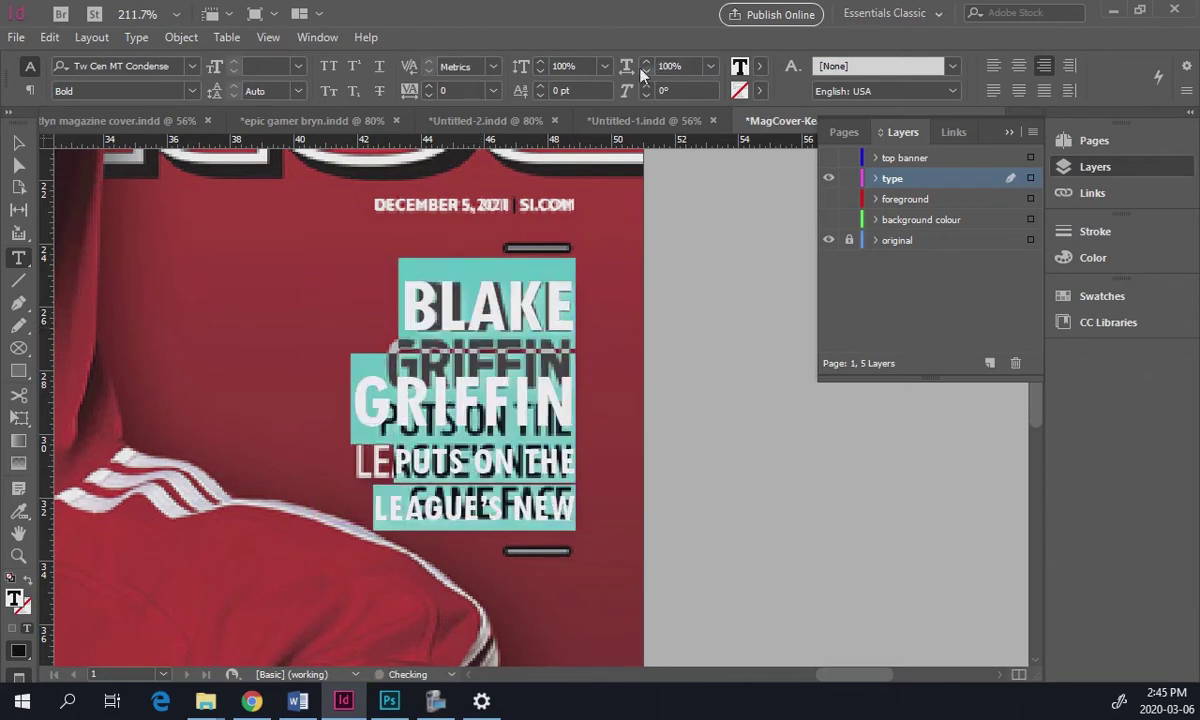
click(646, 71)
click(646, 71)
click(646, 71)
click(646, 71)
click(646, 71)
click(646, 71)
click(646, 71)
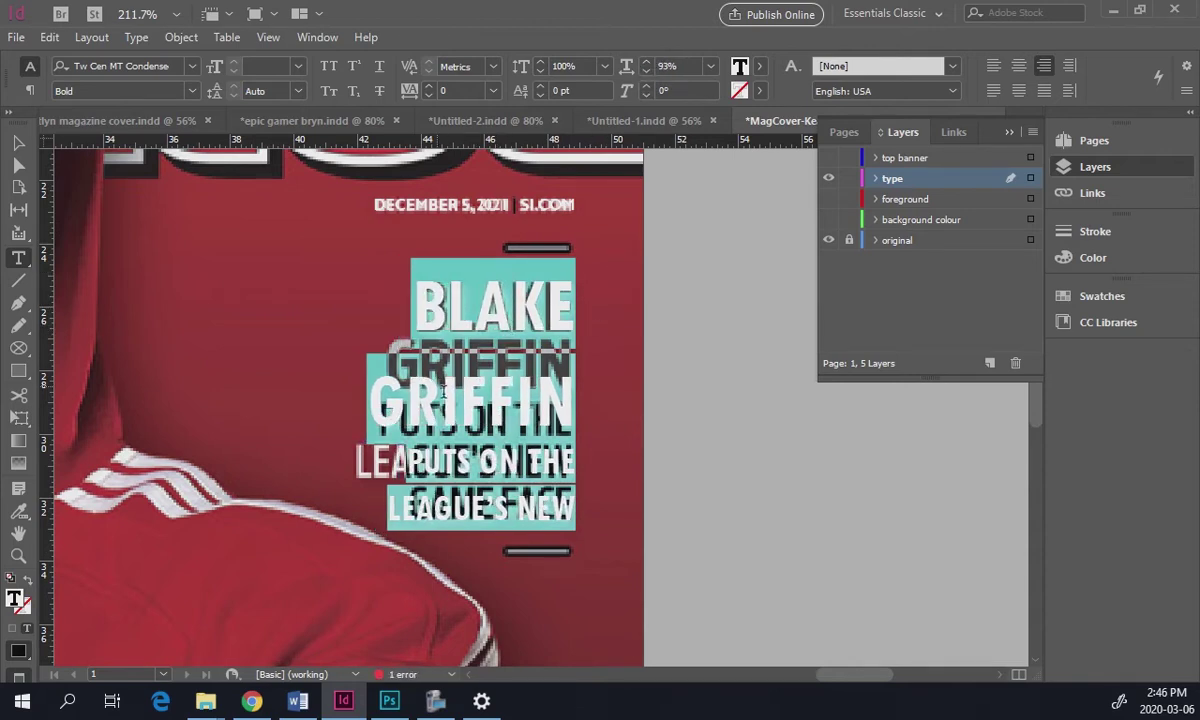
- Set the leading of the word GRIFFIN to 22 pt to line it up with the original
double_click(444, 391)
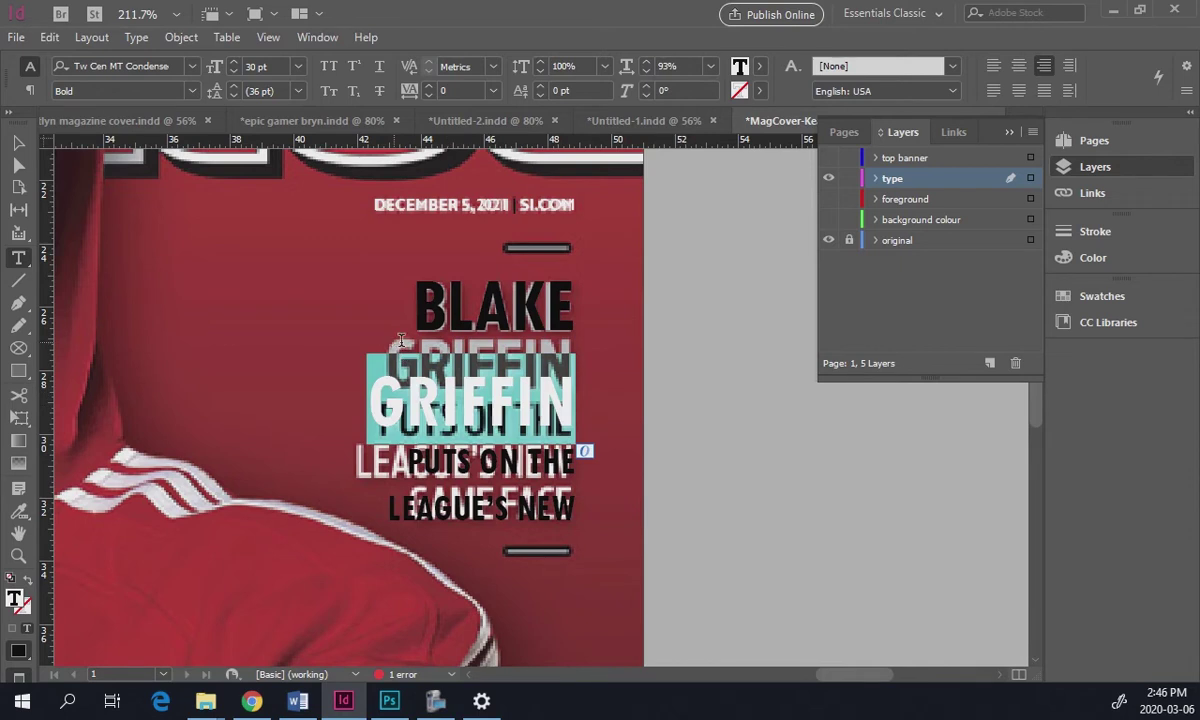
click(235, 95)
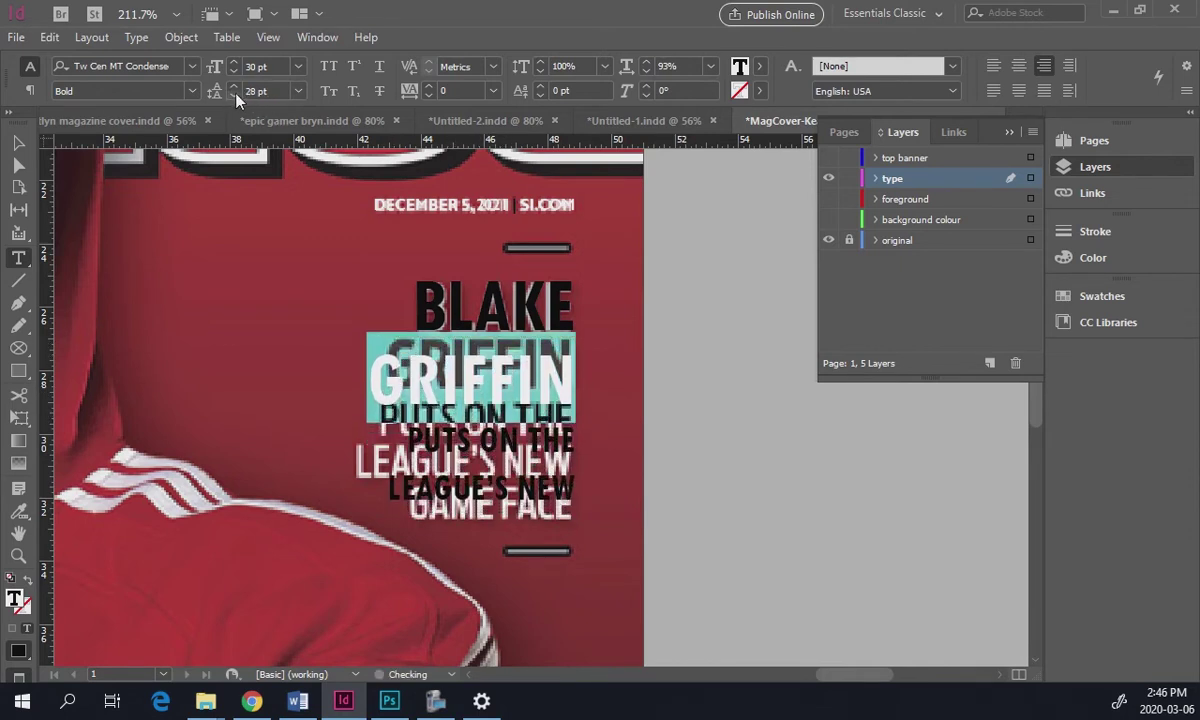
click(236, 94)
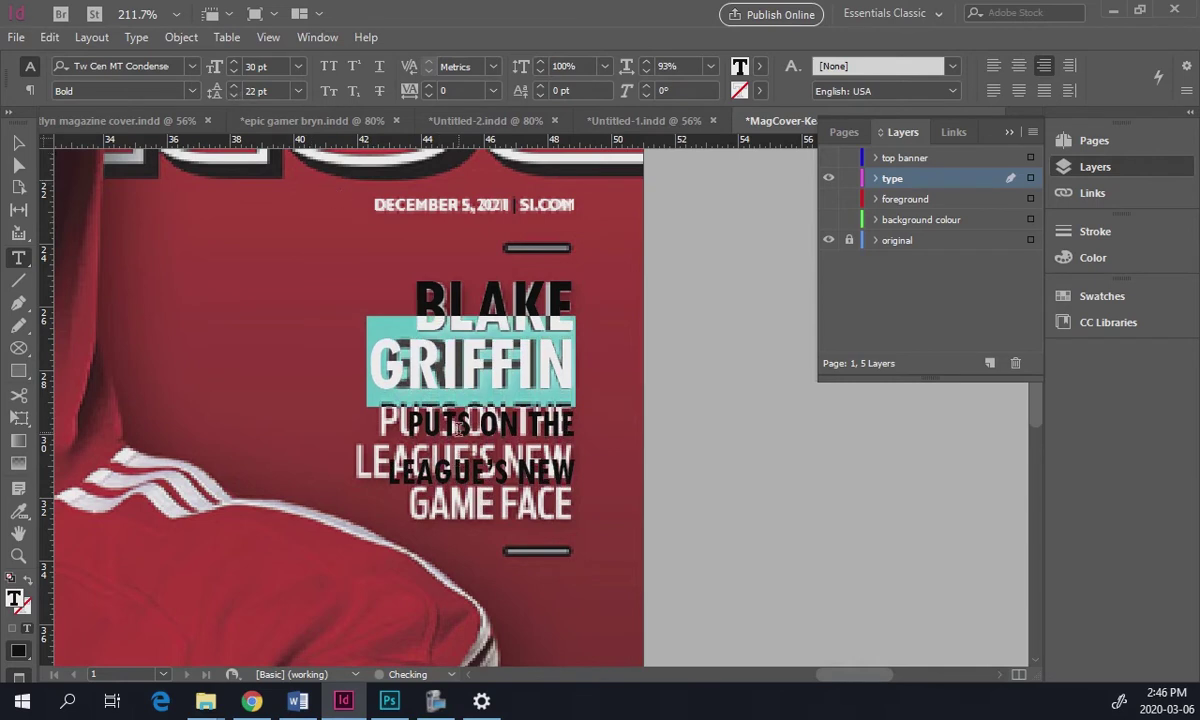
- Tighten the kerning between the letters of GRIFFIN, using values of -20 and -40, to match the original's width
click(537, 379)
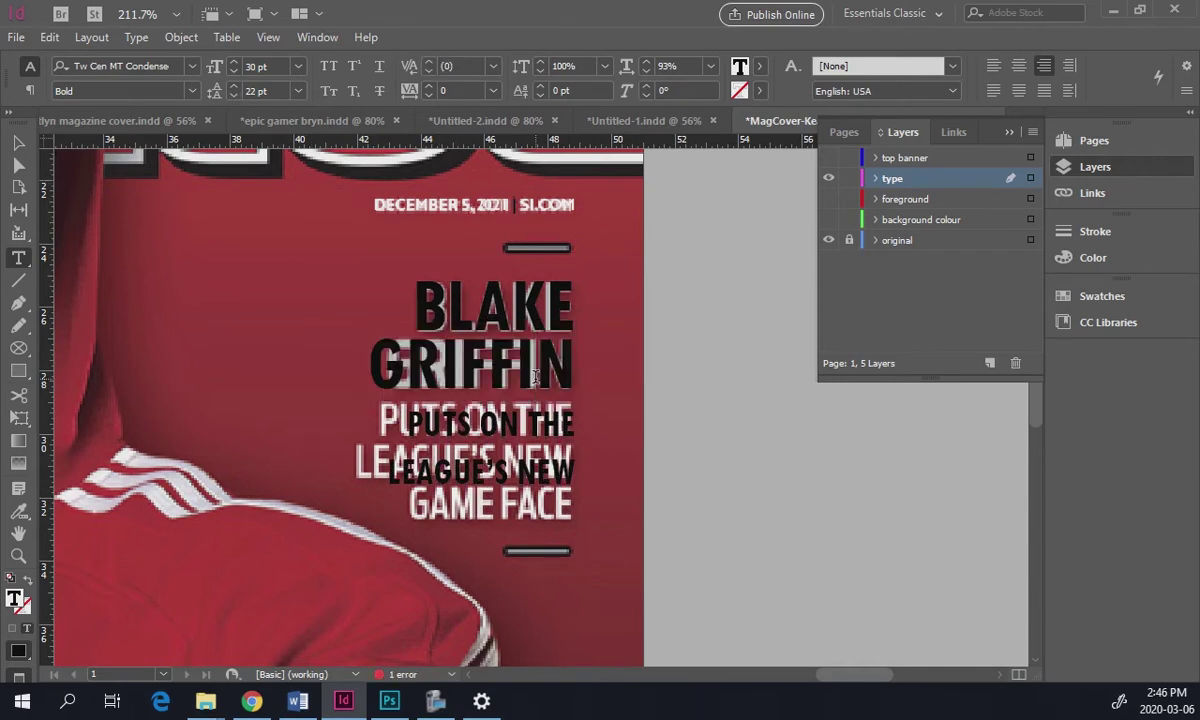
key(alt+Left)
key(alt+Left)
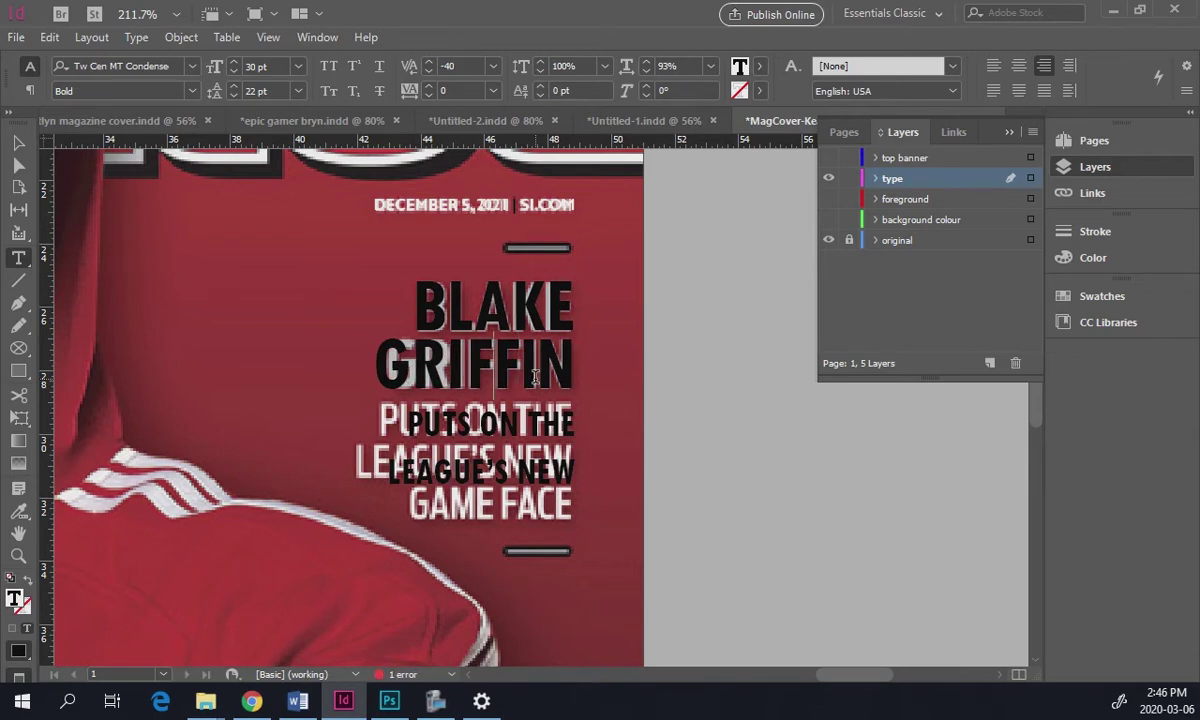
key(alt+Right)
key(alt+Left)
key(alt+Left)
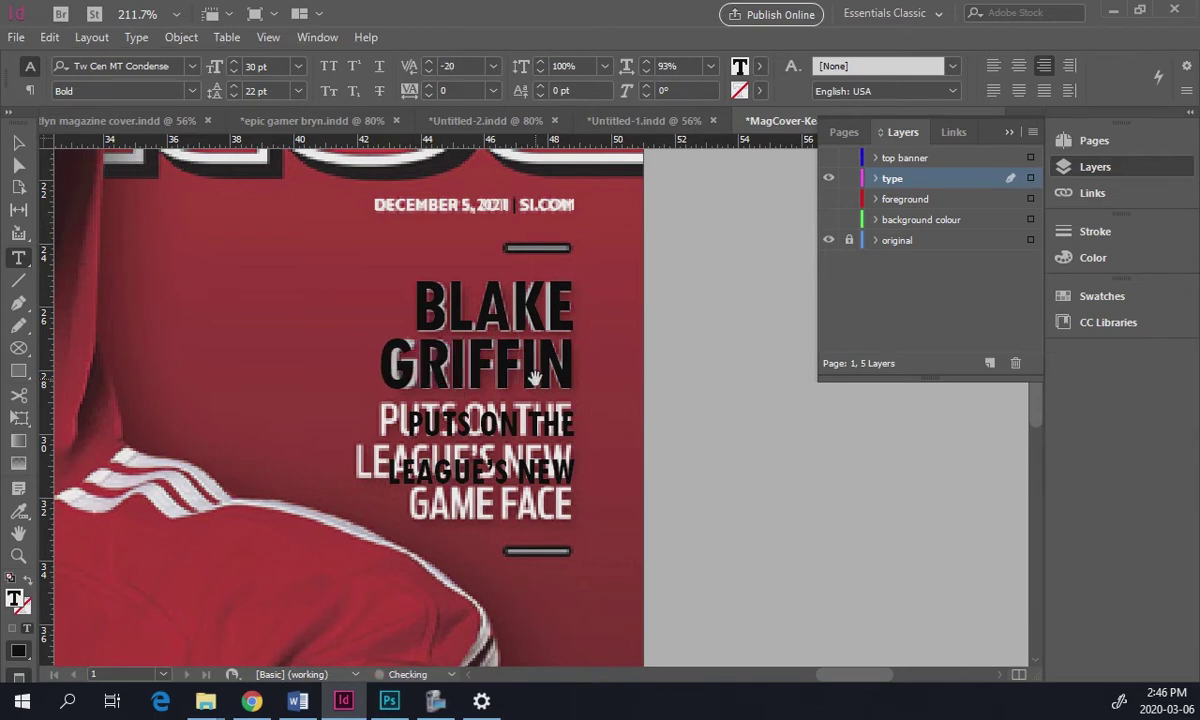
key(alt+Right)
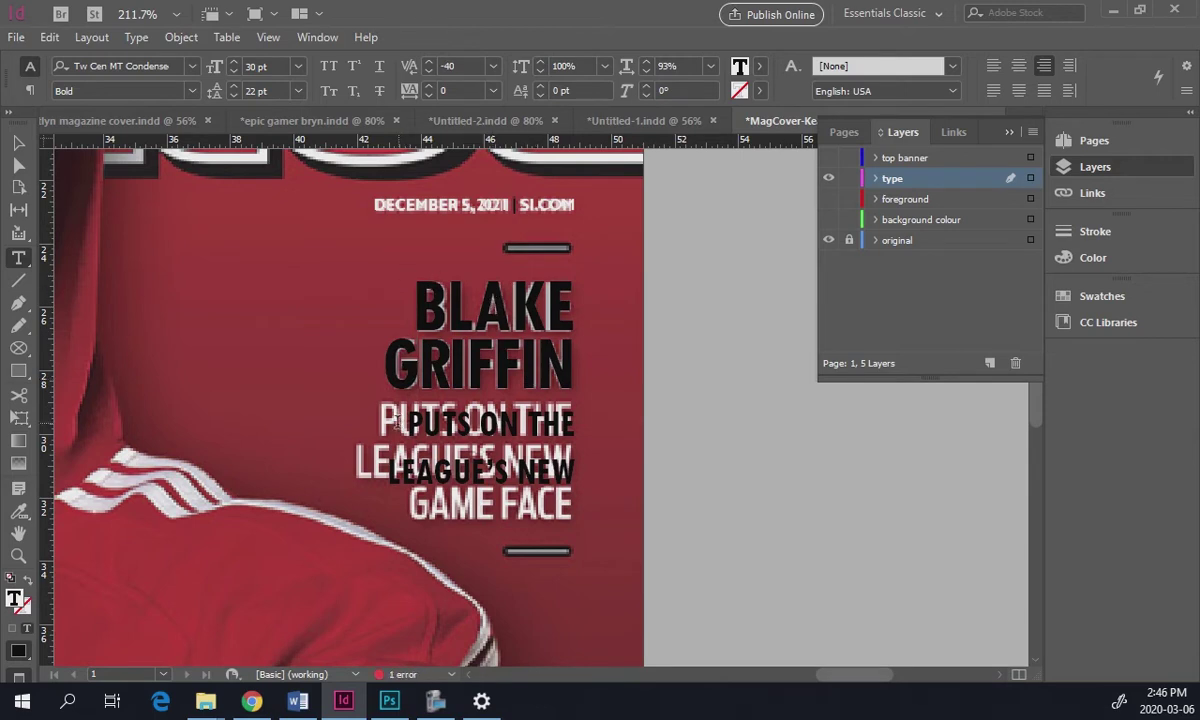
- Extend the bottom edge of the BLAKE GRIFFIN text frame downward to make room for the GAME FACE line
drag(402, 425, 677, 572)
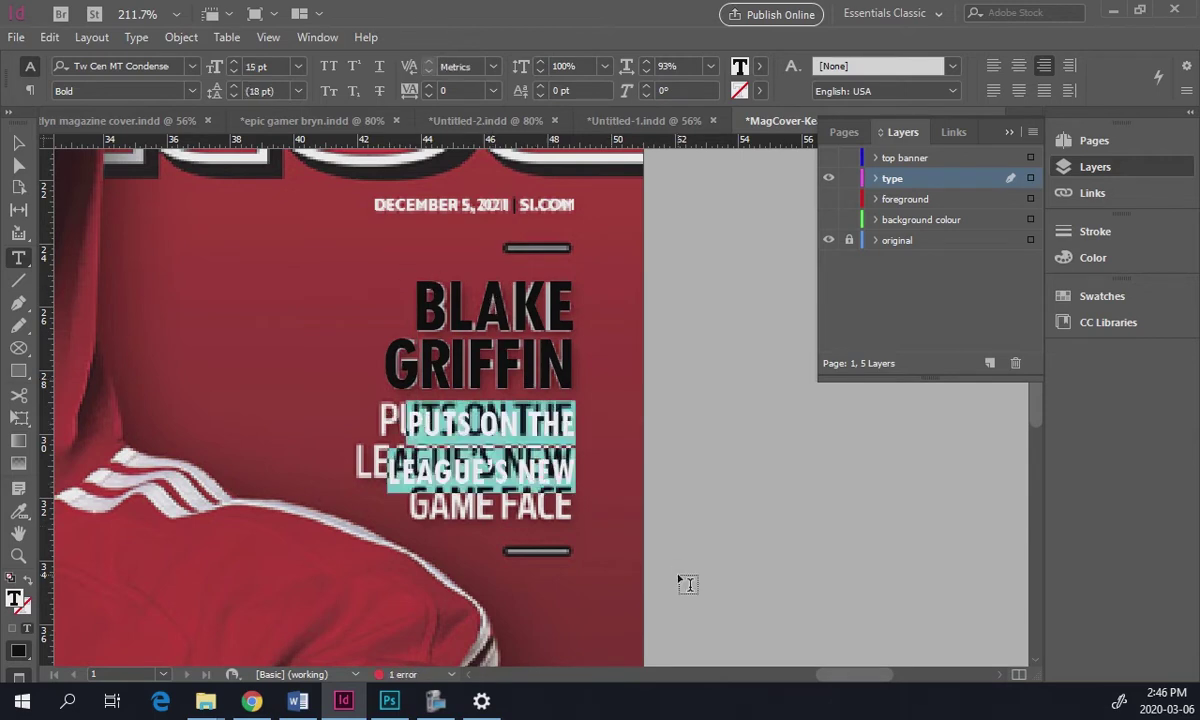
click(18, 143)
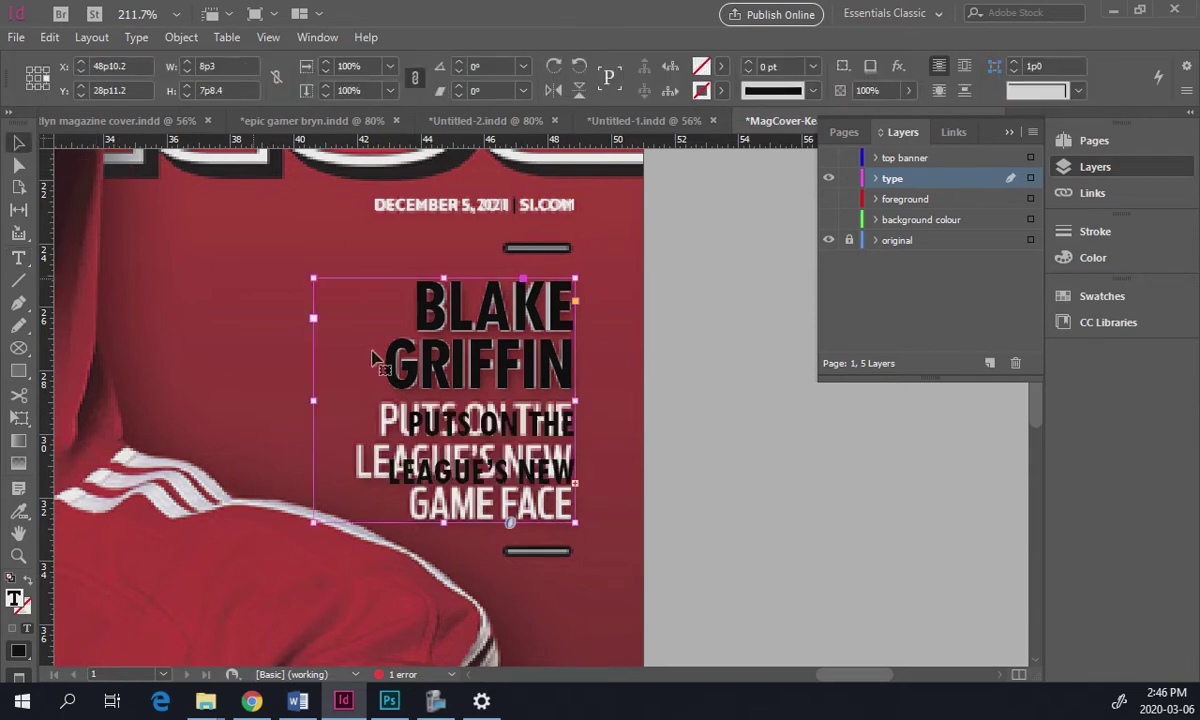
drag(443, 521, 452, 548)
double_click(453, 395)
- Set the font size of the PUTS ON THE LEAGUE'S NEW GAME FACE lines to 18 pt
drag(380, 386, 694, 499)
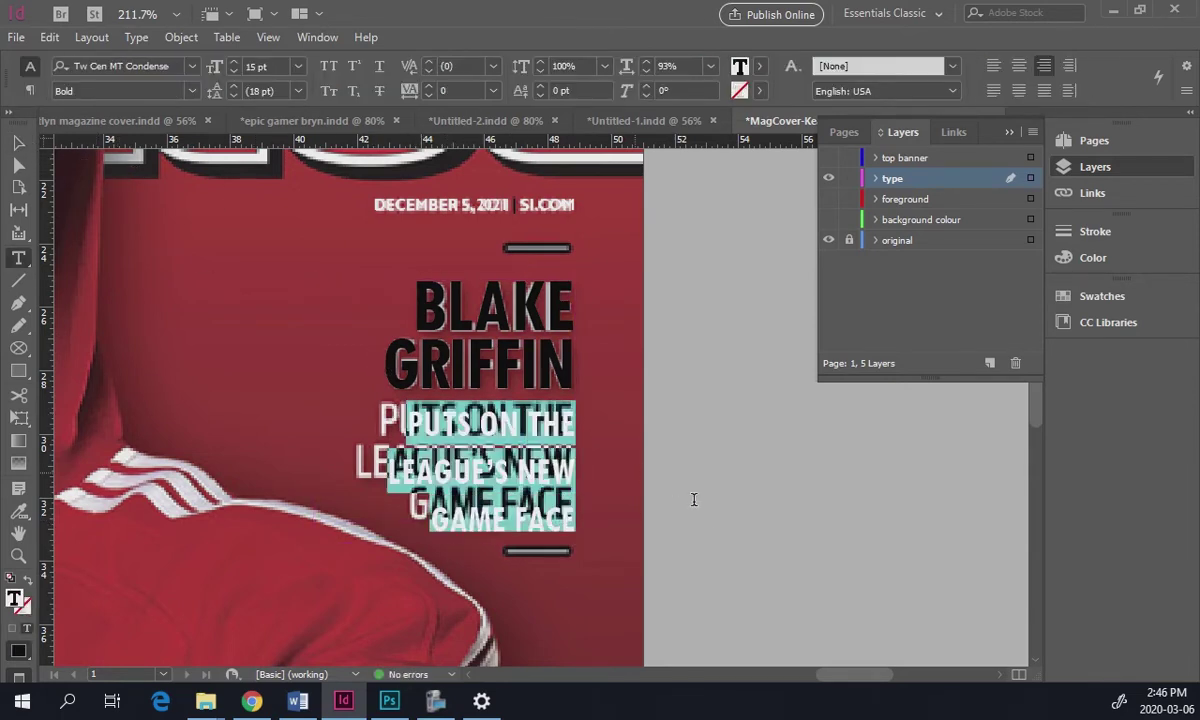
click(236, 62)
click(236, 62)
click(236, 62)
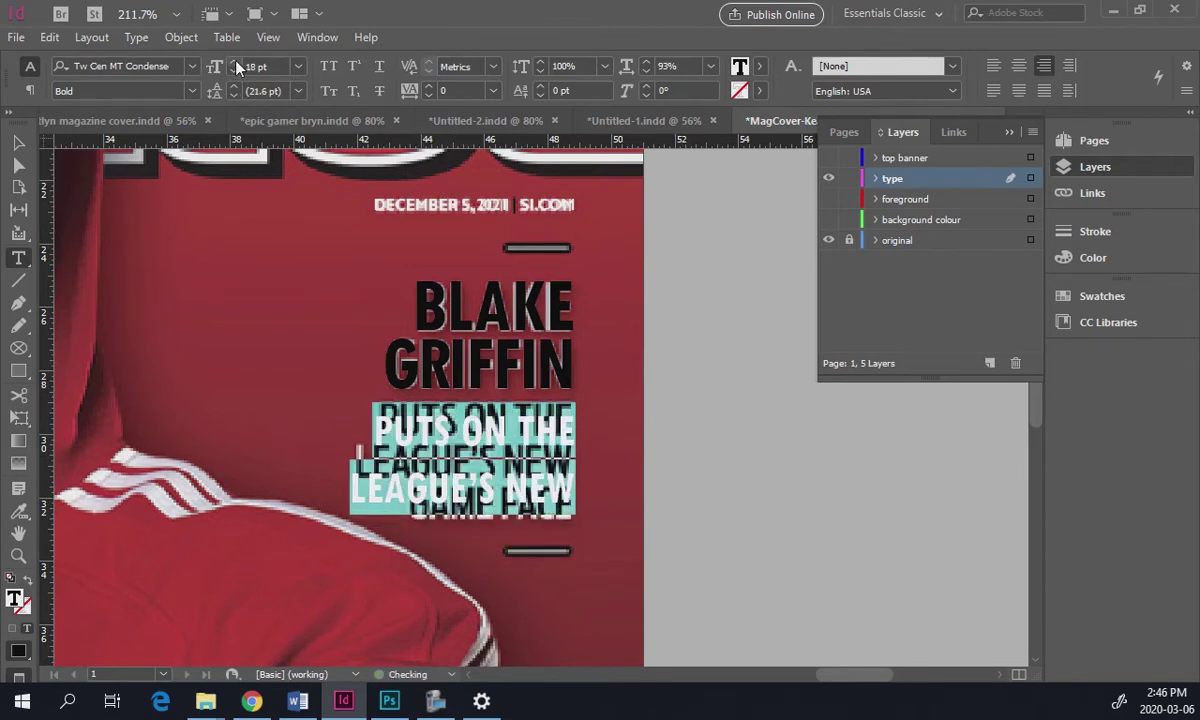
- Set the leading of the three lines below GRIFFIN to 16.5 pt
click(235, 96)
click(235, 96)
click(235, 96)
click(235, 96)
click(235, 96)
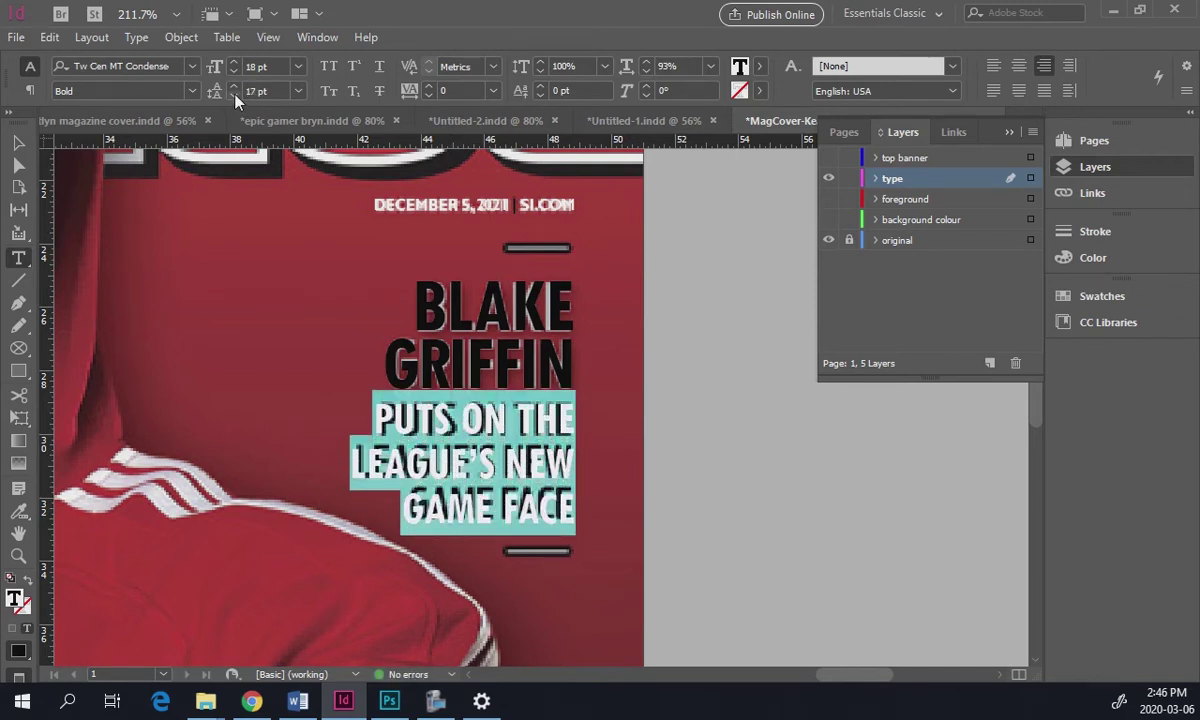
click(235, 96)
triple_click(266, 91)
text(16.5)
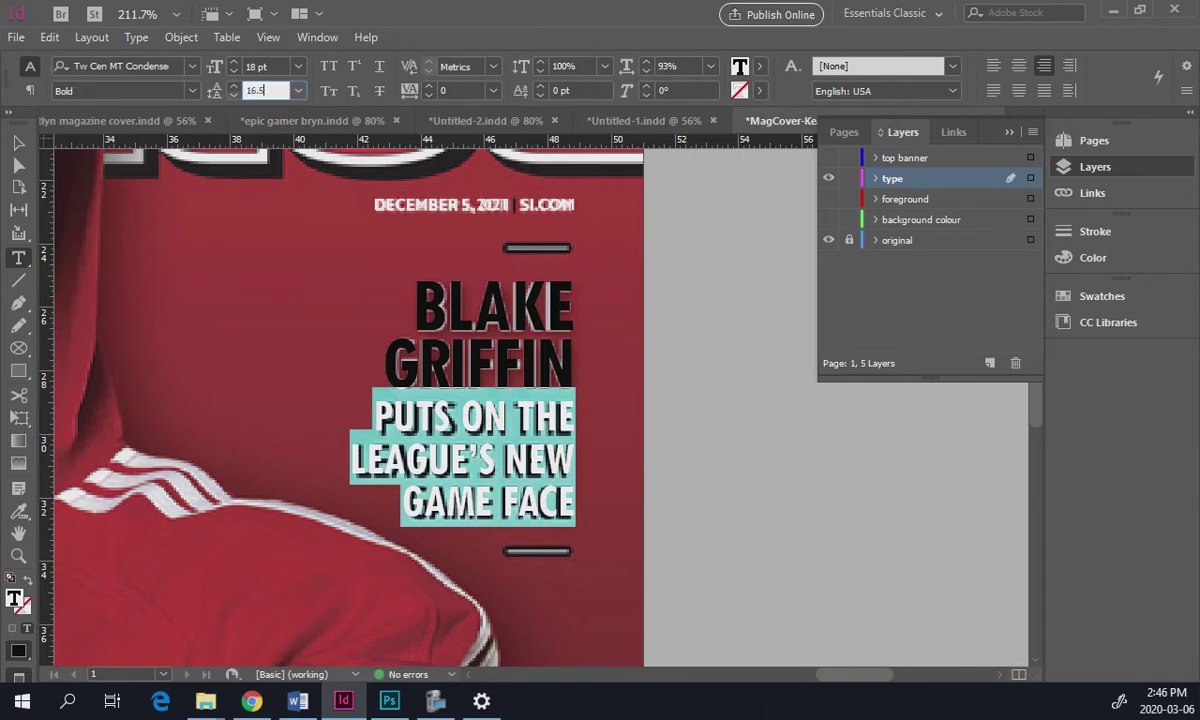
key(Return)
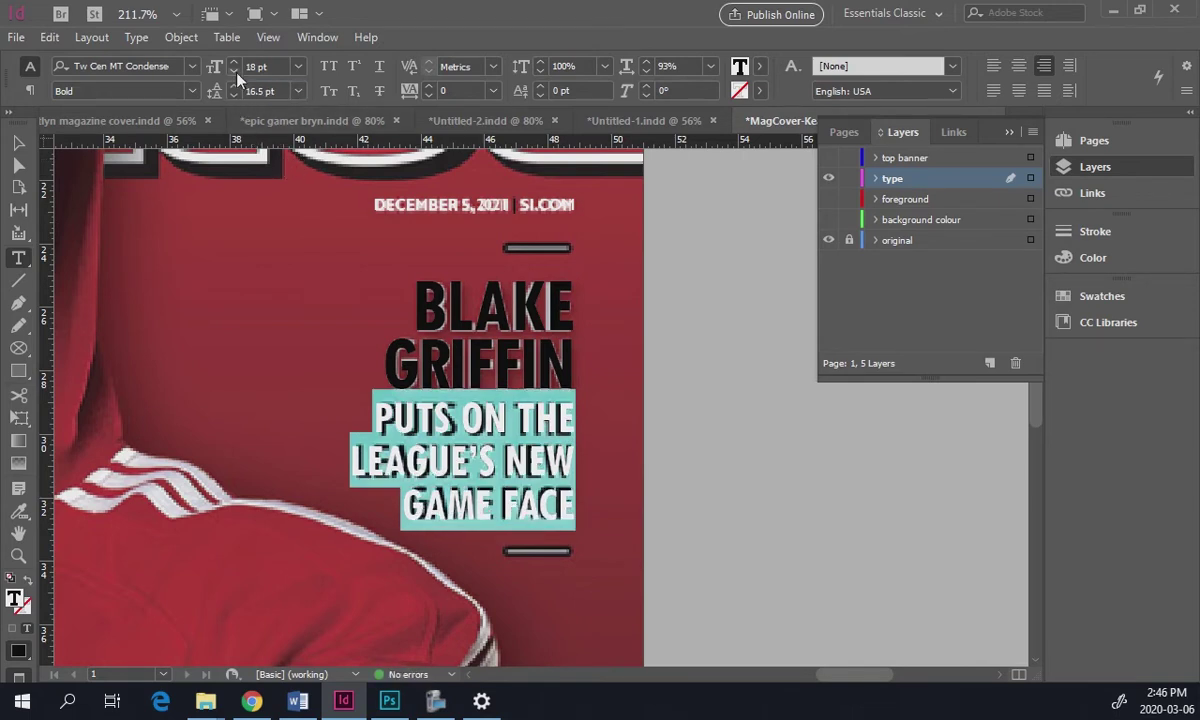
- Enlarge the three lines below GRIFFIN to 19 pt and set the leading of PUTS ON THE to 17 pt
click(234, 61)
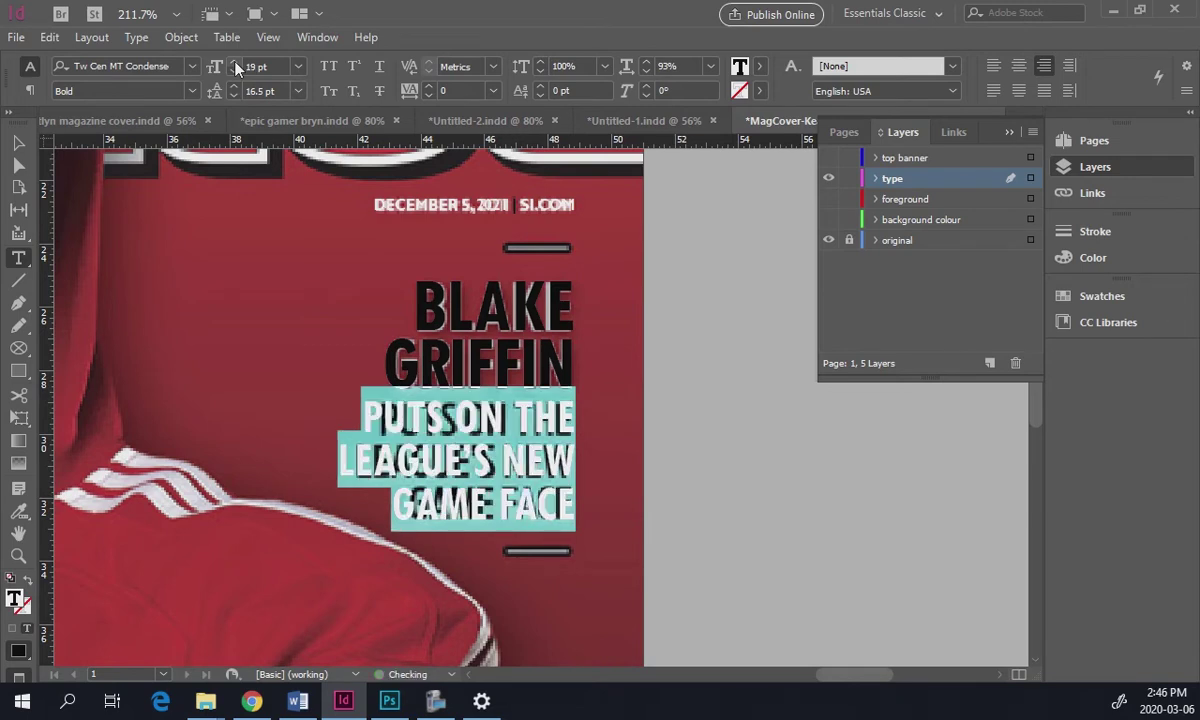
triple_click(410, 396)
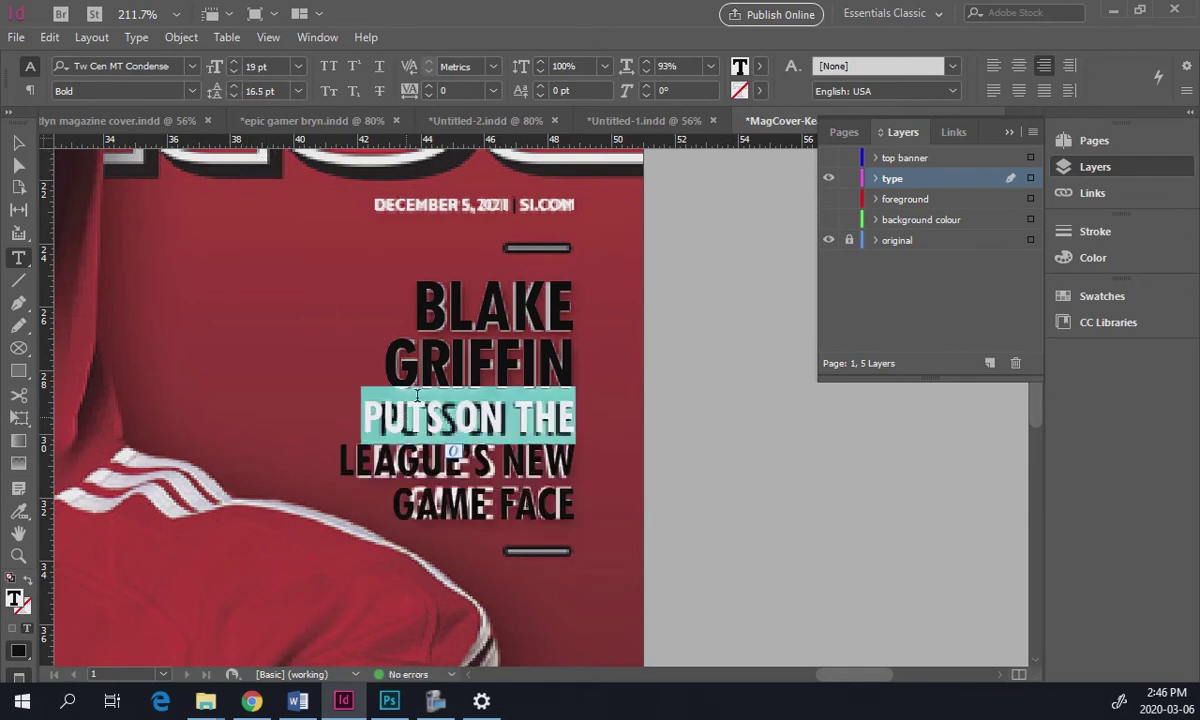
click(234, 86)
click(451, 447)
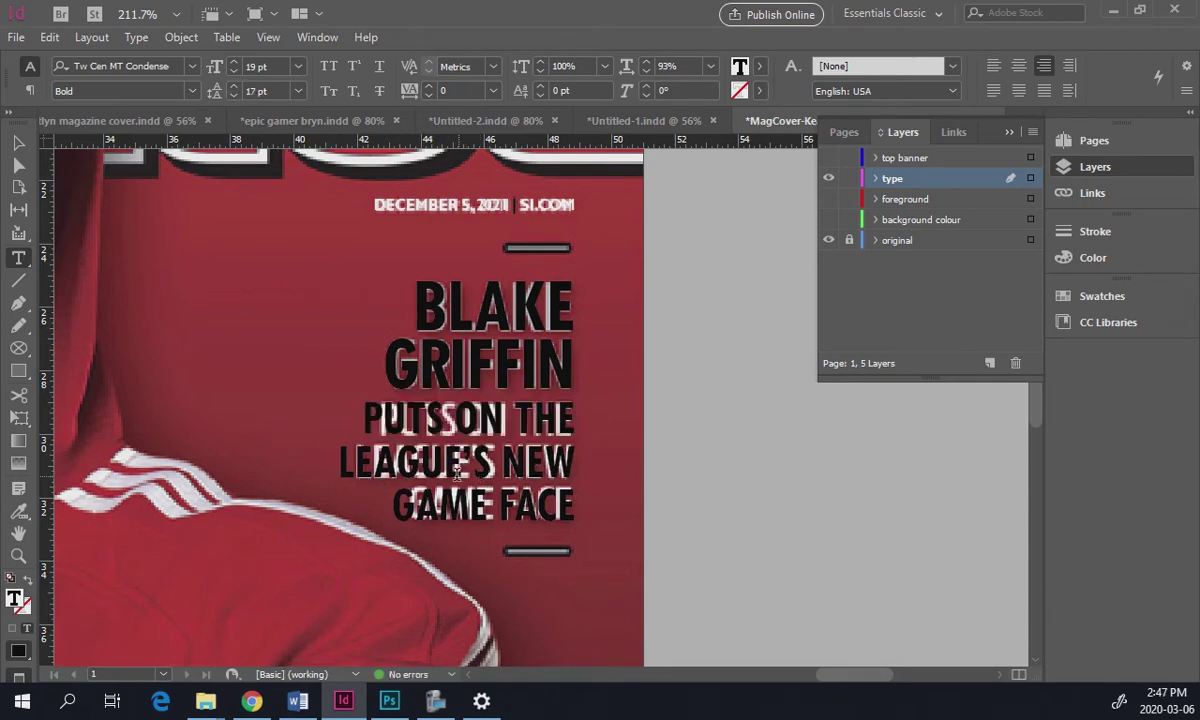
- Set the tracking of the three lines below GRIFFIN to -20 and kern the gap after PUTS to -100
drag(358, 417, 578, 512)
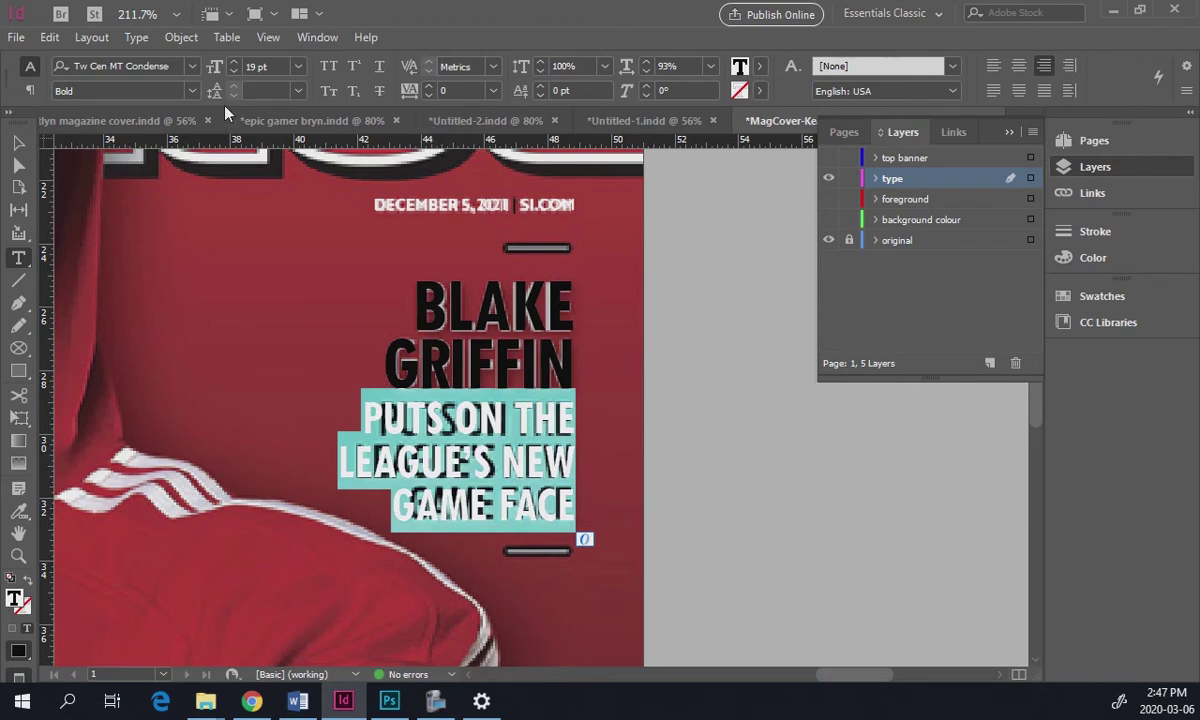
key(alt+Left)
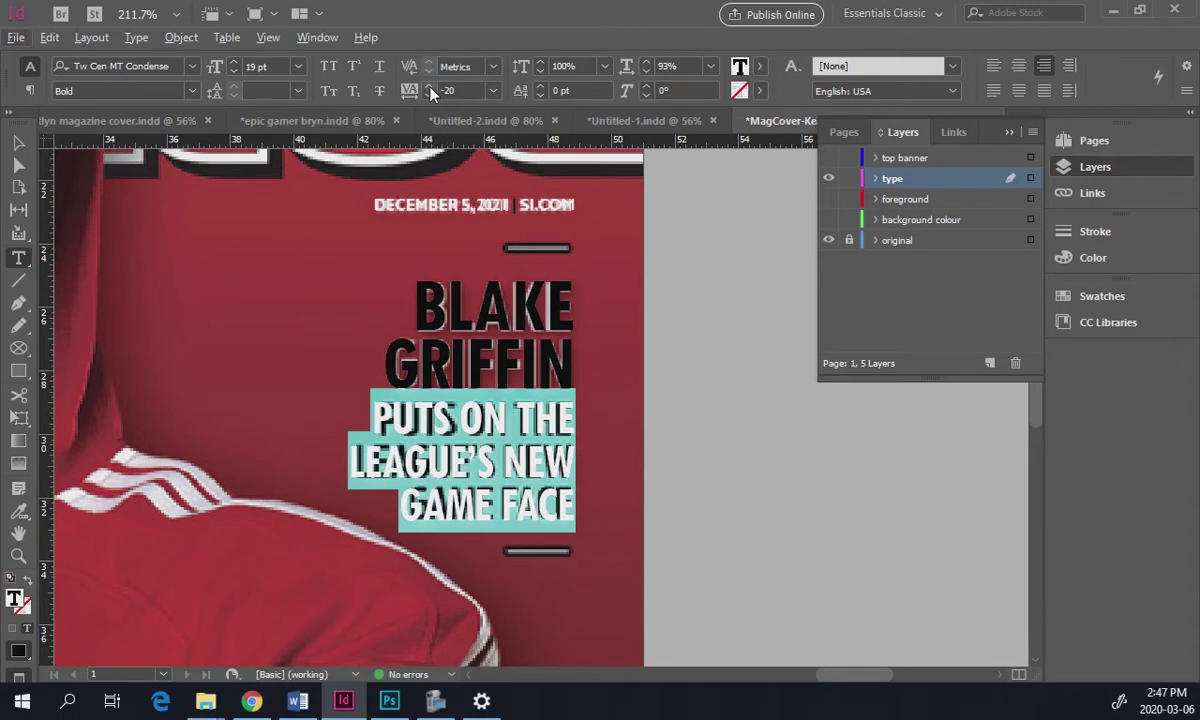
click(444, 422)
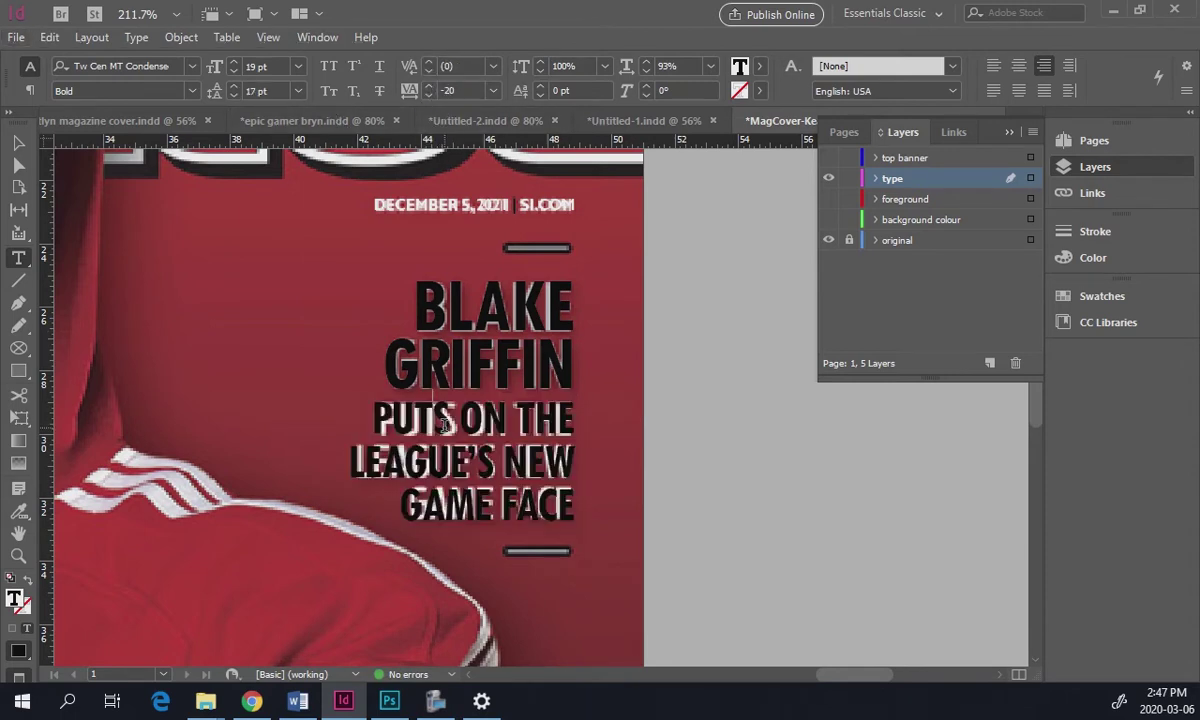
key(alt+Left)
key(alt+Left)
key(alt+Left)
key(alt+Left)
key(alt+Left)
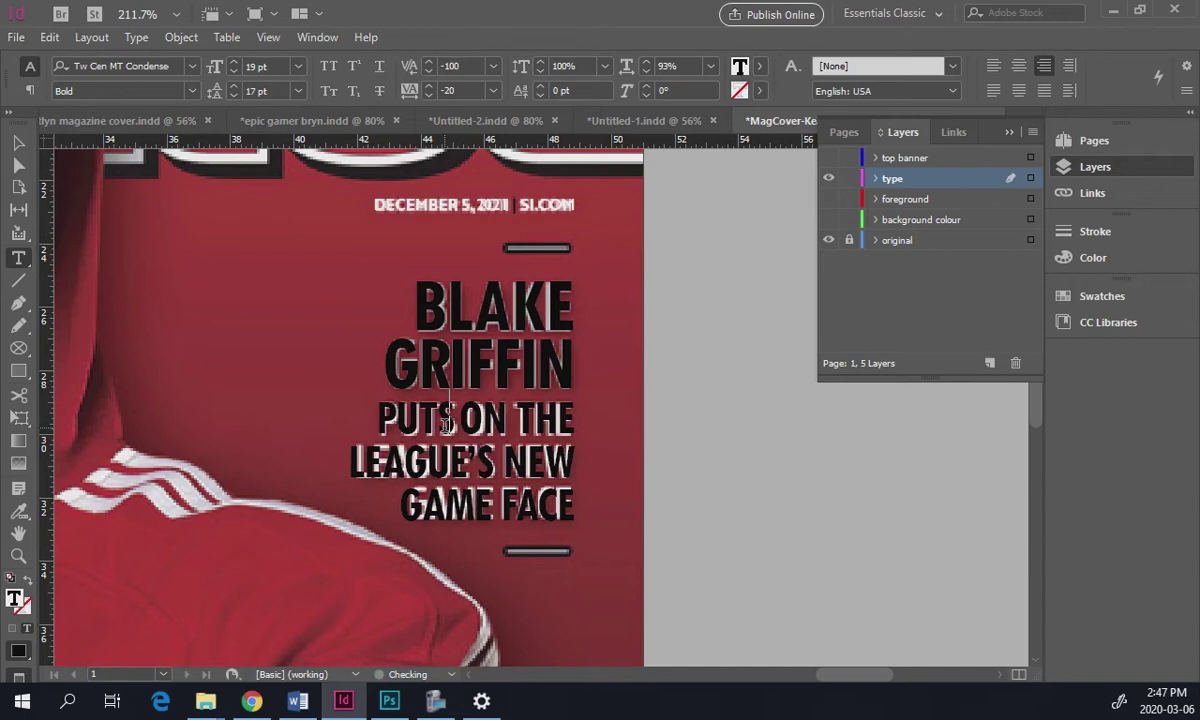
- Tighten the kerning within the LEAGUE'S NEW line to -60
key(Left)
key(Left)
key(alt+Left)
key(alt+Left)
key(alt+Left)
key(alt+Left)
key(alt+Left)
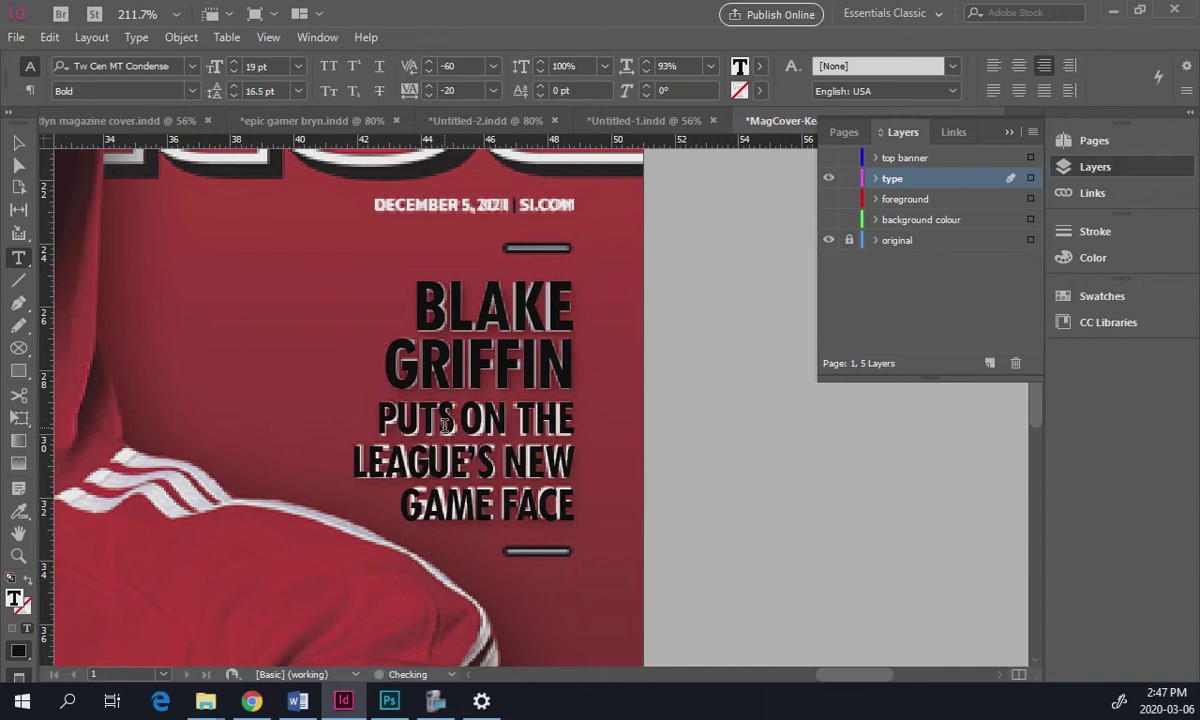
- Adjust the kerning in LEAGUE'S once more and tighten the kerning after GAME to -40
key(Left)
key(Left)
key(Left)
key(alt+Left)
key(Down)
key(alt+Left)
key(alt+Left)
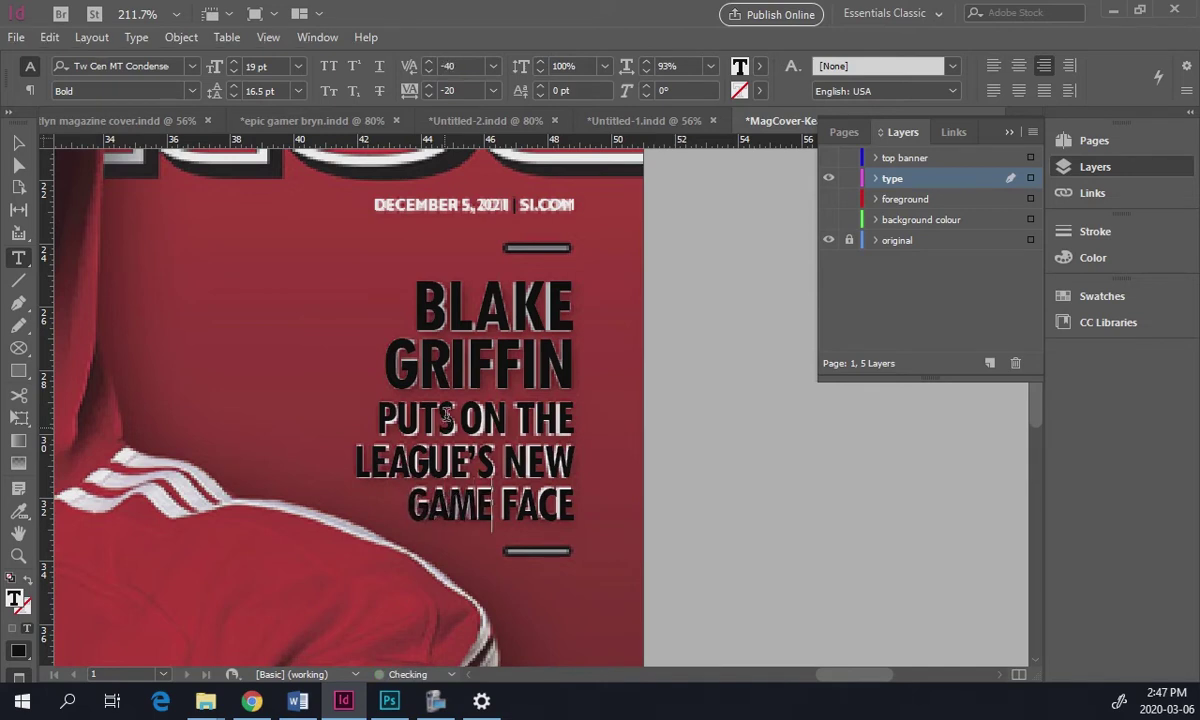
- Move the BLAKE GRIFFIN text frame off the original lettering to the blank area on its left
click(18, 143)
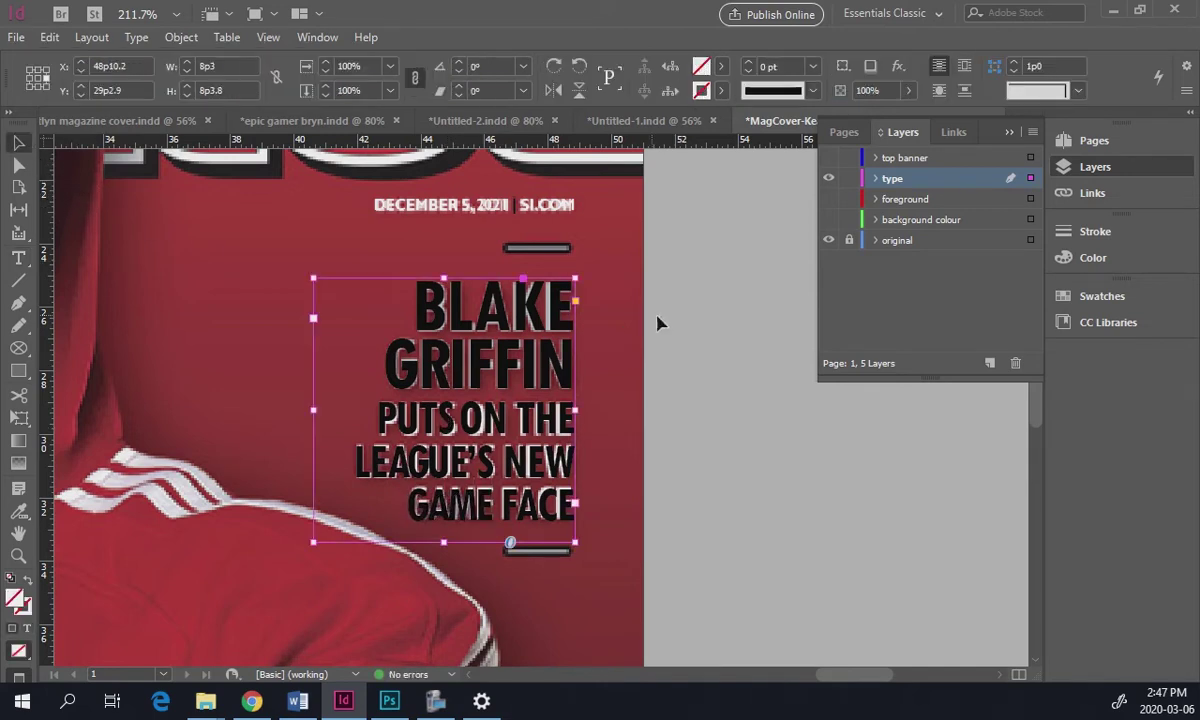
click(720, 316)
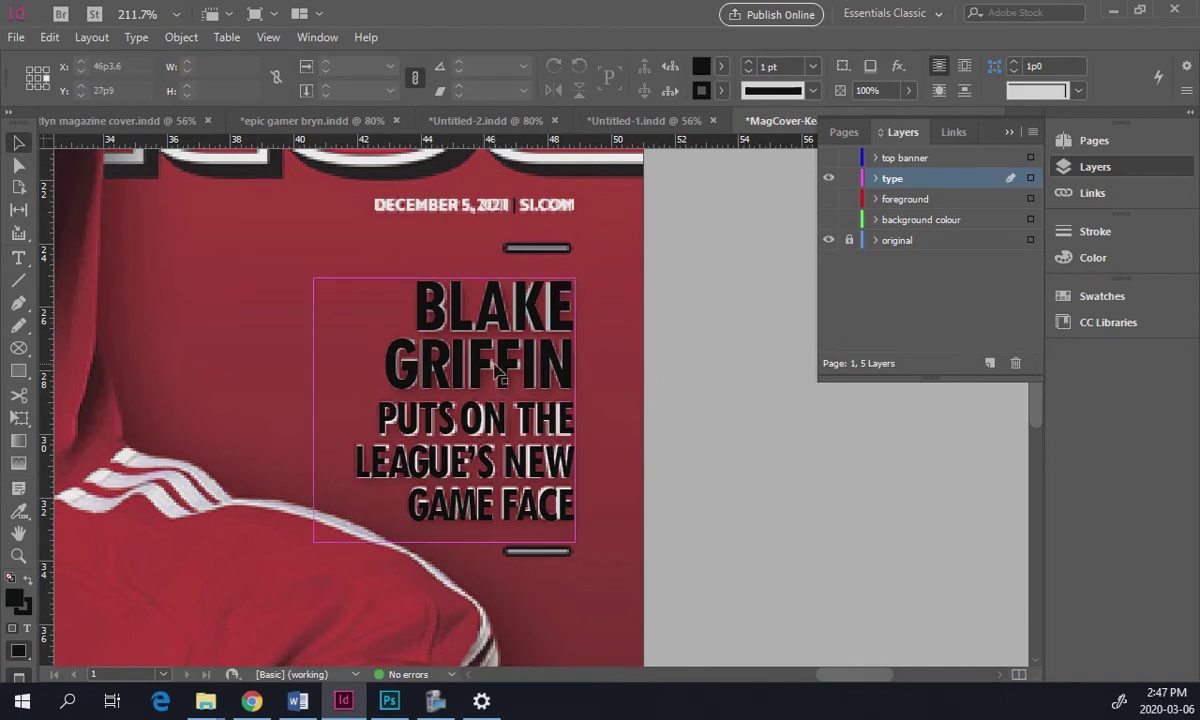
drag(495, 368, 278, 378)
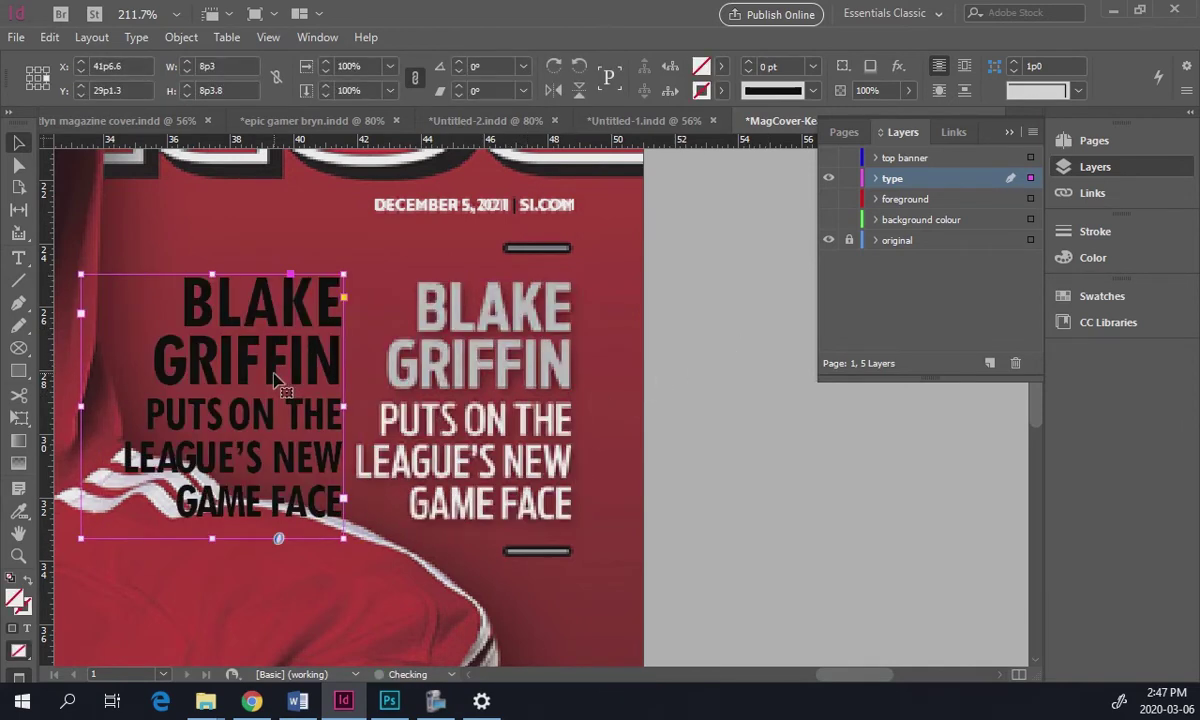
- Change the fill colour of all the text in the BLAKE GRIFFIN frame to white
double_click(314, 303)
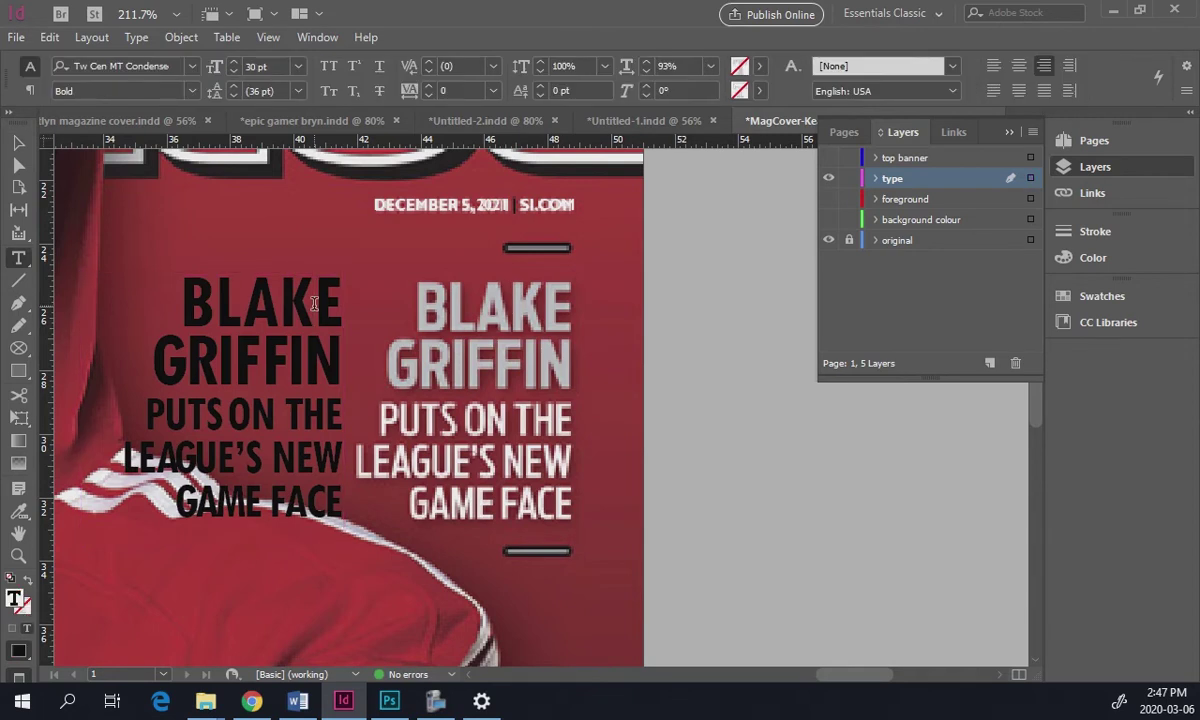
drag(138, 280, 455, 548)
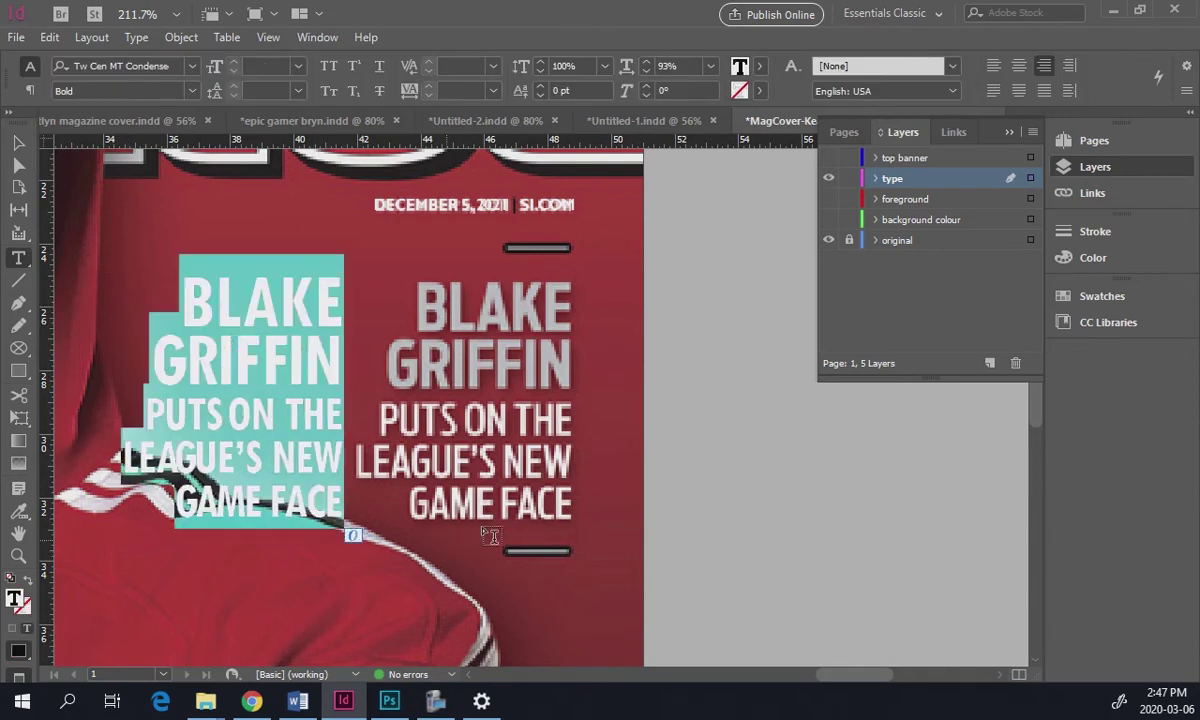
click(1085, 258)
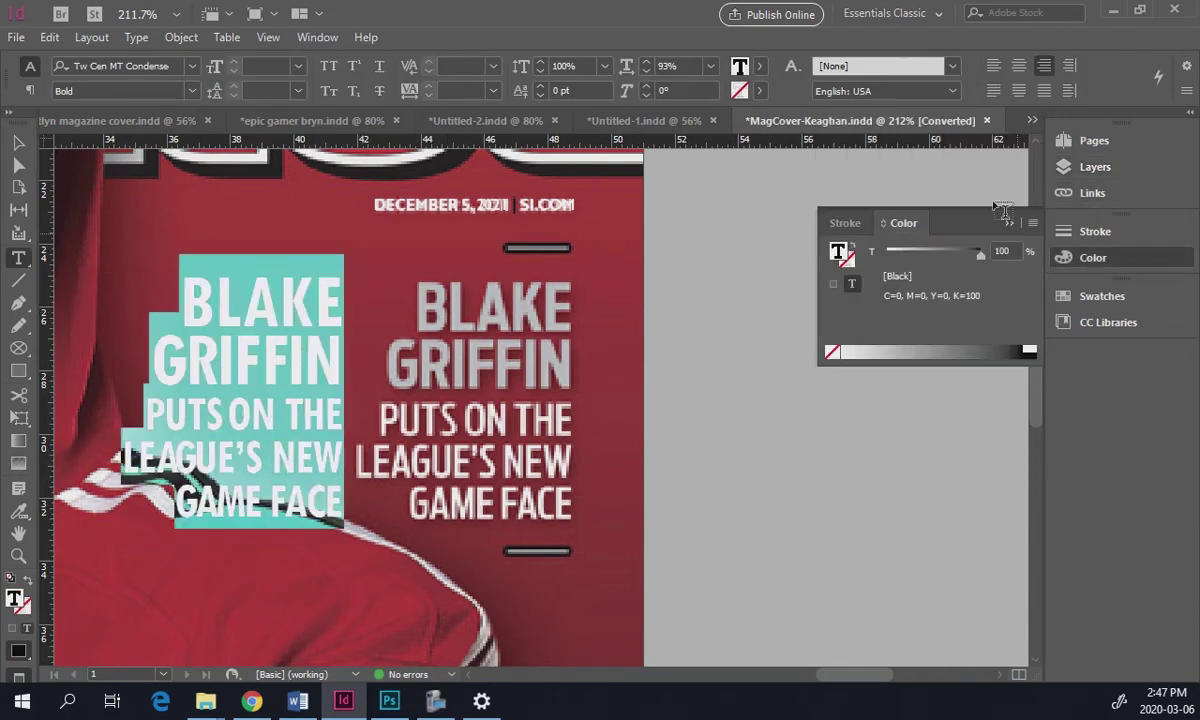
double_click(838, 256)
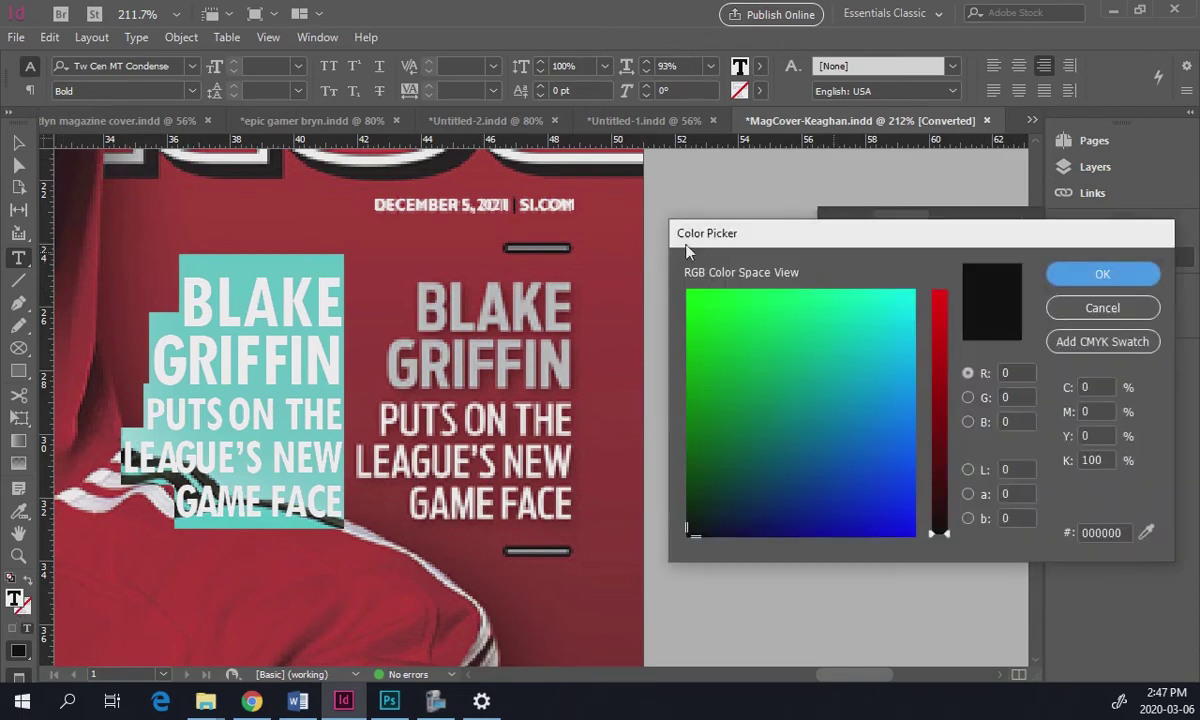
drag(820, 444, 882, 255)
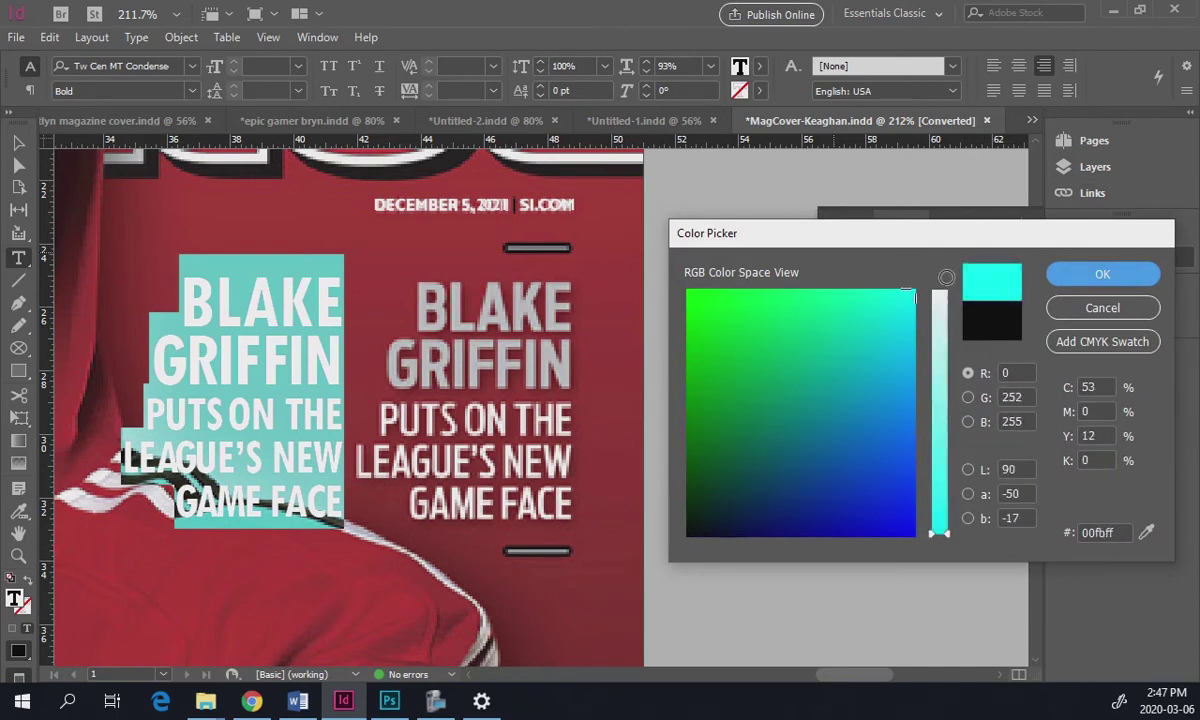
drag(939, 298, 948, 247)
click(1100, 275)
click(278, 314)
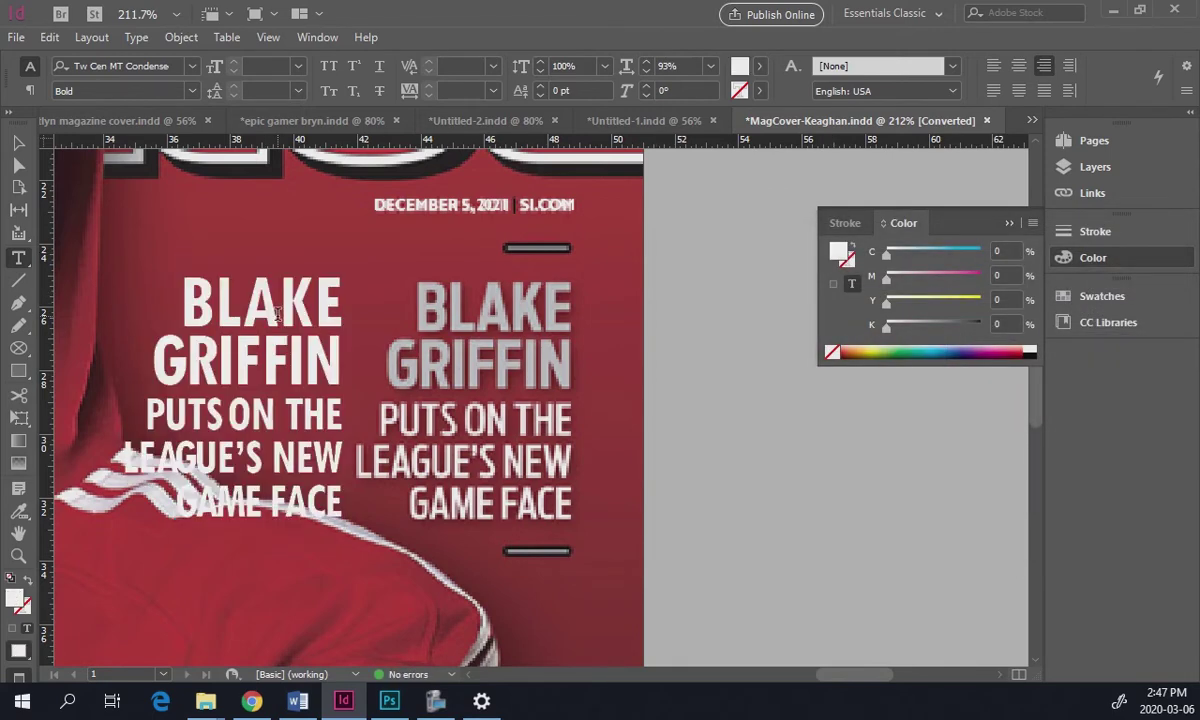
- Recolour the words BLAKE GRIFFIN with the grey #c3c1c2 sampled from the original lettering
drag(124, 284, 392, 380)
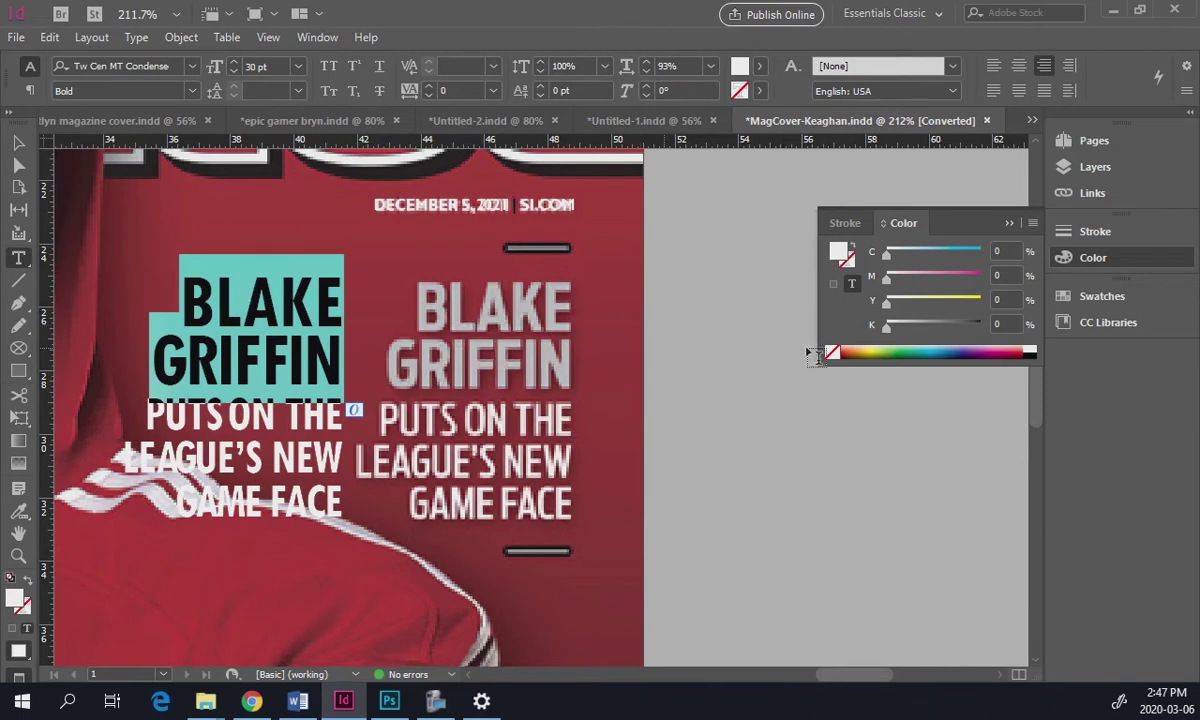
double_click(839, 253)
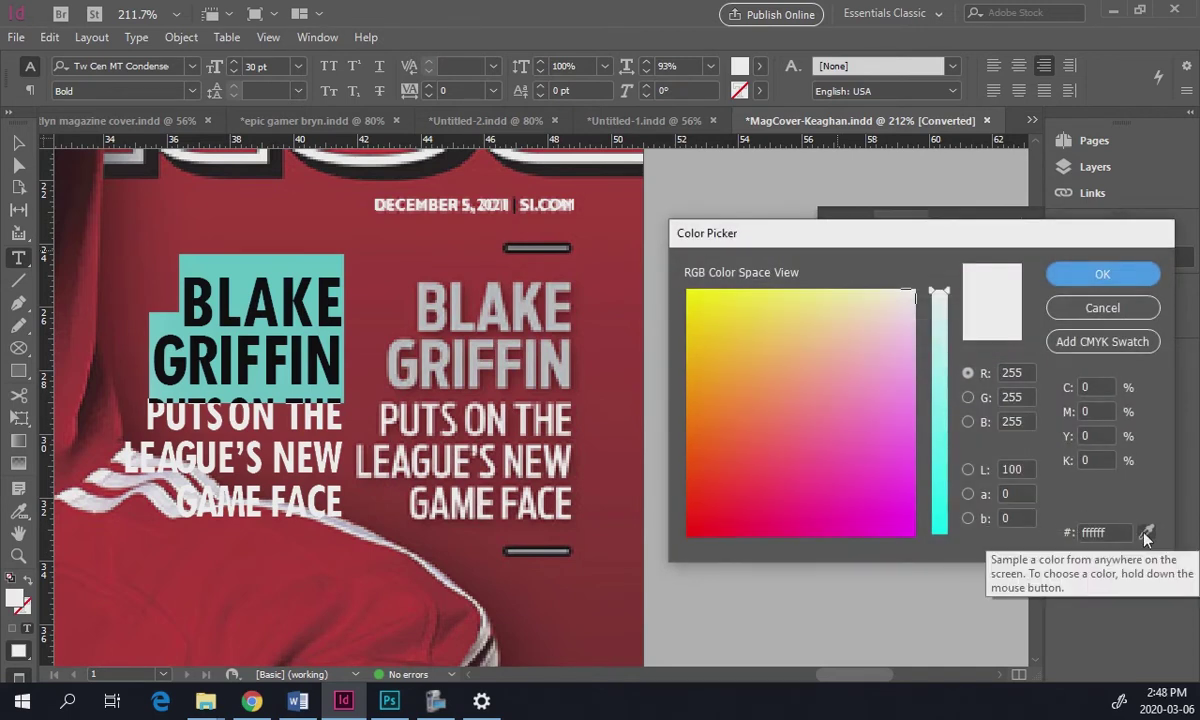
drag(1147, 533, 527, 300)
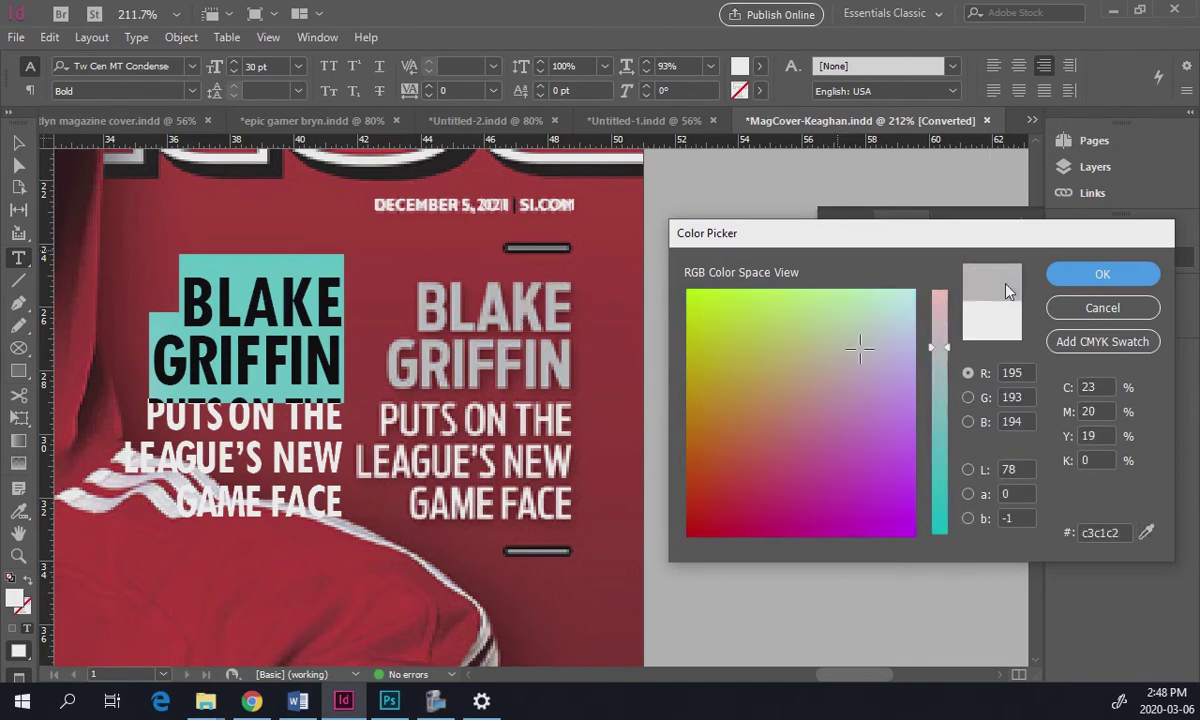
click(1066, 275)
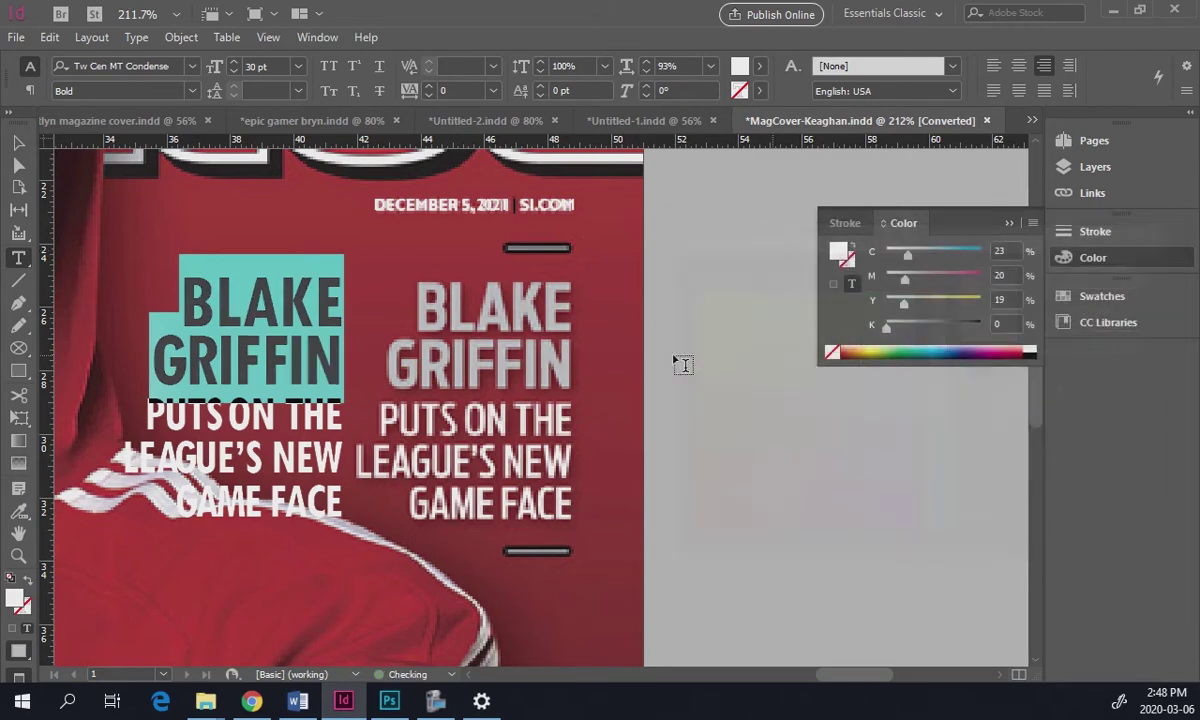
- Move the BLAKE GRIFFIN frame back over the original lettering and nudge it slightly down and left into alignment
key(Escape)
drag(276, 349, 490, 351)
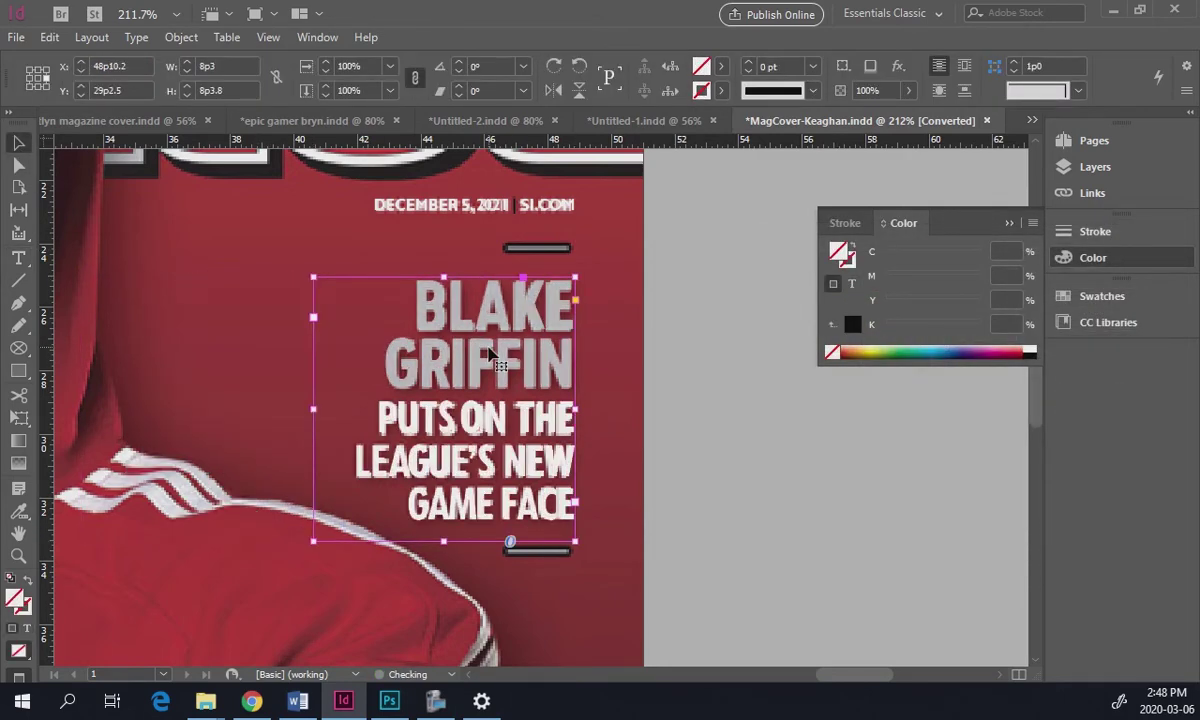
key(Down)
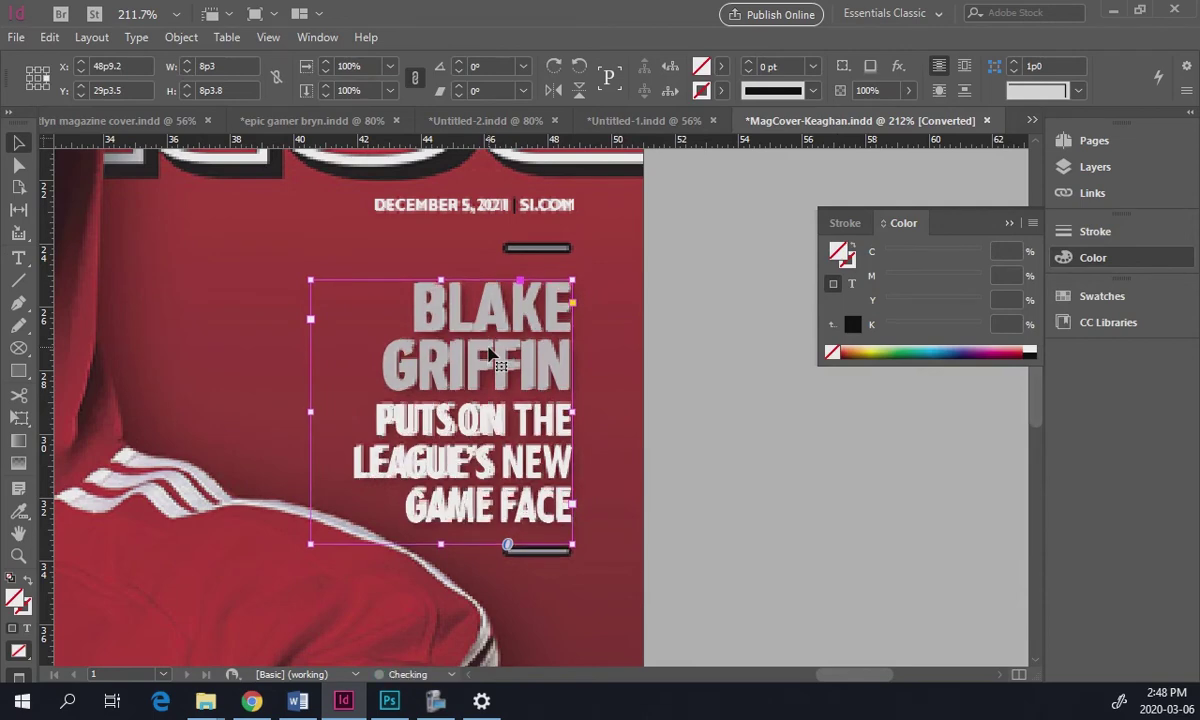
- Move the "WE'D REACHED OUR LIMIT… text frame from the basketball onto the matching original headline below NBA PREVIEW
key(ctrl+0)
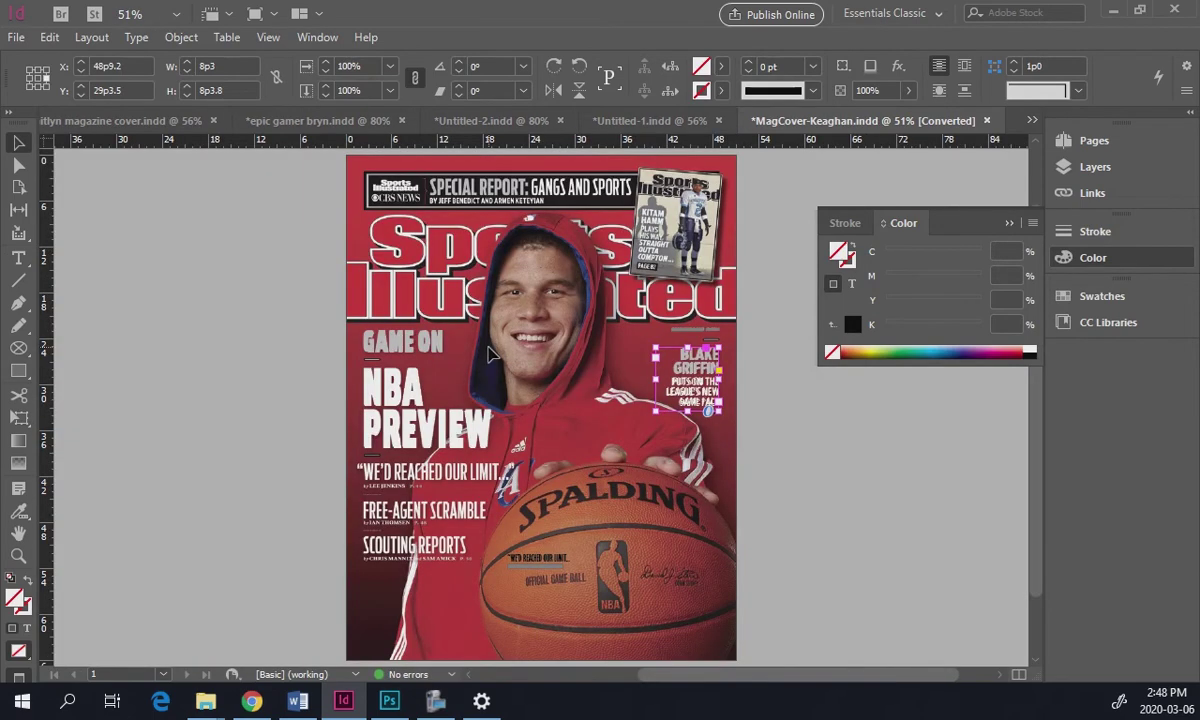
click(896, 490)
drag(330, 305, 546, 513)
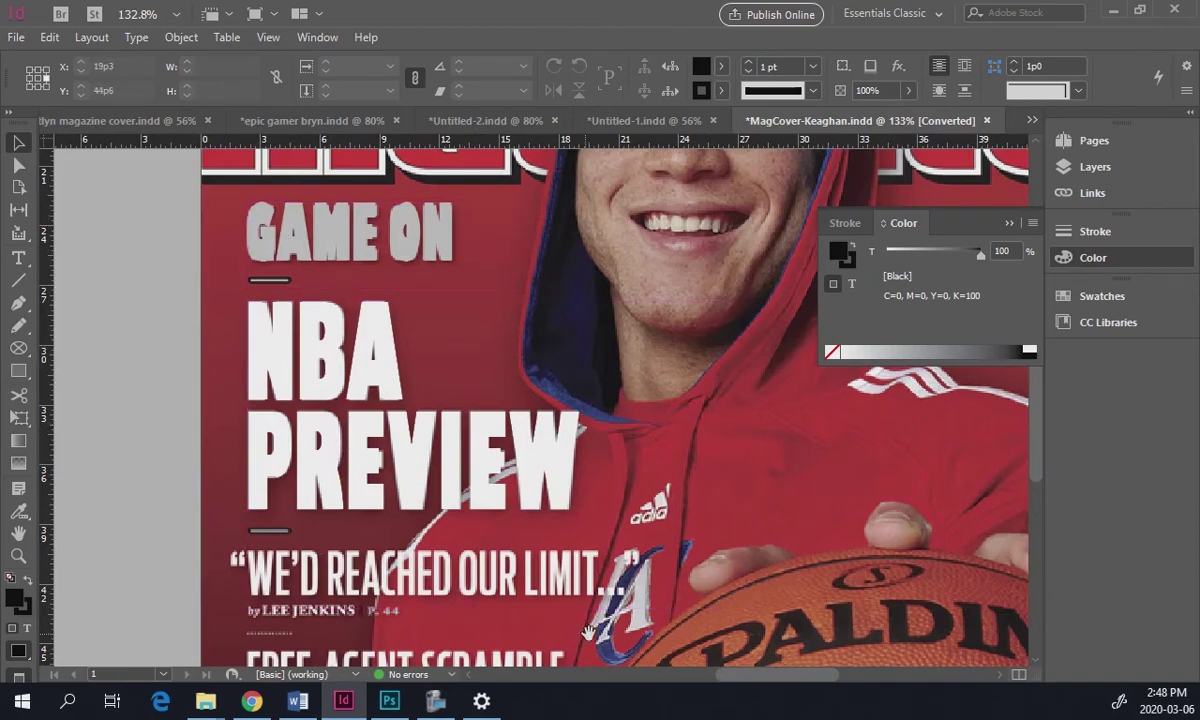
drag(590, 633, 552, 291)
click(608, 451)
drag(608, 451, 596, 353)
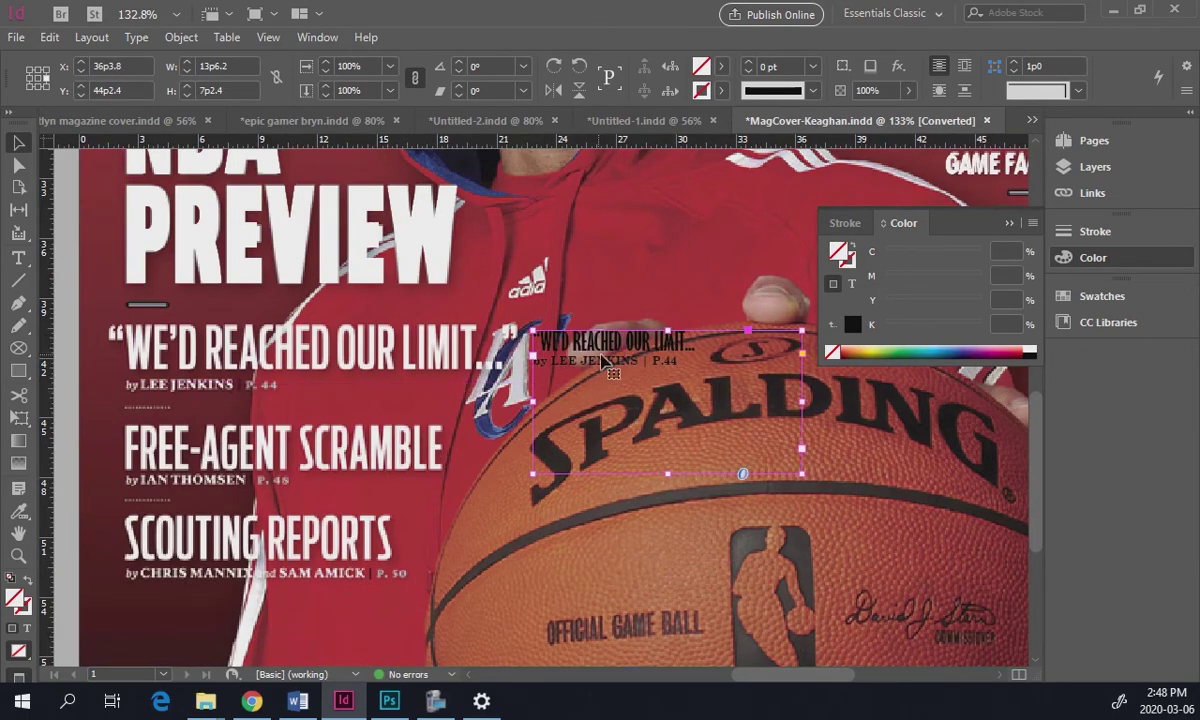
drag(588, 335, 217, 343)
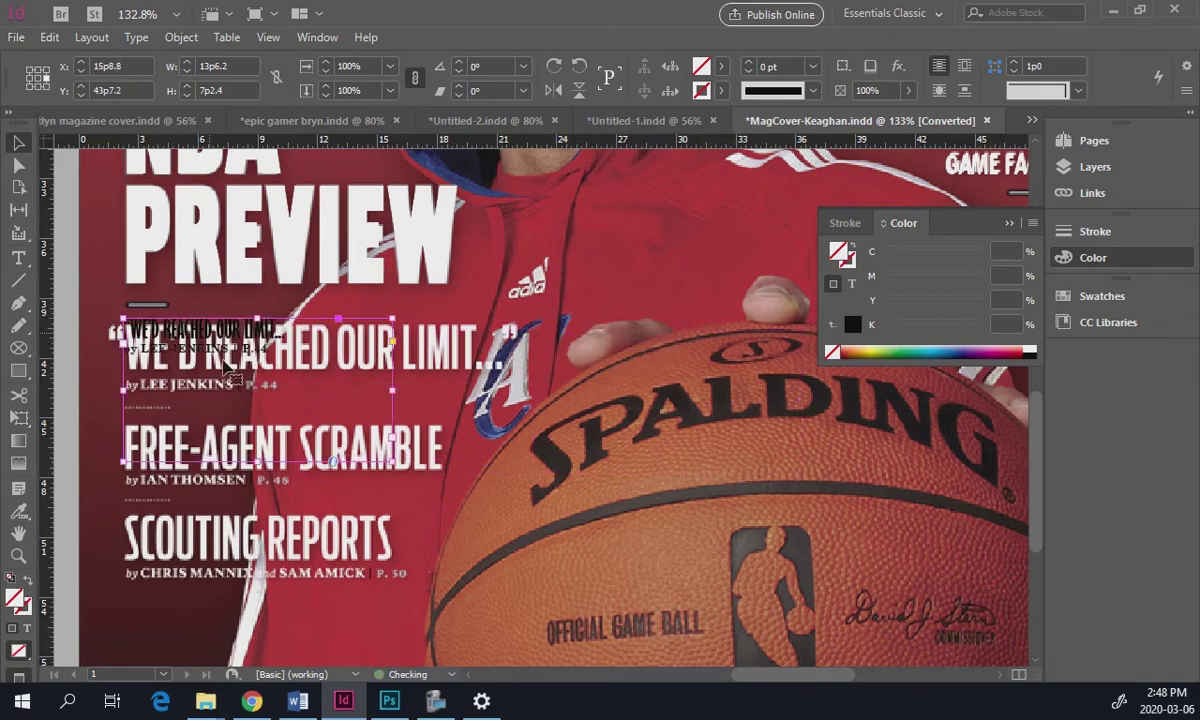
- Shorten the "WE'D REACHED OUR LIMIT… frame to about 4p5.1 high and extend its right edge along the headline
click(530, 460)
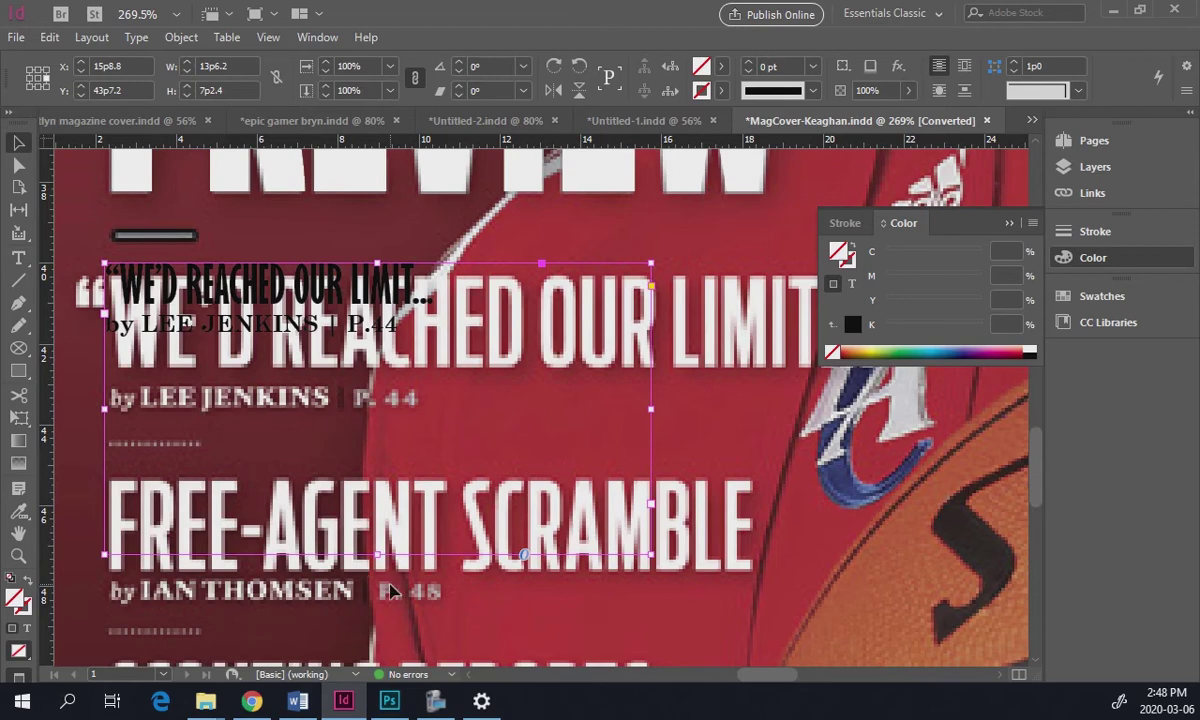
drag(380, 557, 386, 442)
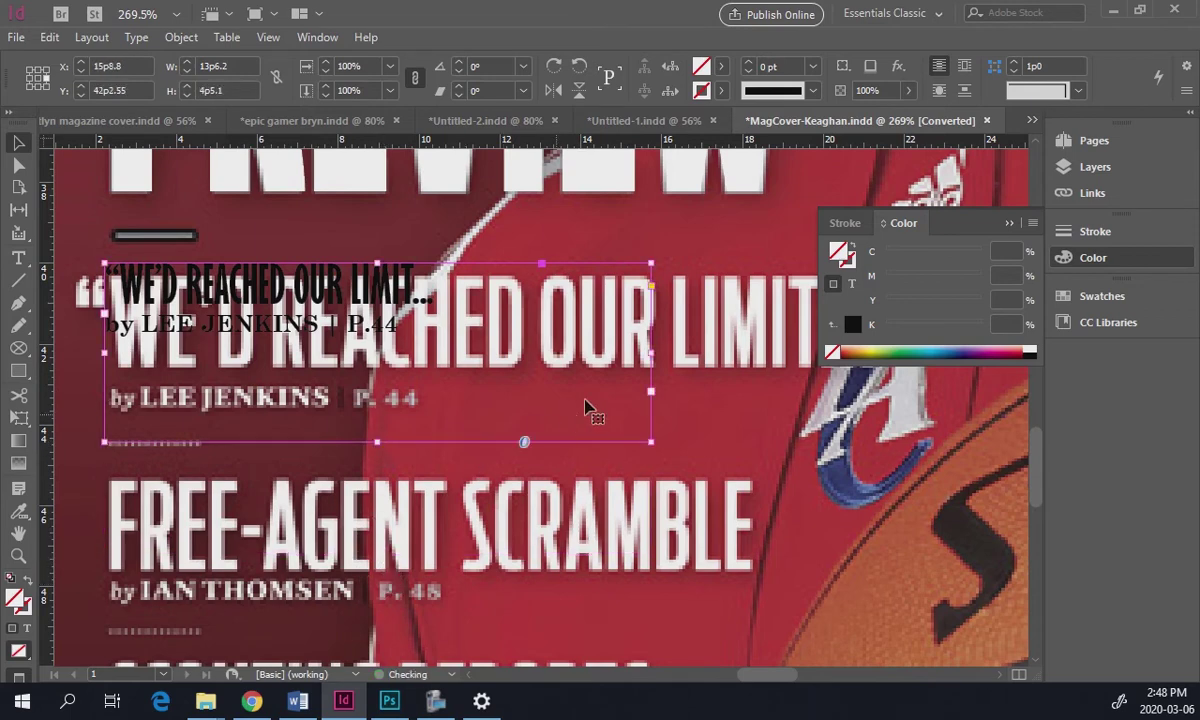
drag(648, 352, 762, 352)
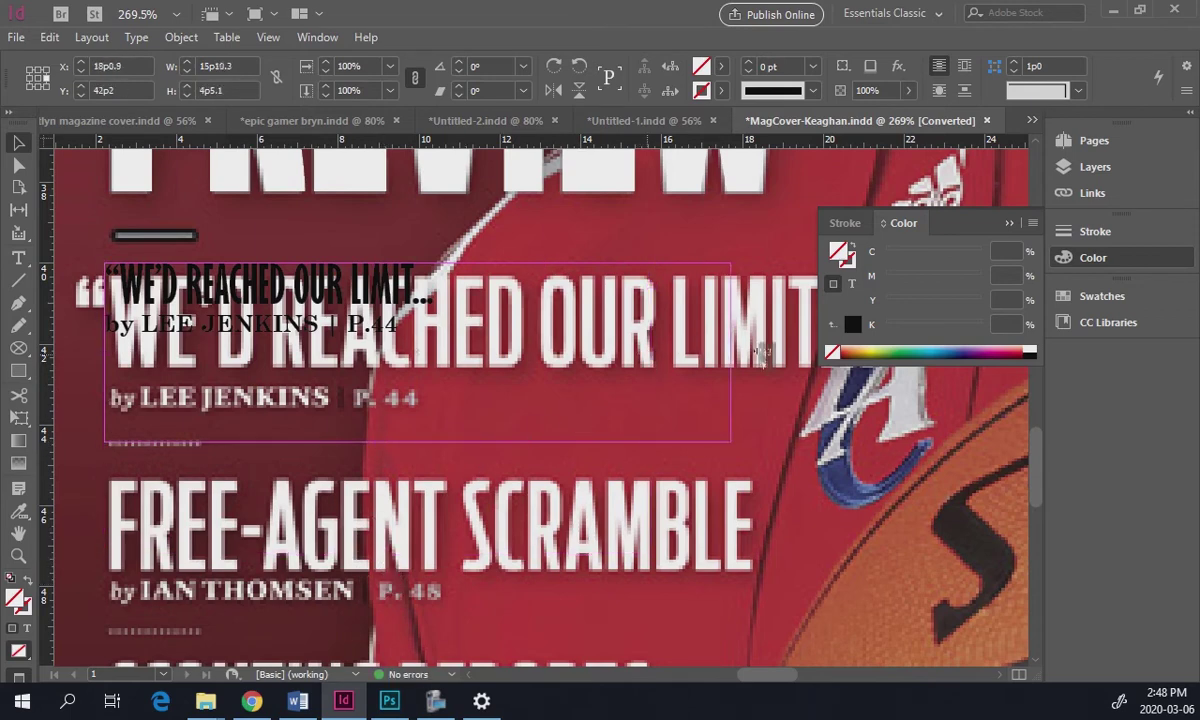
- Enlarge the "WE'D REACHED OUR LIMIT… line to 33 pt and shift its frame left and down over the original headline
double_click(255, 272)
triple_click(345, 266)
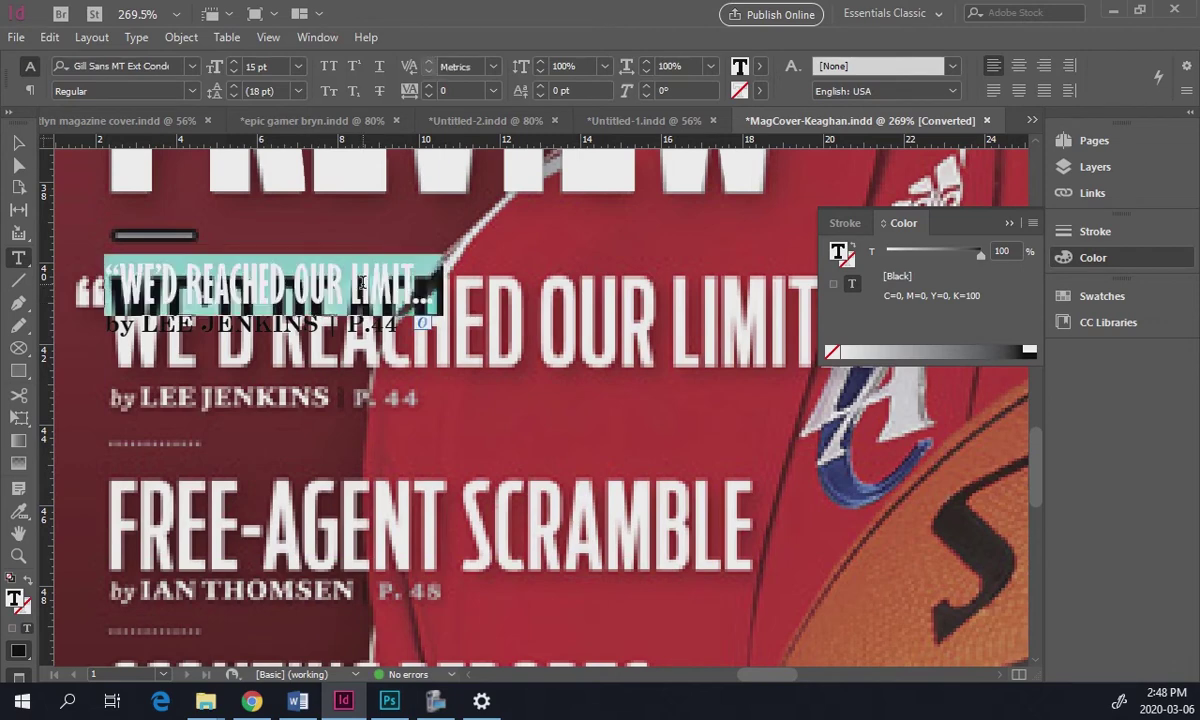
click(234, 63)
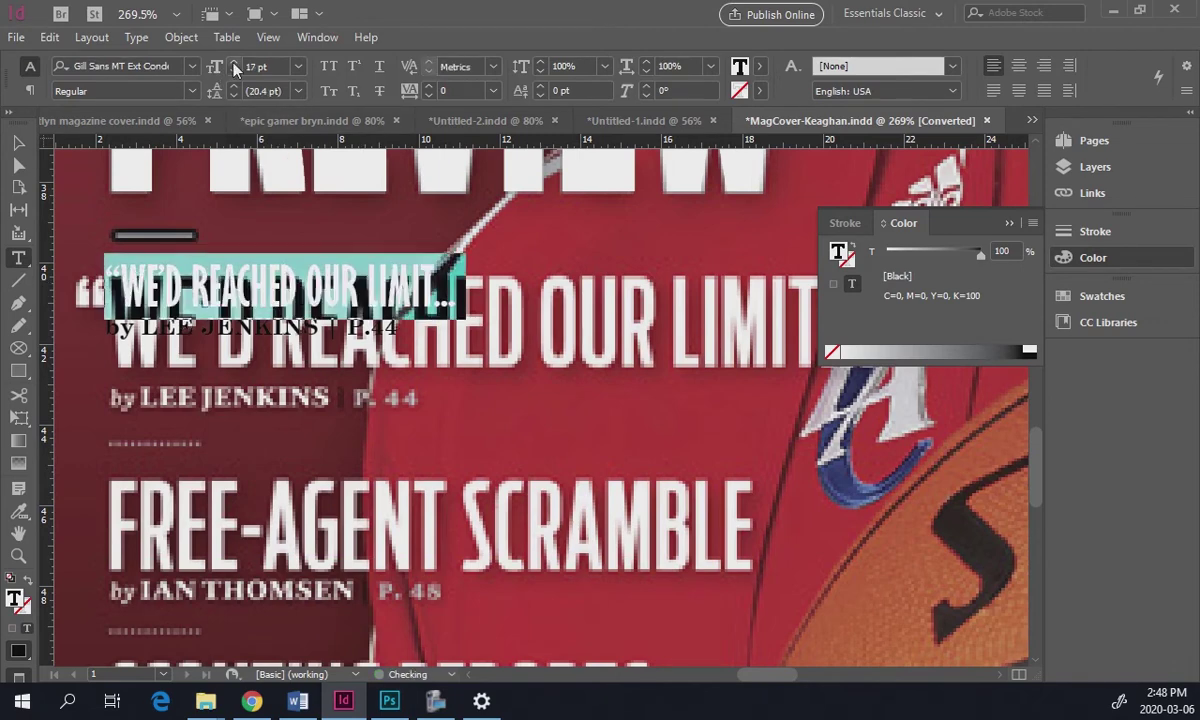
click(234, 63)
click(234, 63)
click(234, 63)
click(234, 63)
click(234, 63)
click(234, 63)
click(234, 63)
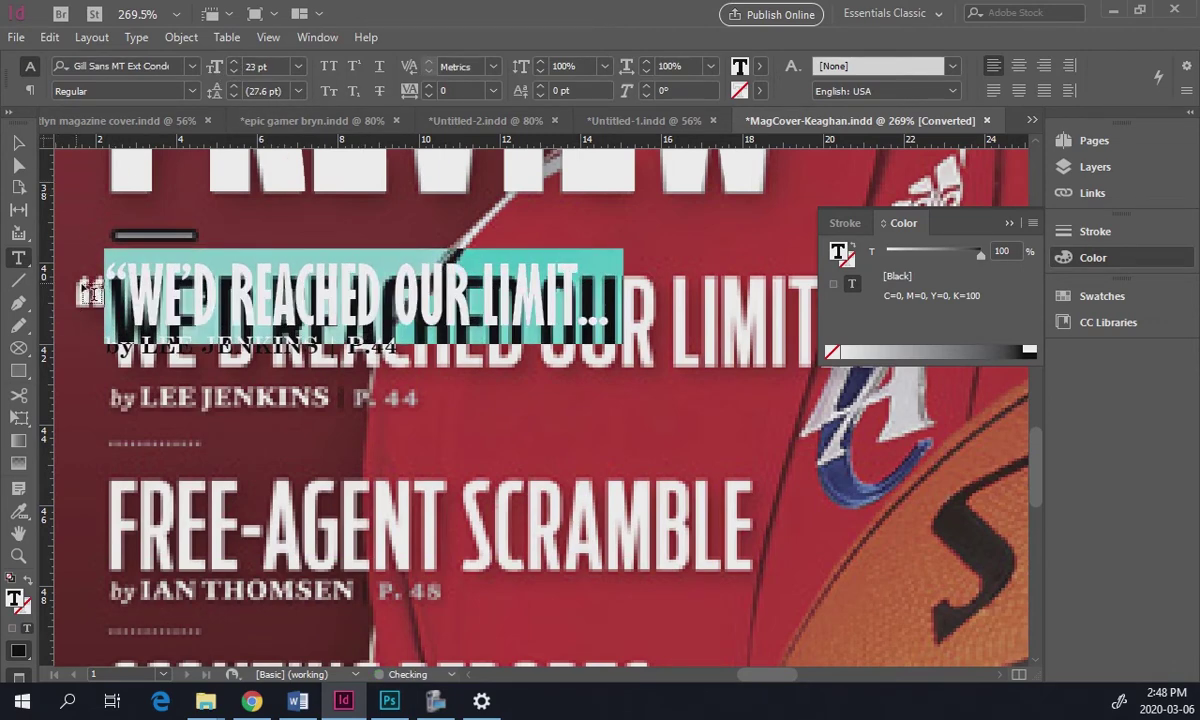
click(234, 63)
click(234, 63)
click(234, 63)
click(234, 63)
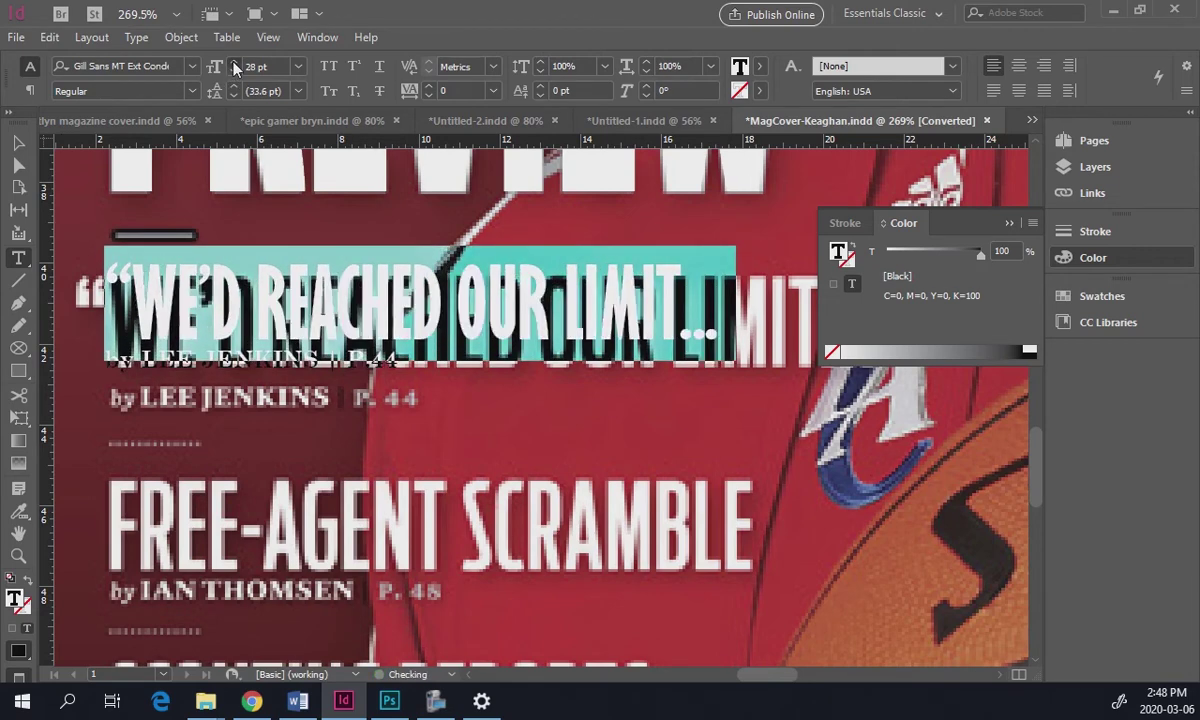
click(234, 63)
click(234, 63)
click(234, 63)
click(234, 63)
click(18, 142)
drag(160, 288, 126, 303)
- Enlarge the "WE'D REACHED OUR LIMIT… headline text to 34 pt
double_click(155, 292)
key(ctrl+a)
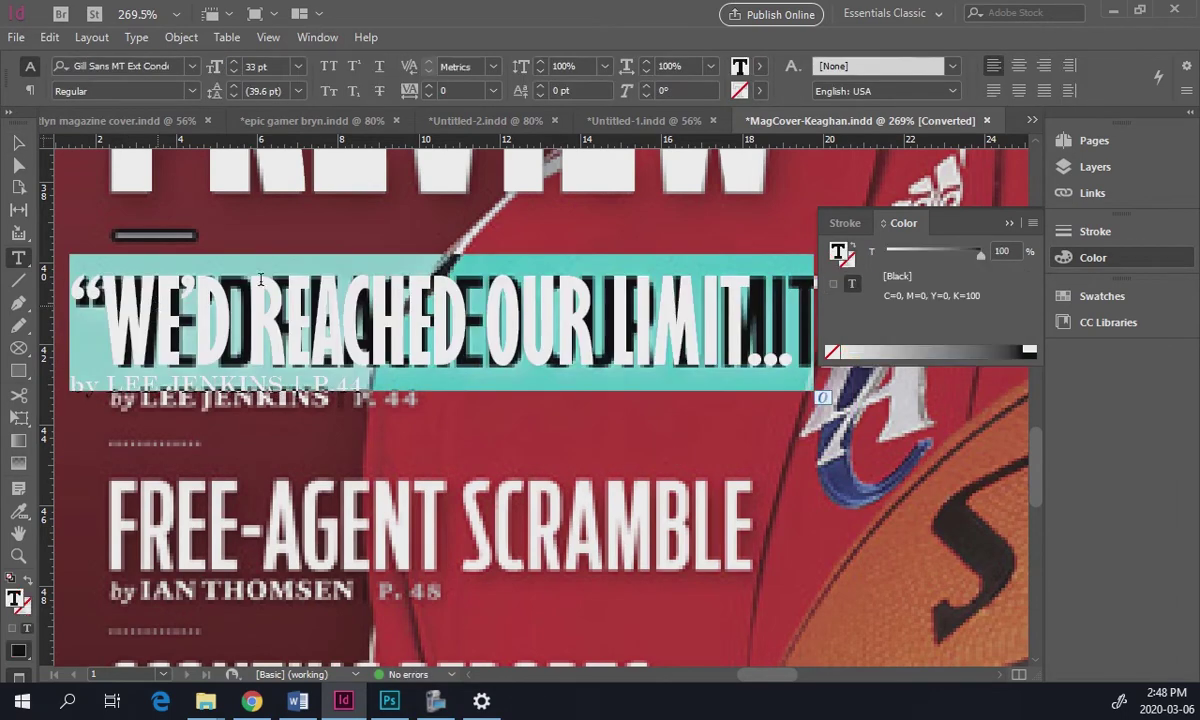
click(234, 63)
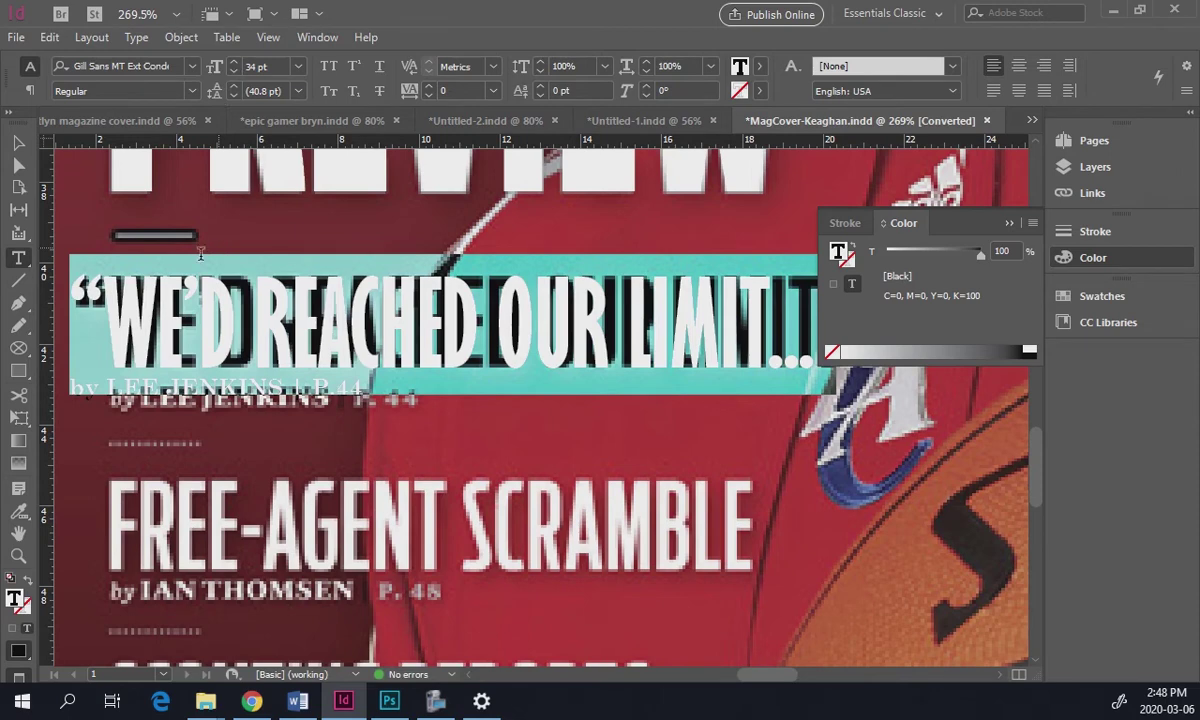
- Widen the headline lettering to a horizontal scale of 110% to match the original
click(647, 62)
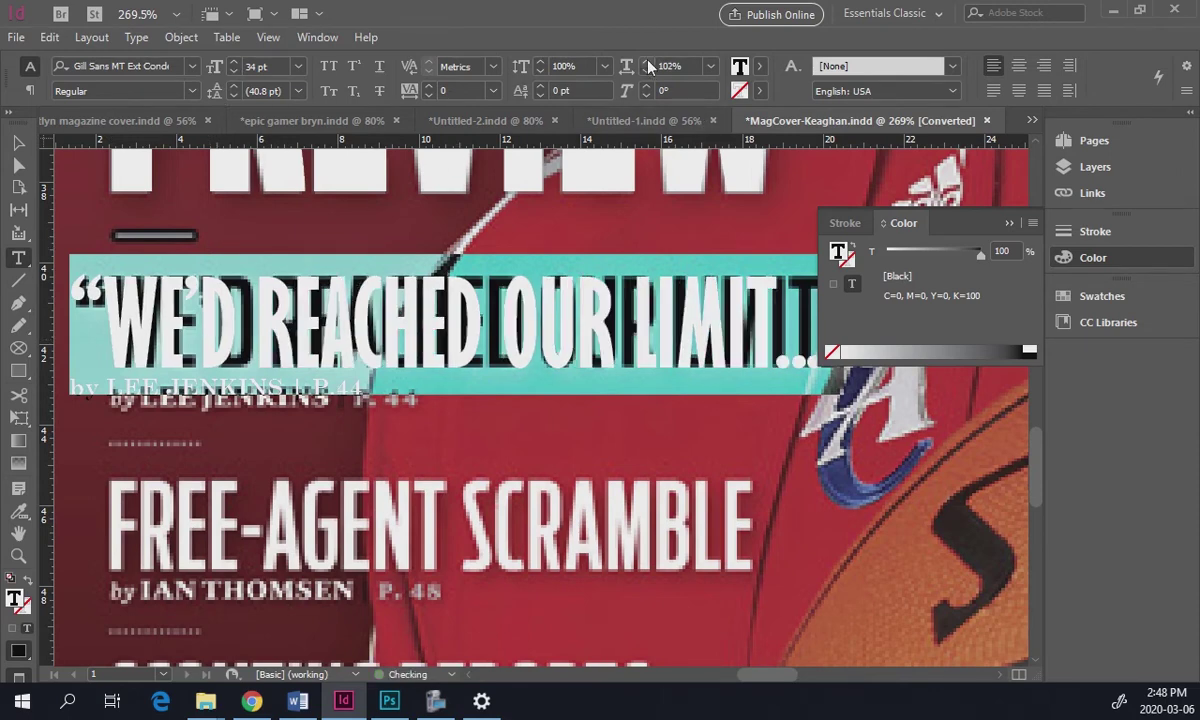
click(647, 62)
click(647, 62)
click(647, 62)
click(647, 62)
click(647, 62)
click(647, 62)
click(647, 62)
click(647, 62)
click(647, 62)
click(647, 62)
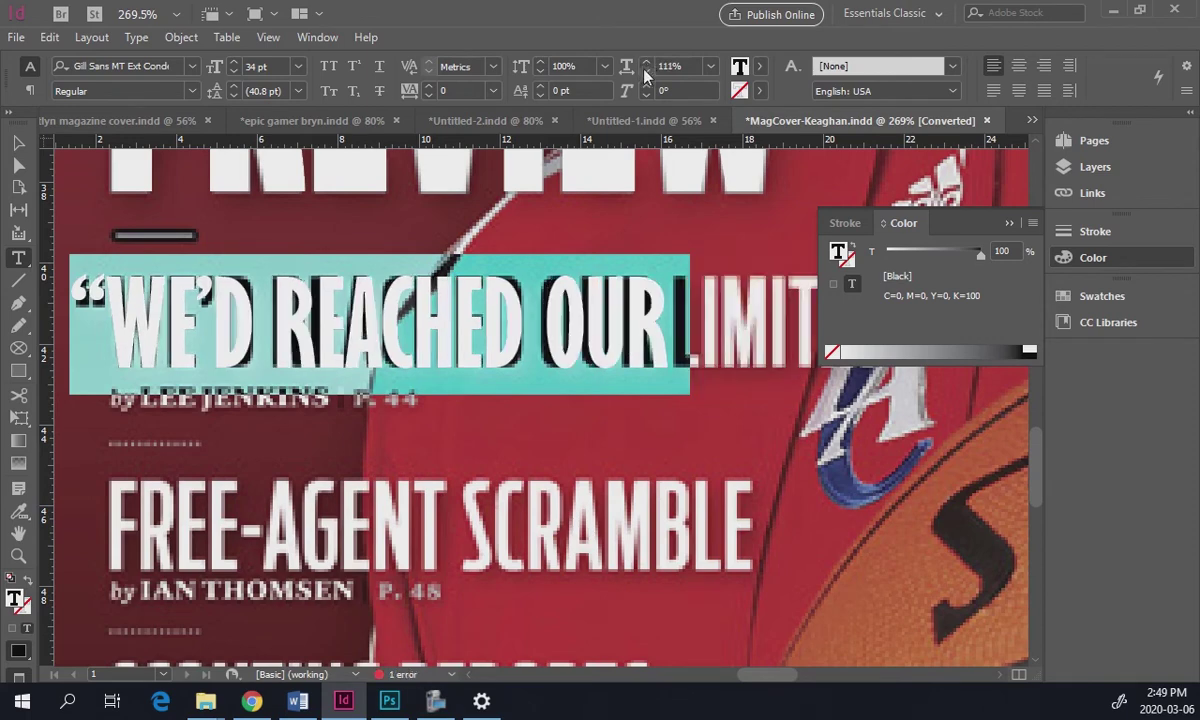
click(645, 72)
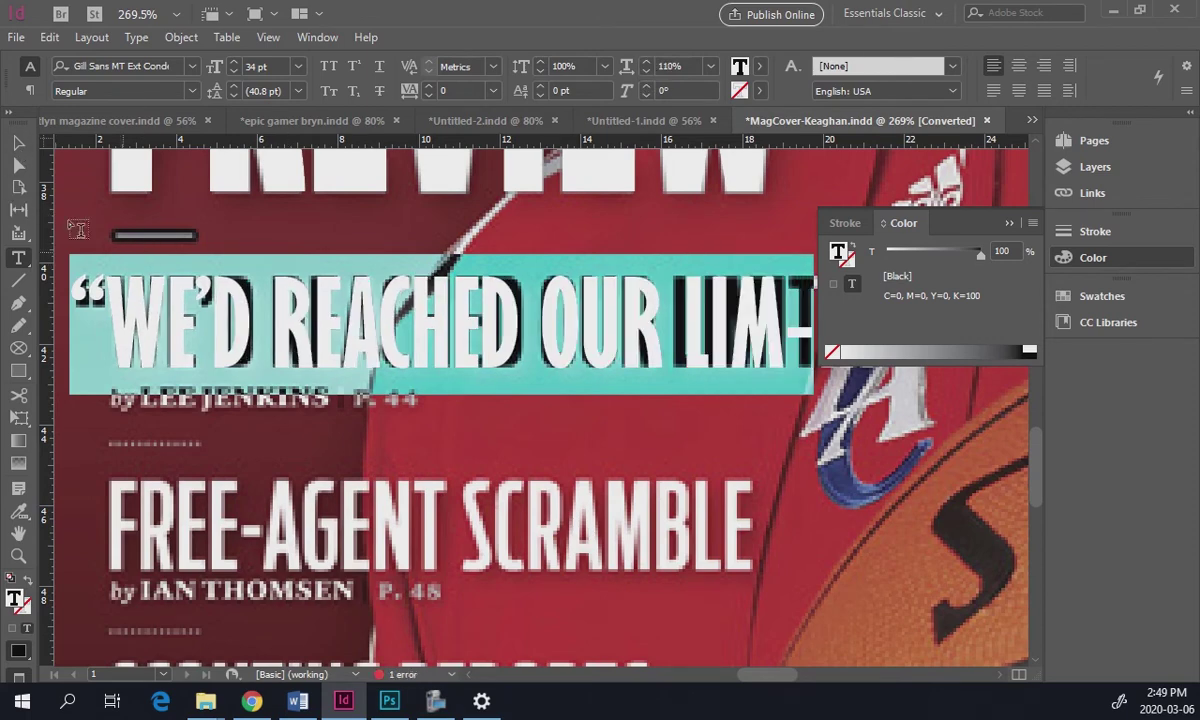
- Extend the headline frame's right edge so it is about 21p8.7 wide and fits the whole line
click(18, 143)
scroll(497, 390, right, 3)
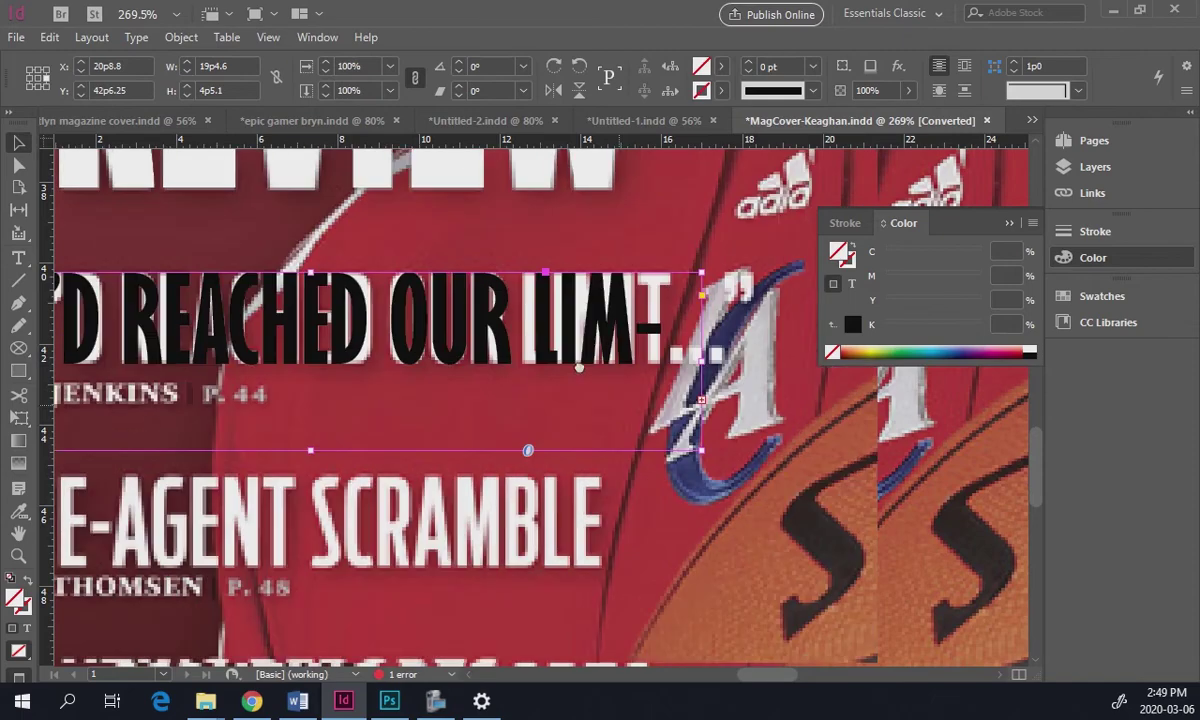
drag(699, 360, 798, 360)
scroll(400, 362, left, 2)
scroll(400, 362, left, 2)
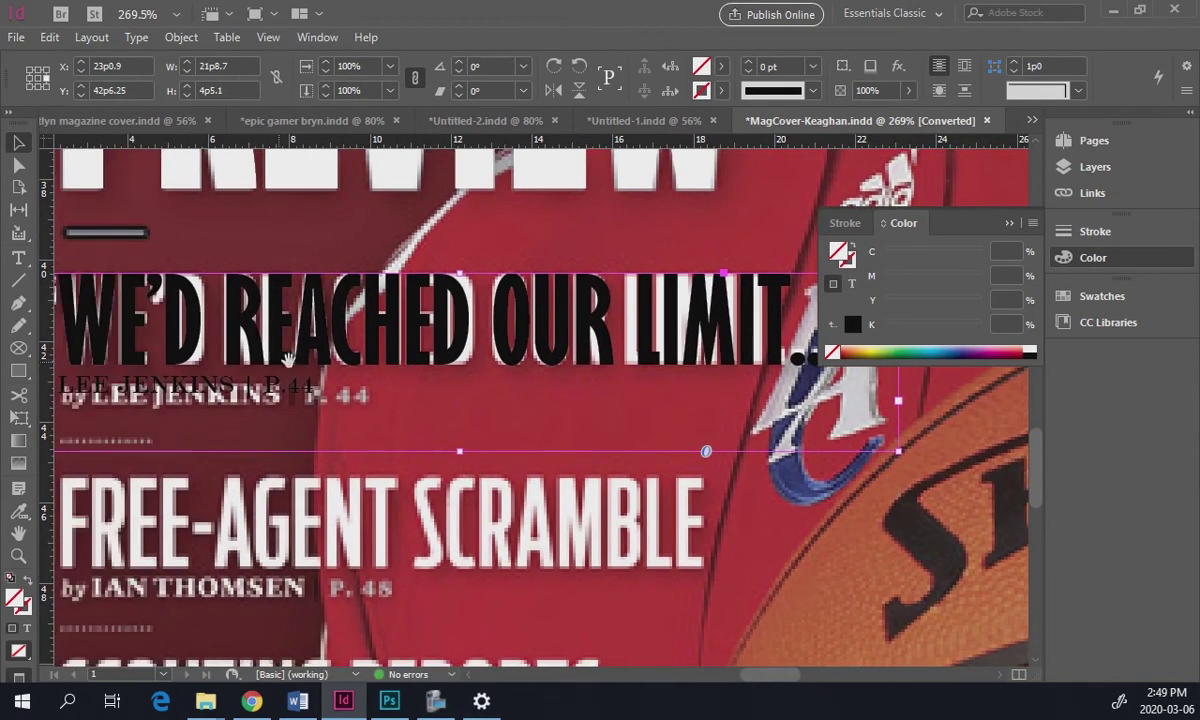
- Tighten the kerning between the letters of LIMIT to match the original lettering, with -20 before the final T
scroll(620, 345, right, 3)
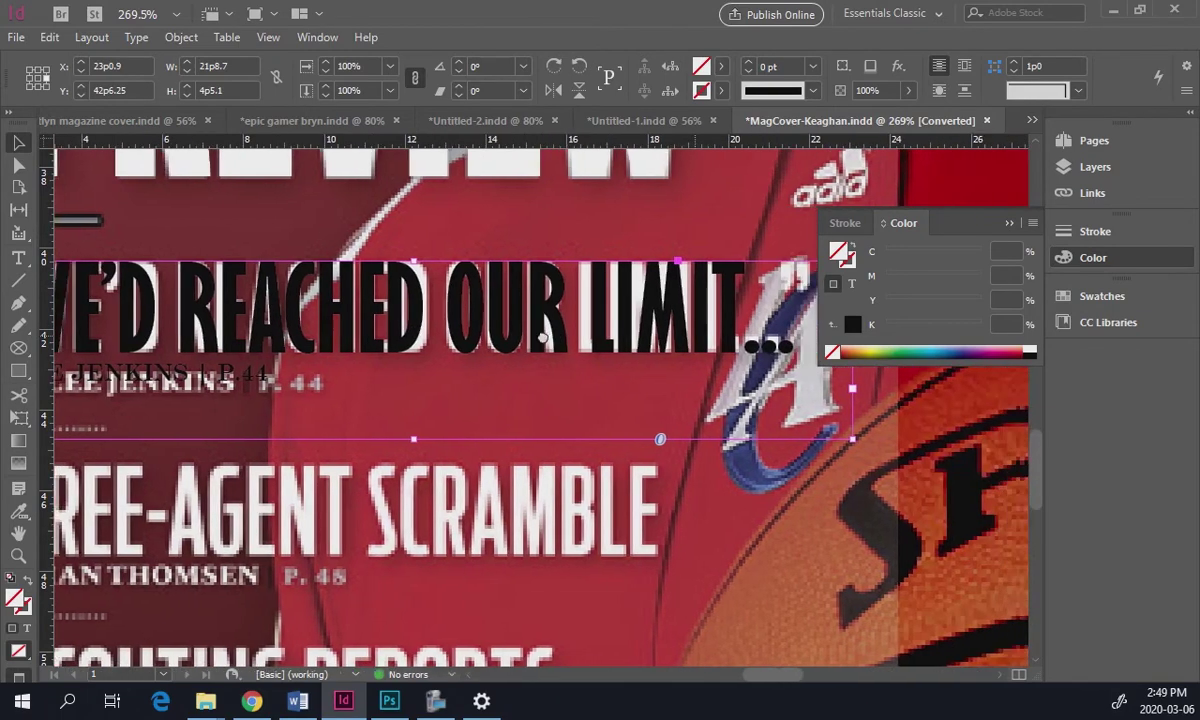
double_click(545, 300)
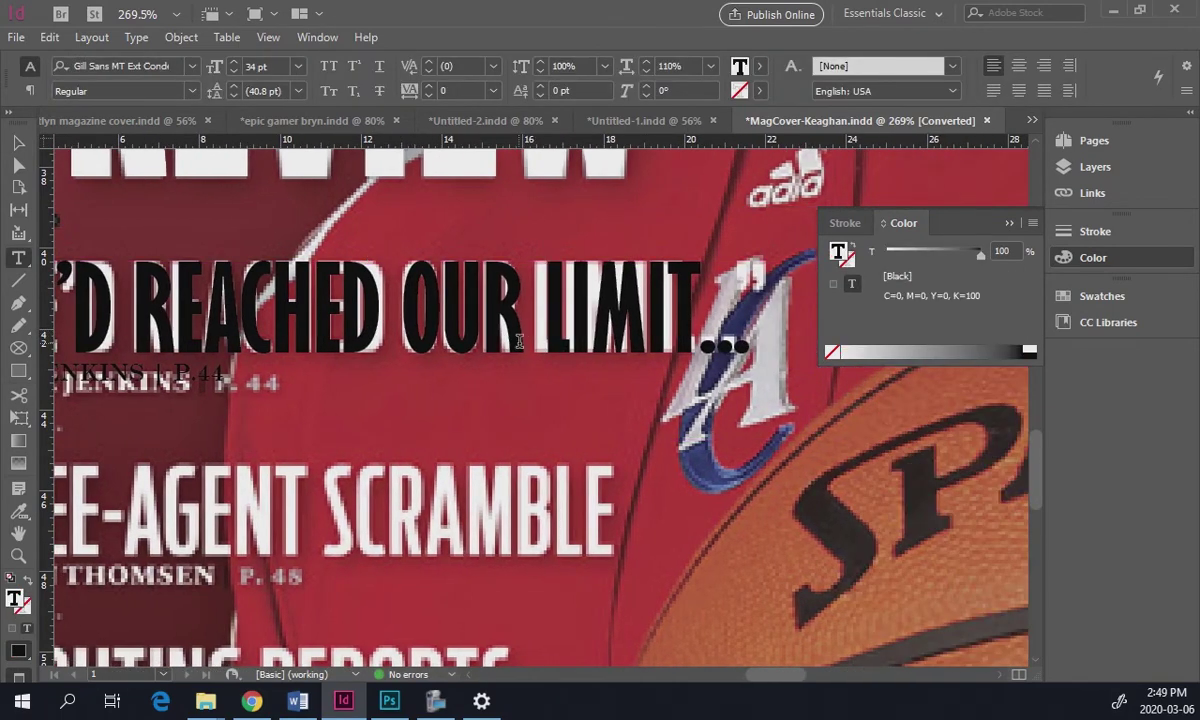
key(alt+Left)
key(alt+Left)
key(alt+Left)
key(alt+Left)
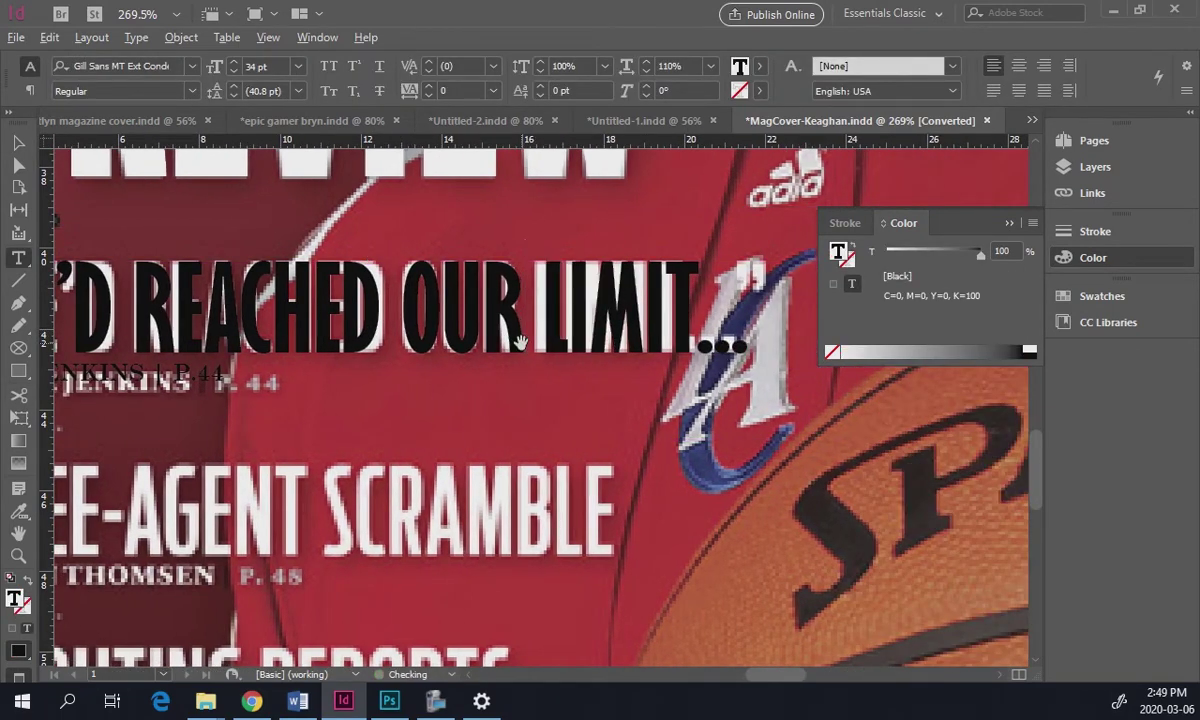
key(Right)
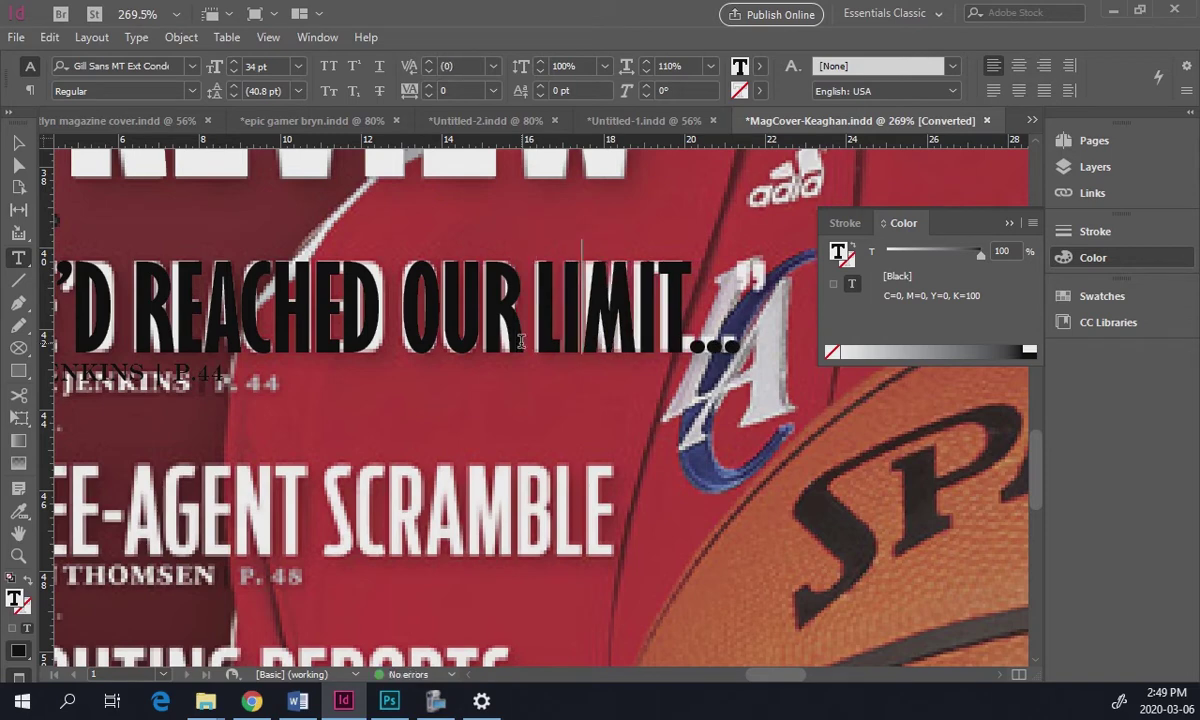
key(Right)
key(Right)
key(Right)
key(Right)
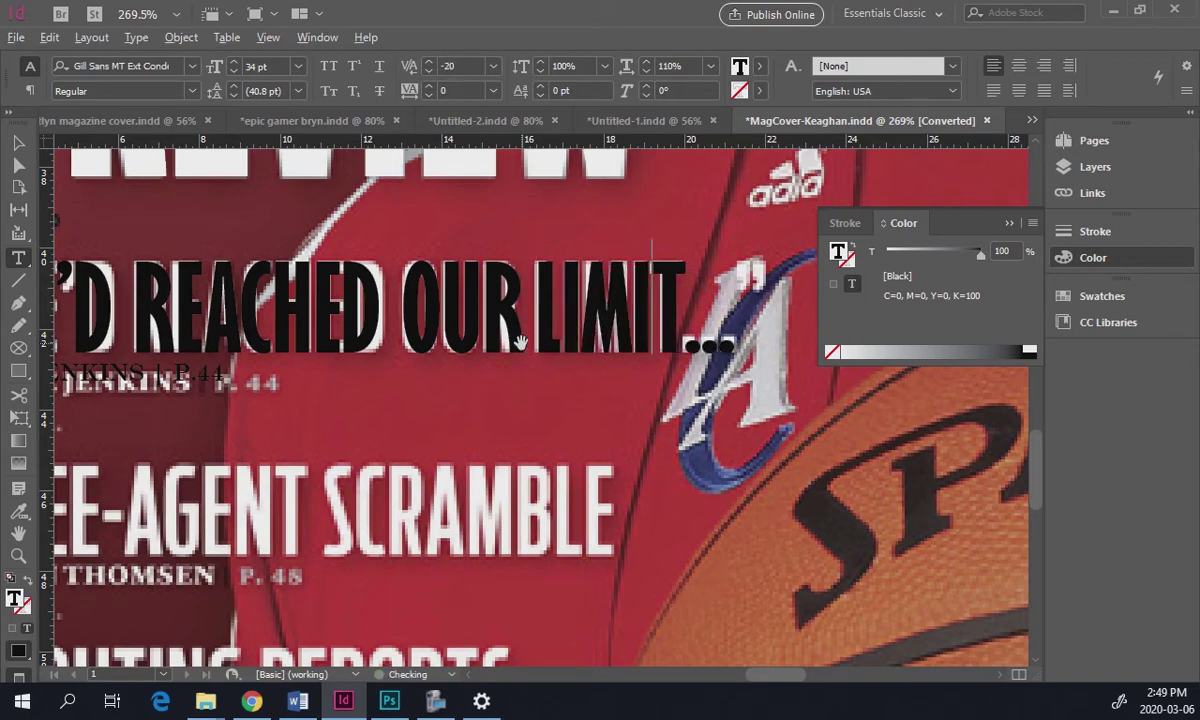
key(alt+Left)
key(Left)
key(Left)
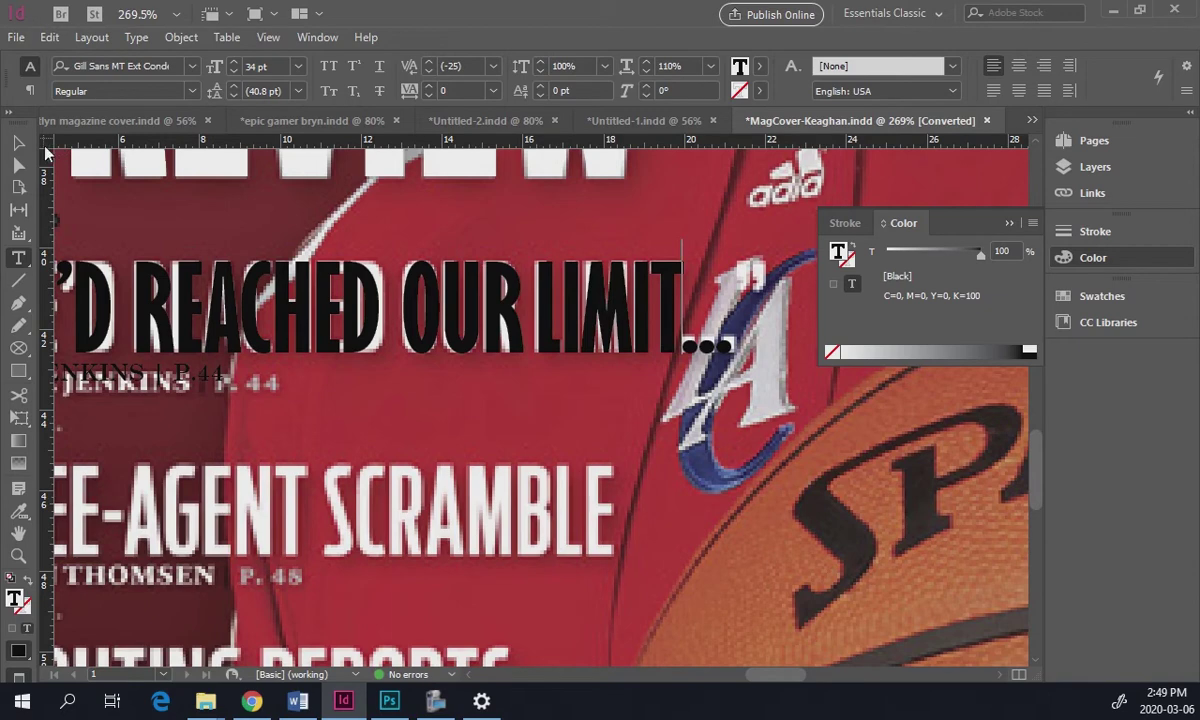
- Remove the letters "CHED O" from REACHED OUR in the headline
drag(240, 300, 442, 300)
key(BackSpace)
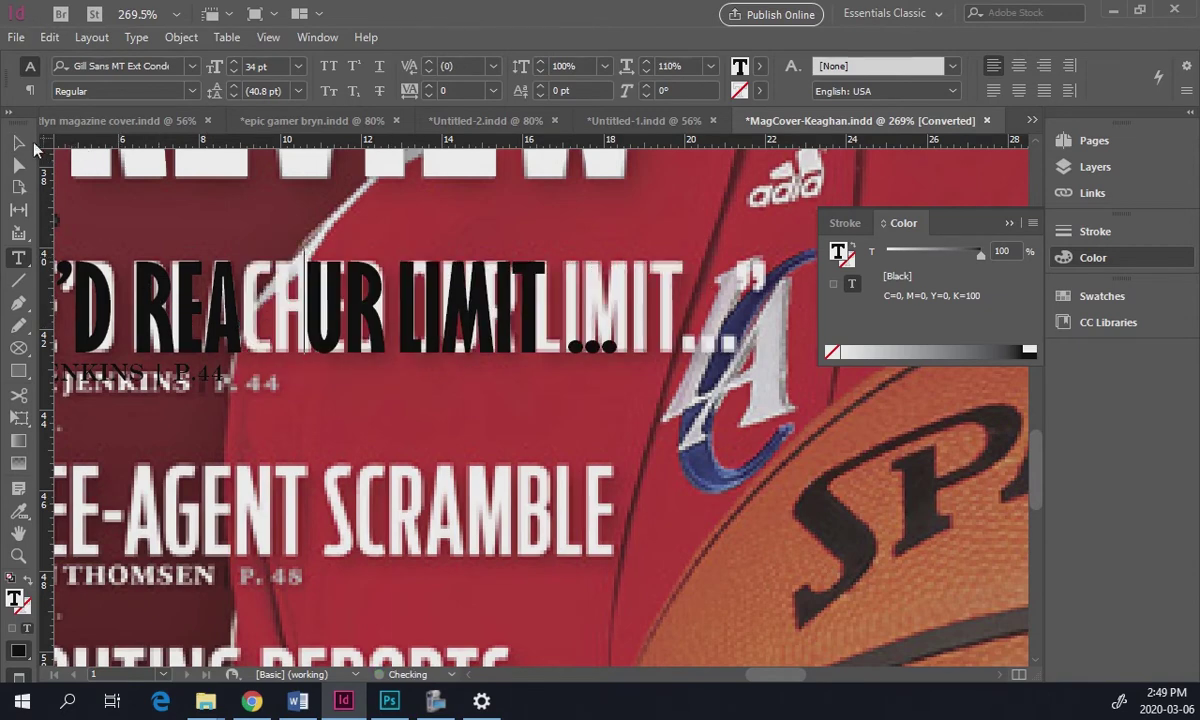
click(19, 143)
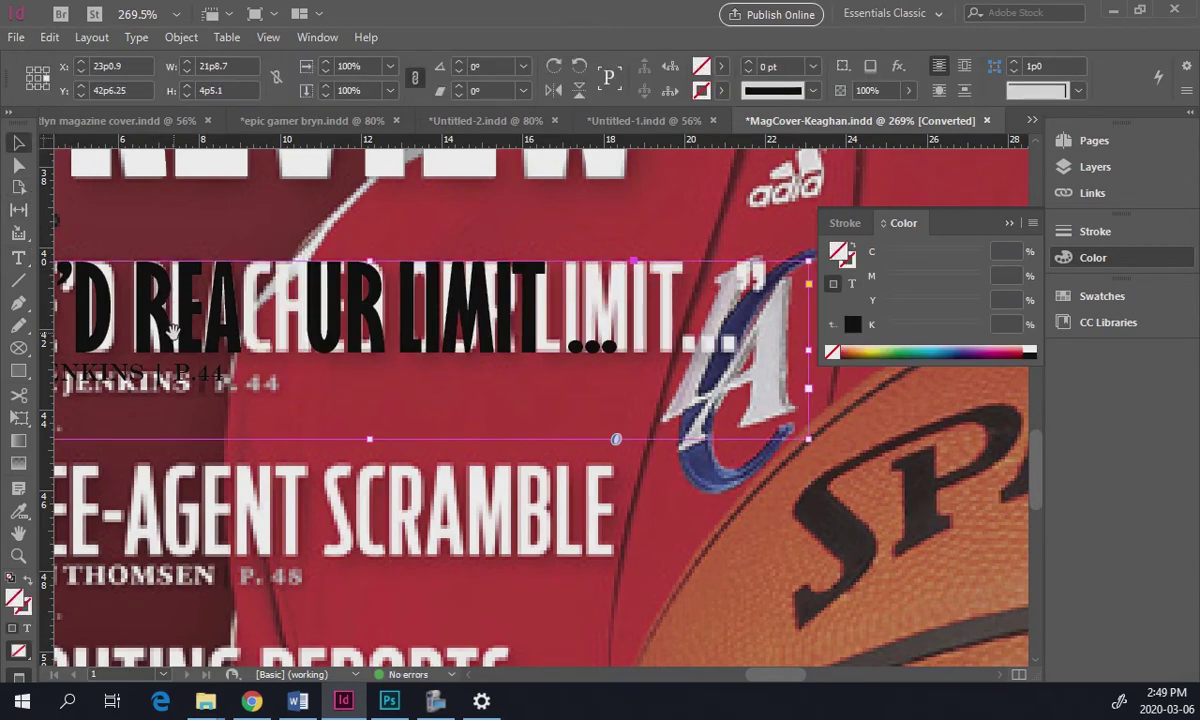
- Set the leading of the byline under the headline to 11 pt and indent it to line up with the original byline
scroll(170, 330, left, 5)
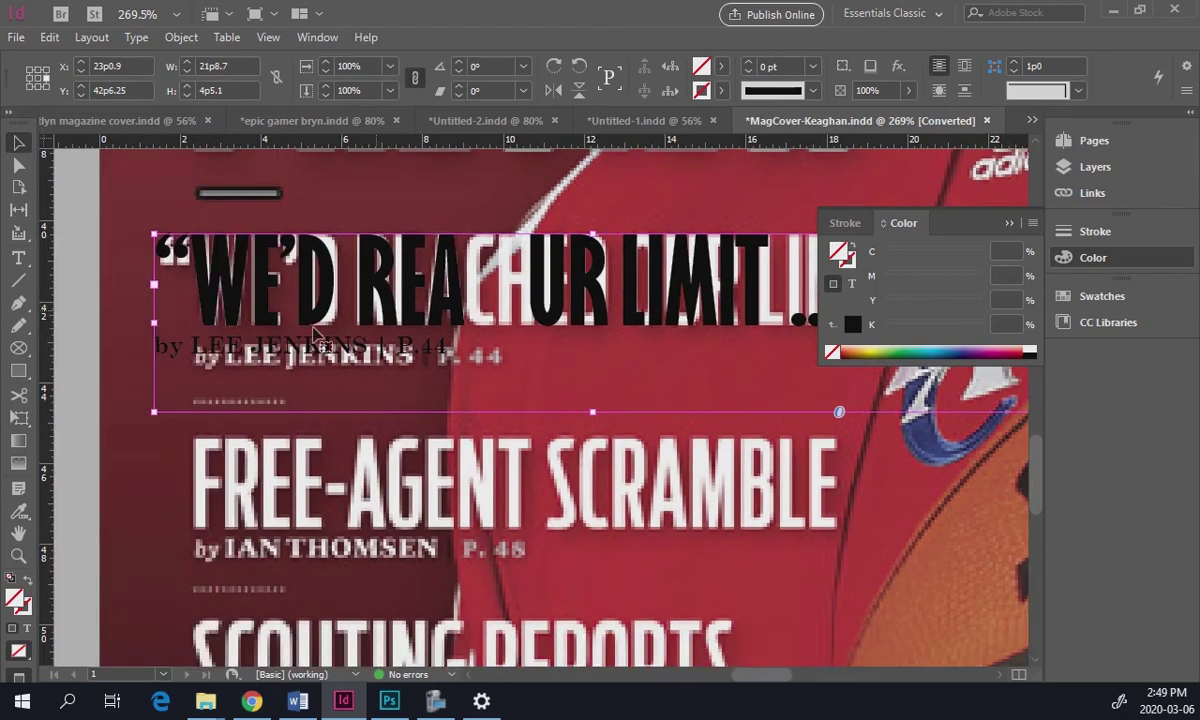
triple_click(250, 345)
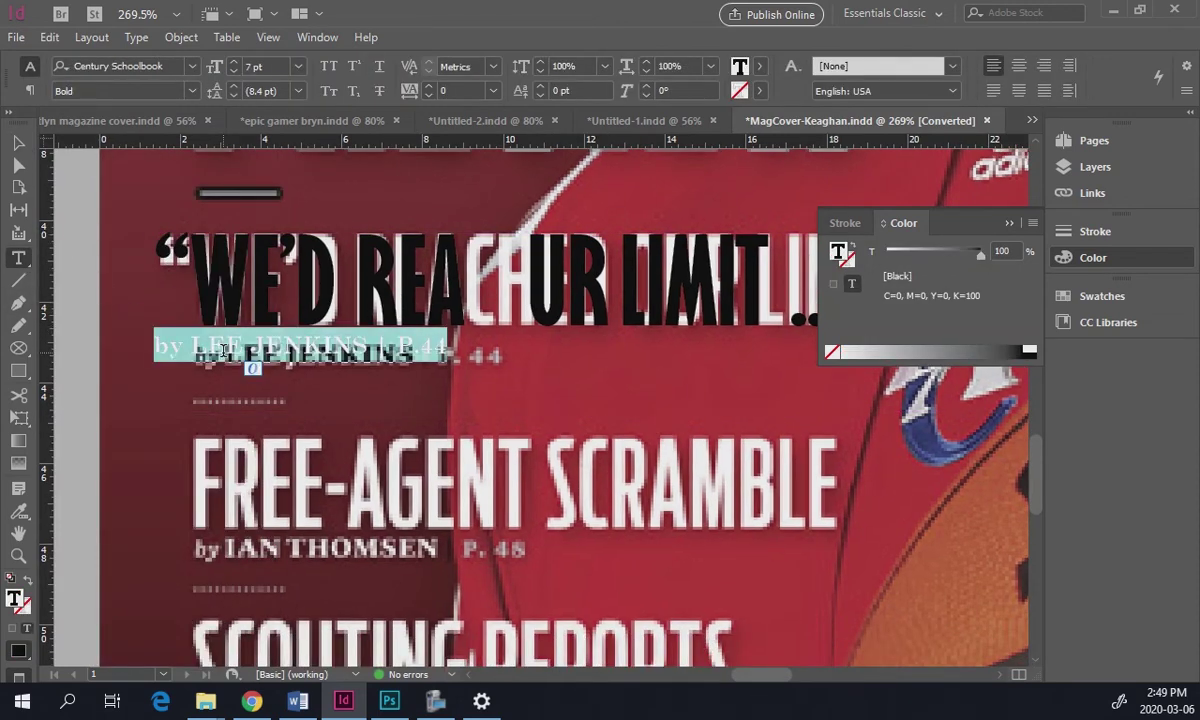
click(233, 86)
click(233, 86)
click(233, 86)
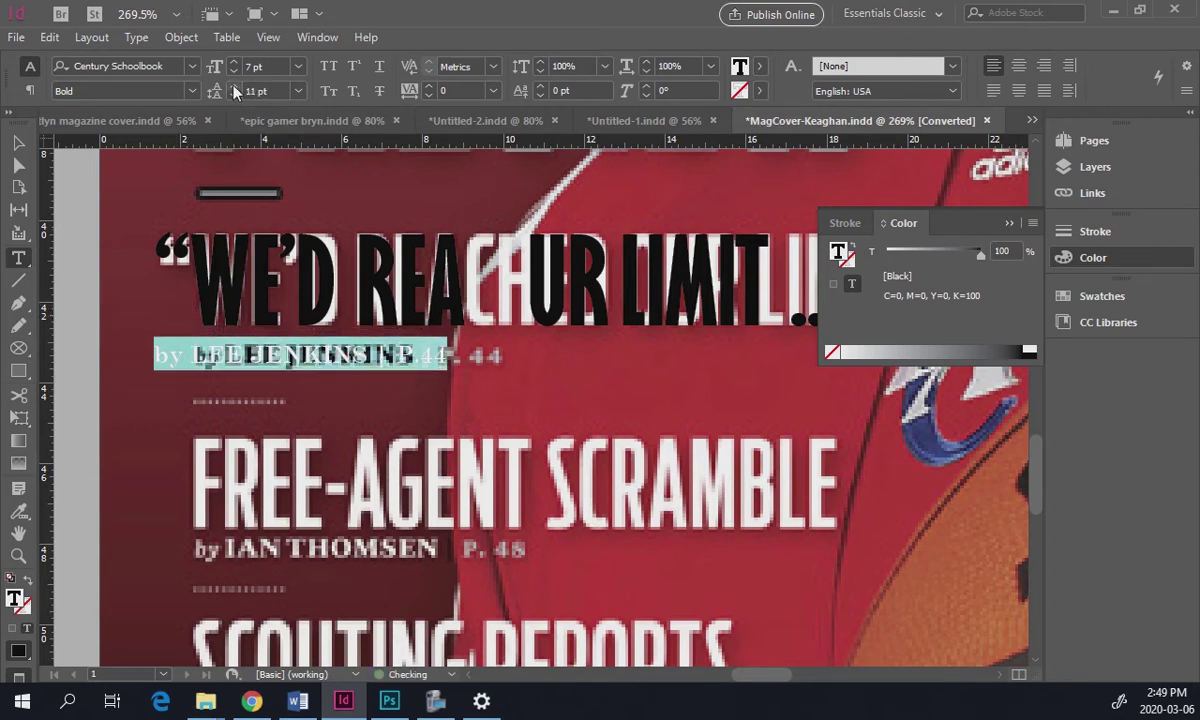
click(158, 354)
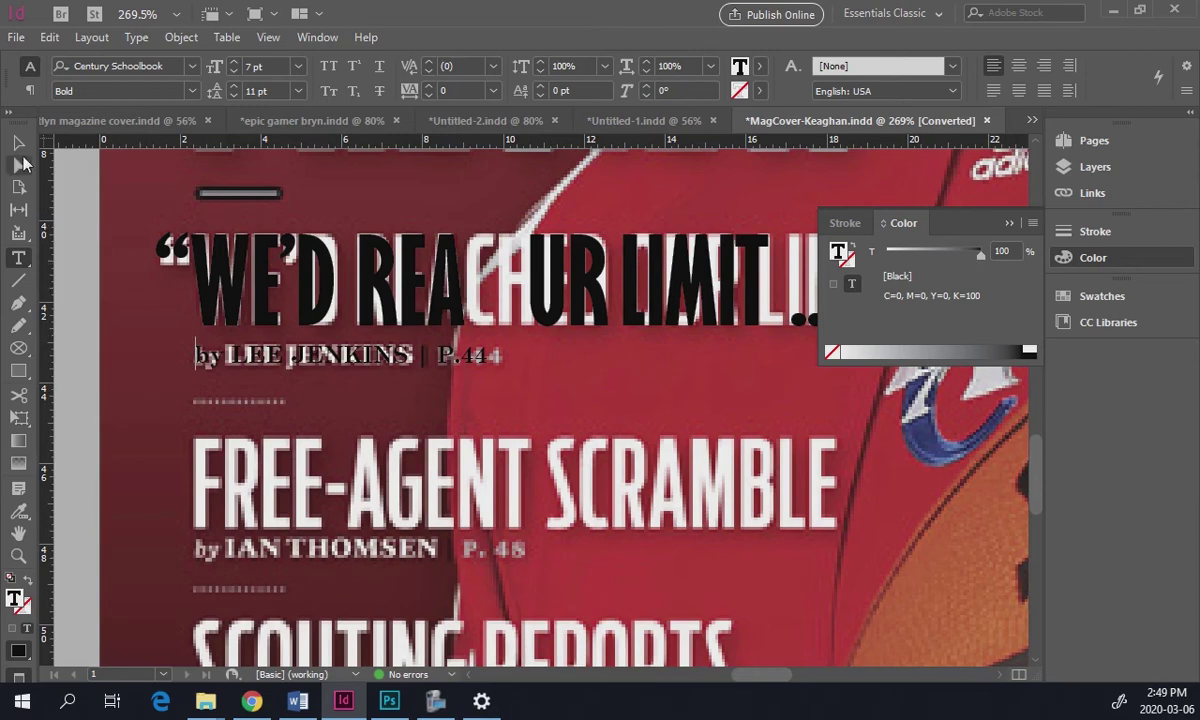
key(Escape)
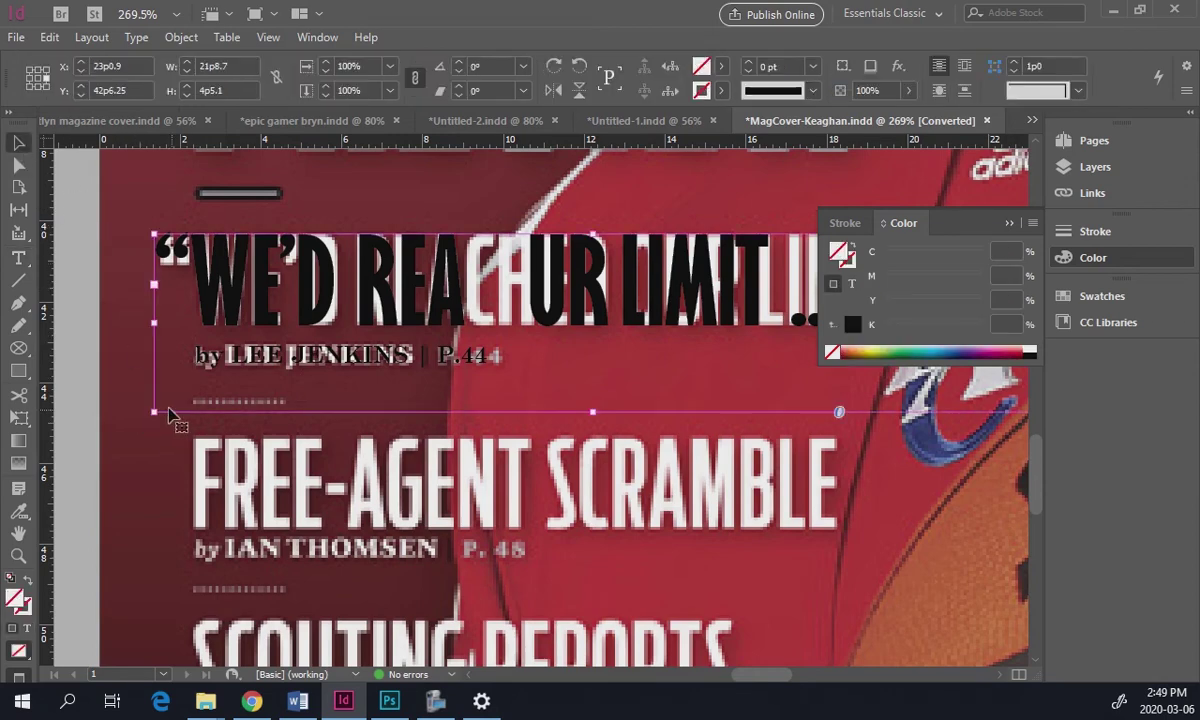
- Colour all the text in the headline and byline frame with the [Paper] swatch
click(70, 305)
click(290, 300)
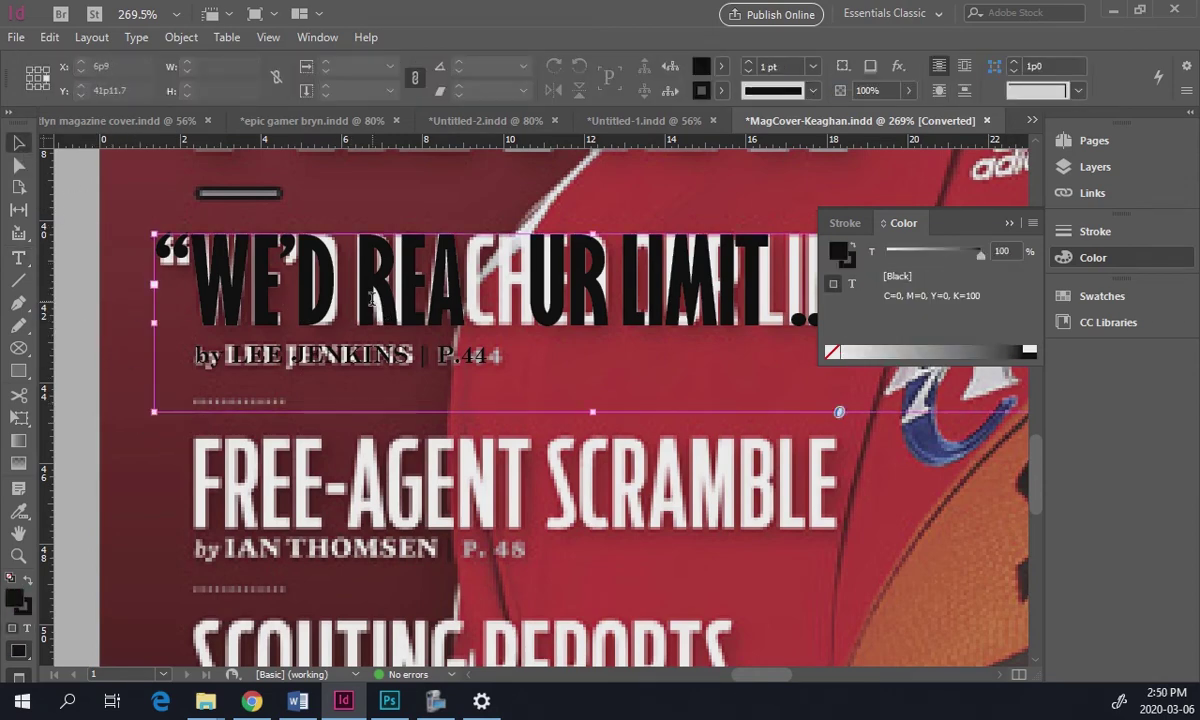
double_click(357, 300)
key(ctrl+a)
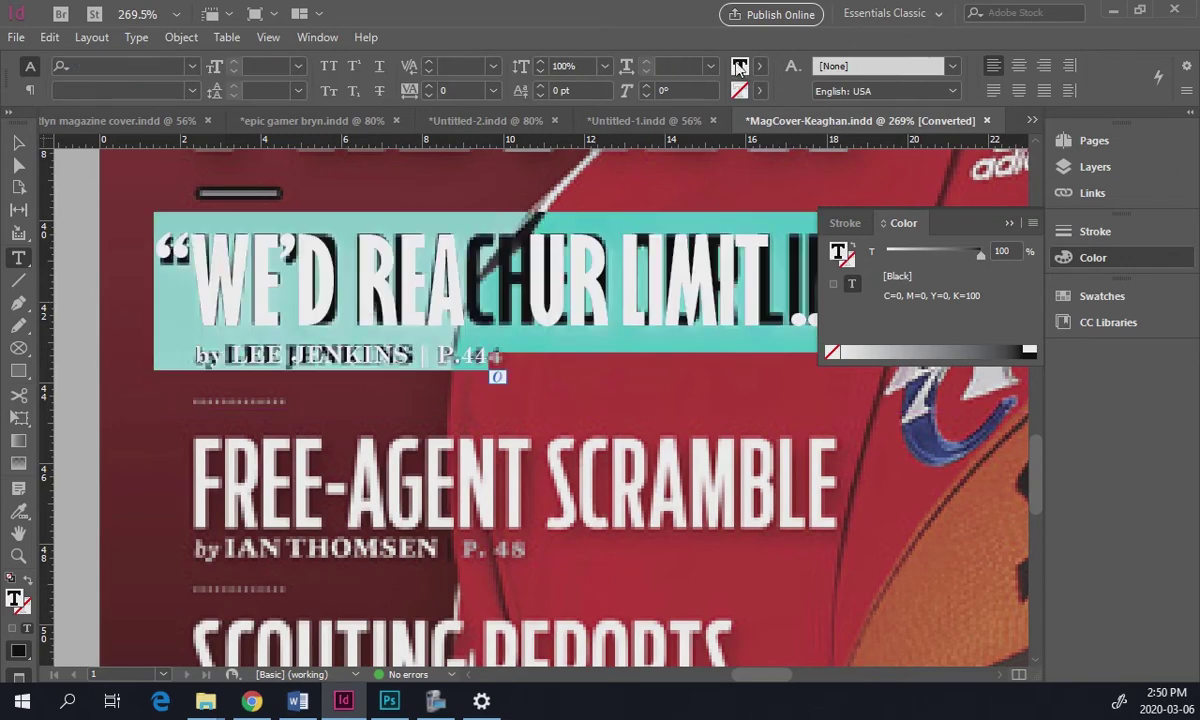
double_click(742, 66)
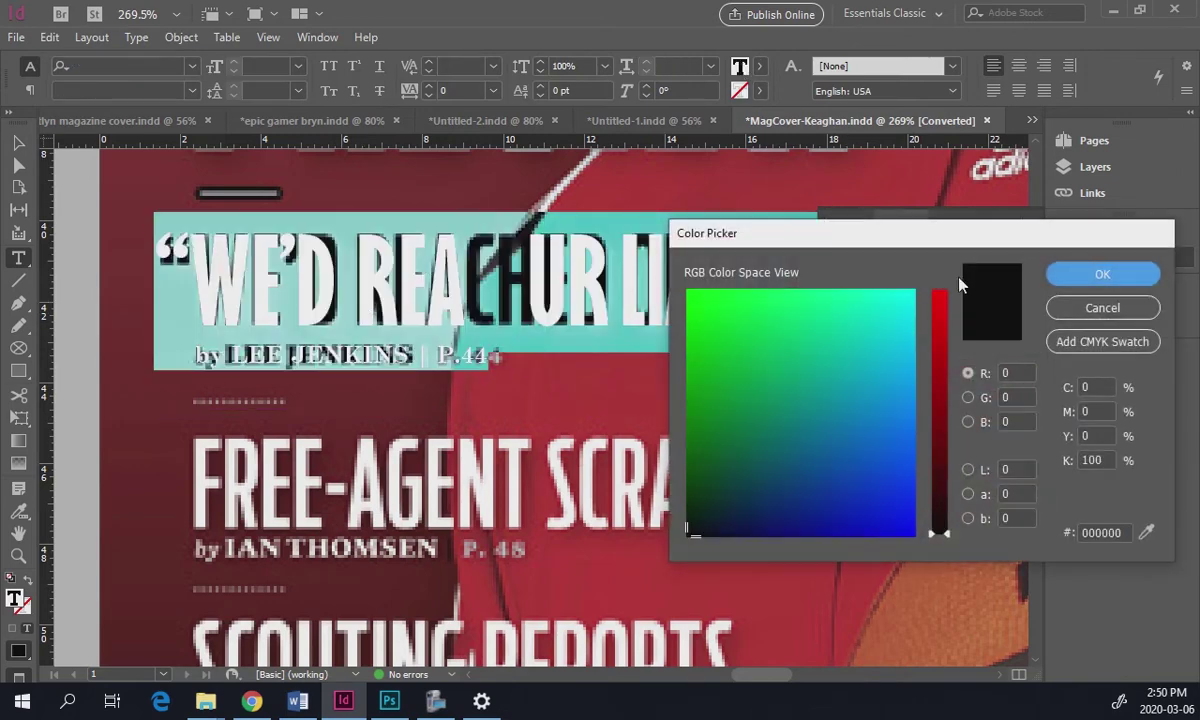
click(1095, 307)
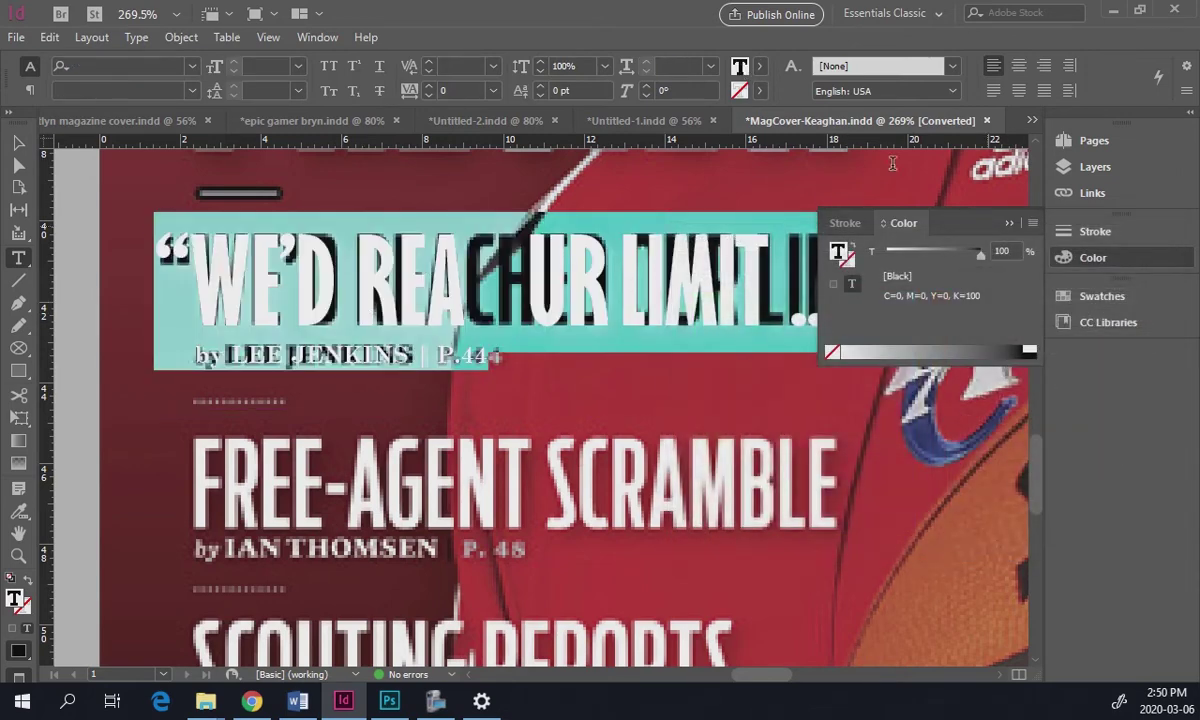
click(757, 67)
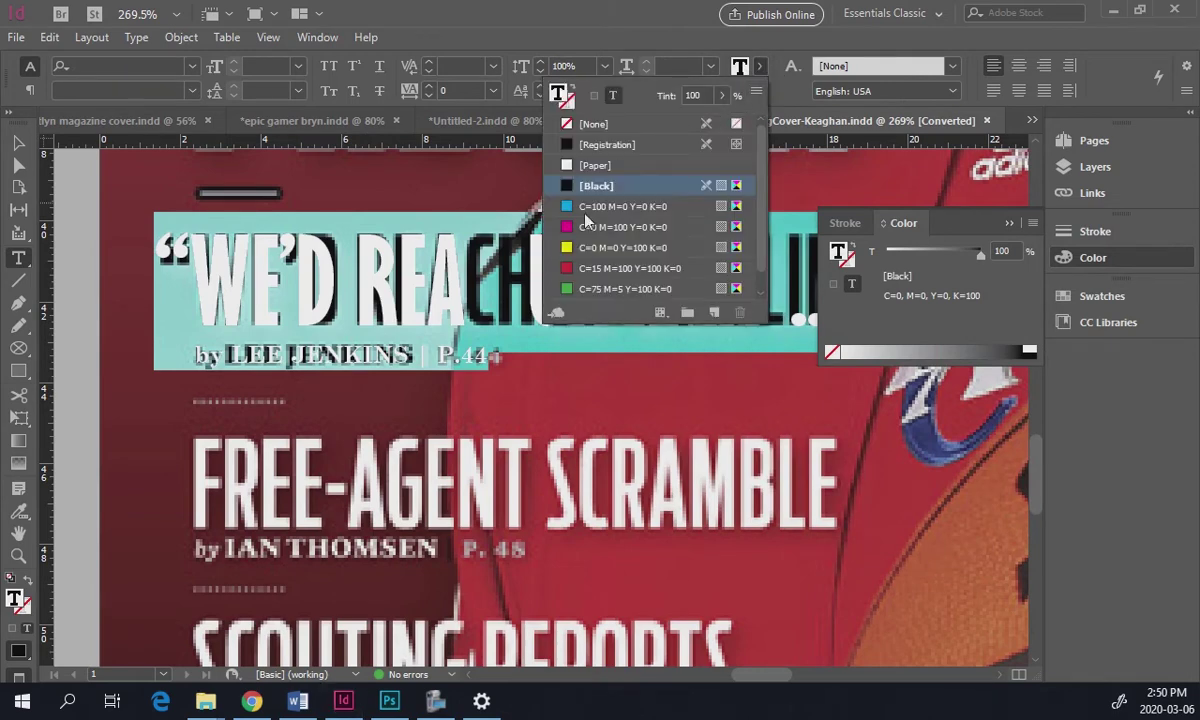
click(568, 167)
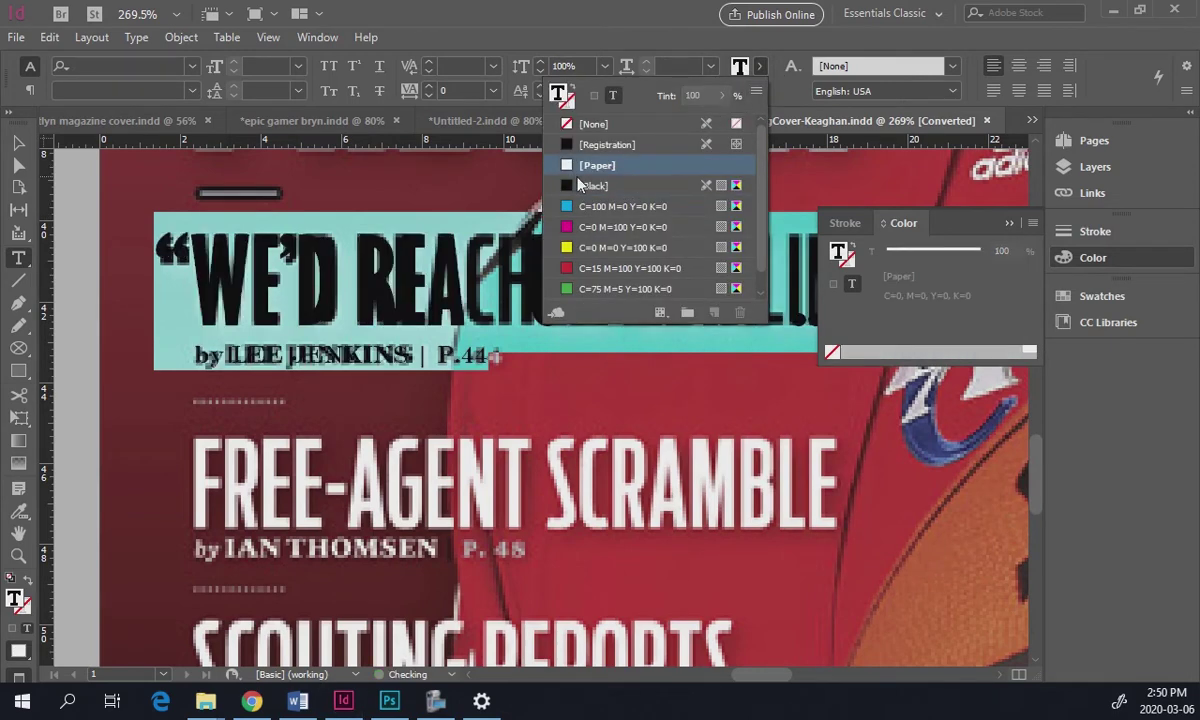
click(89, 230)
click(19, 143)
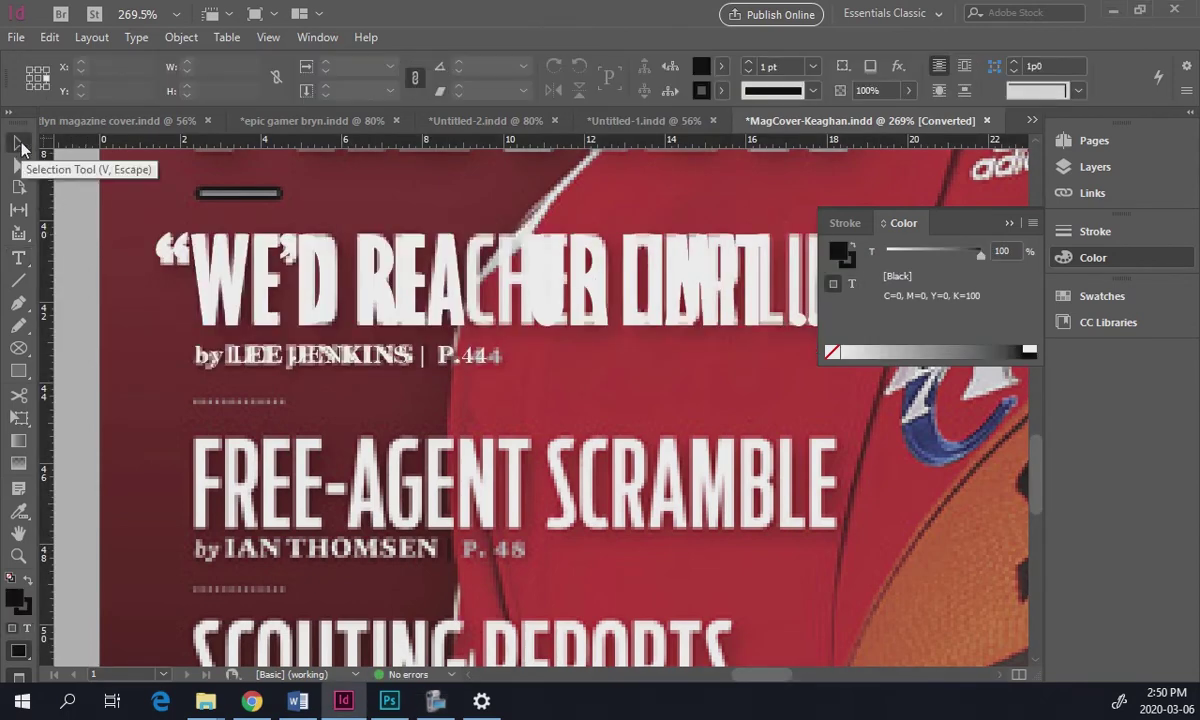
- Place a duplicate of the headline frame on the basketball and delete that duplicate
key(ctrl+0)
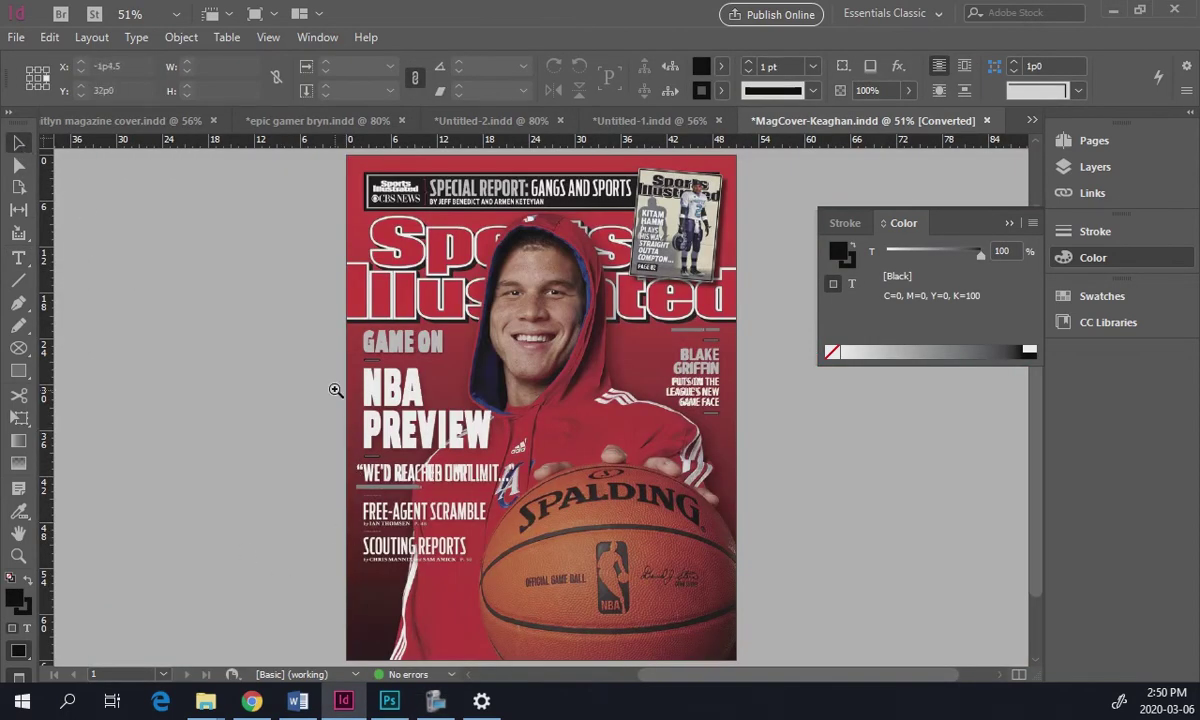
drag(318, 412, 562, 606)
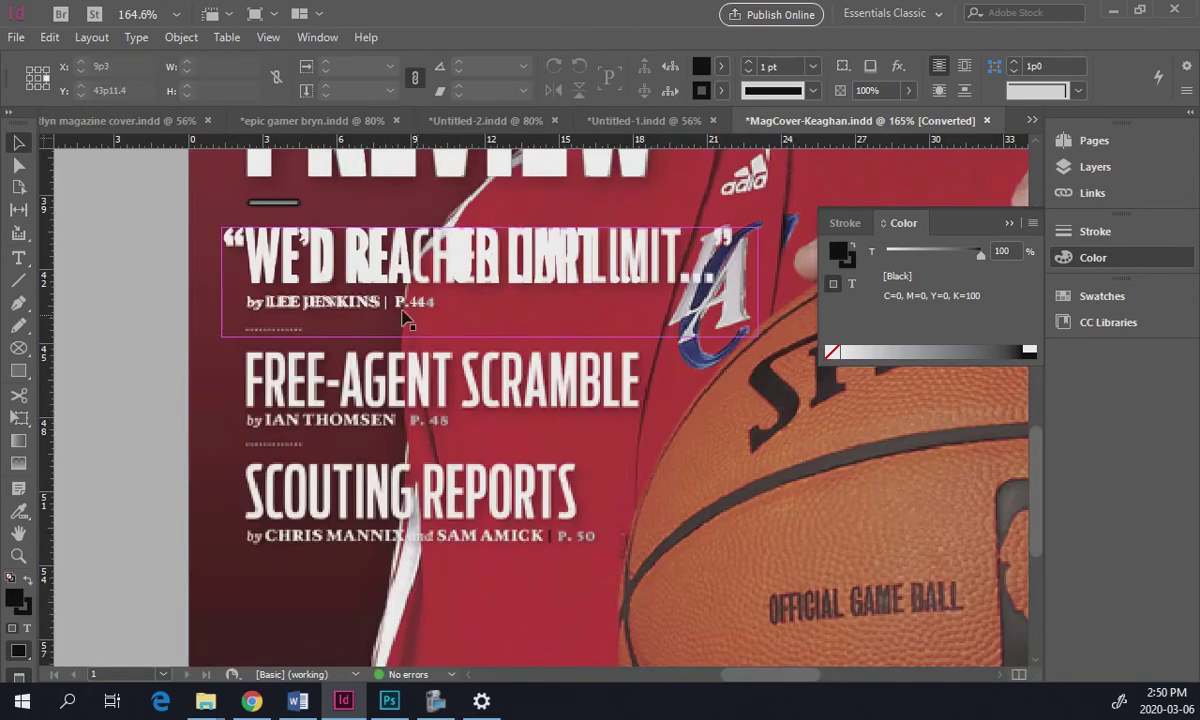
click(258, 238)
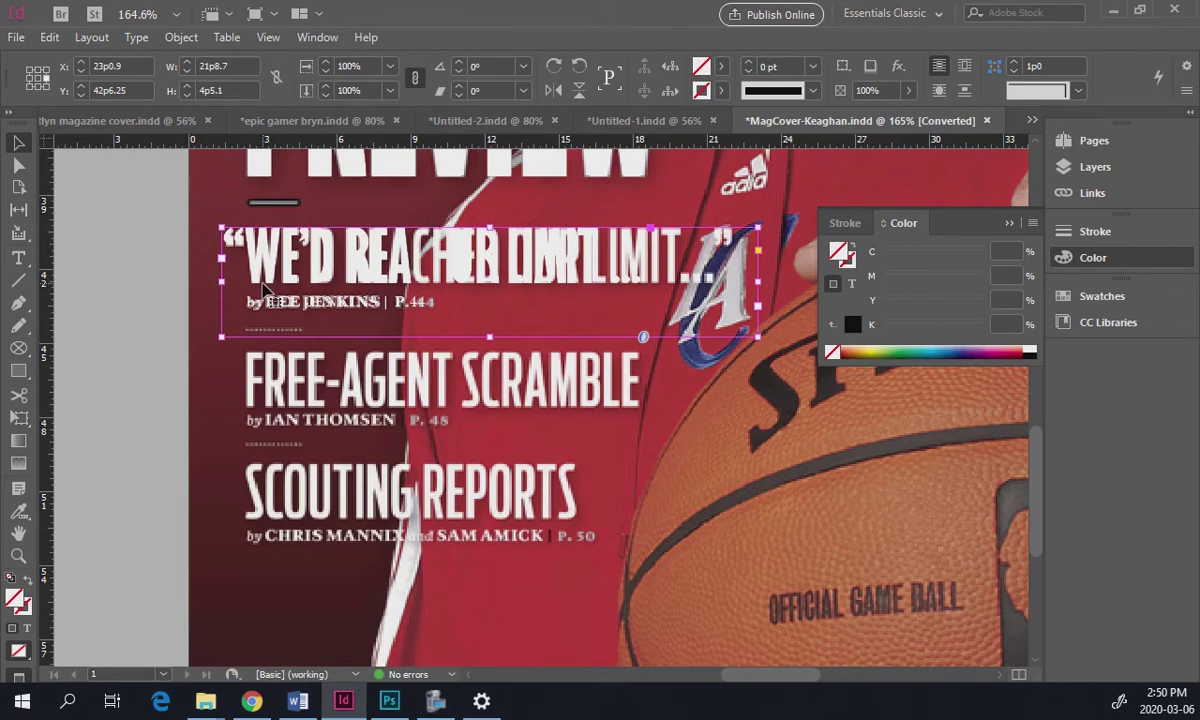
drag(265, 290, 622, 480)
key(space)
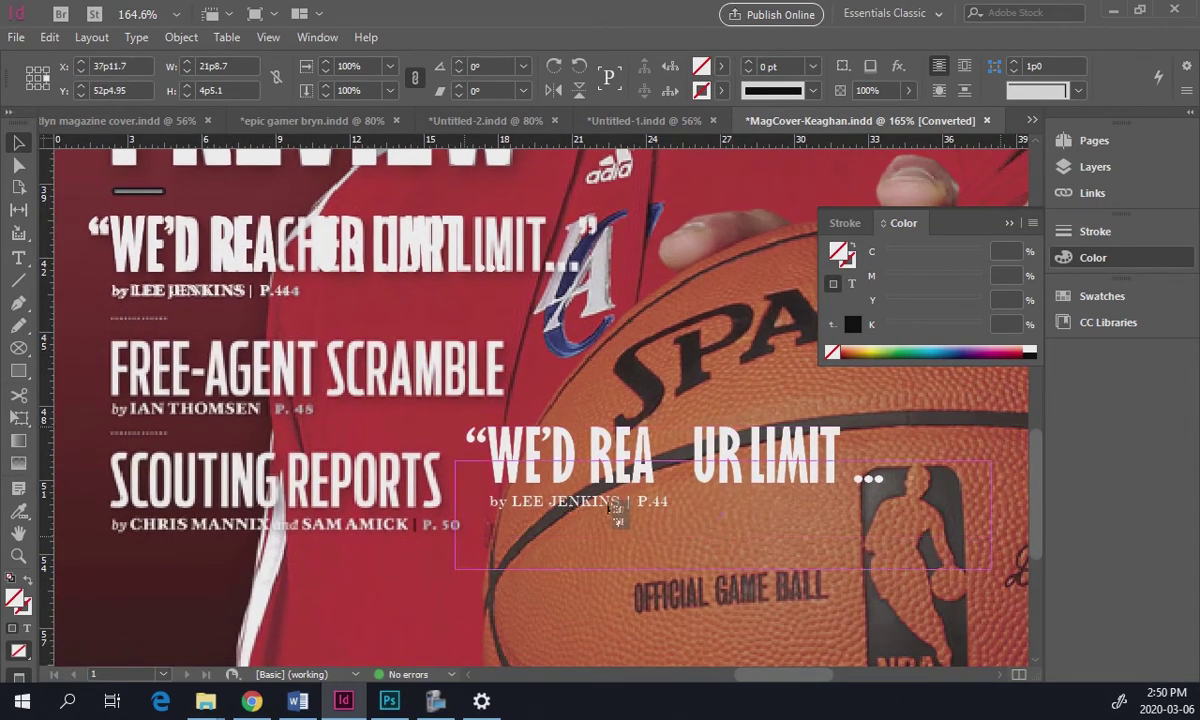
drag(590, 446, 578, 485)
click(390, 250)
mouse_move(390, 250)
mouse_down()
mouse_move(405, 294)
mouse_move(412, 254)
mouse_up()
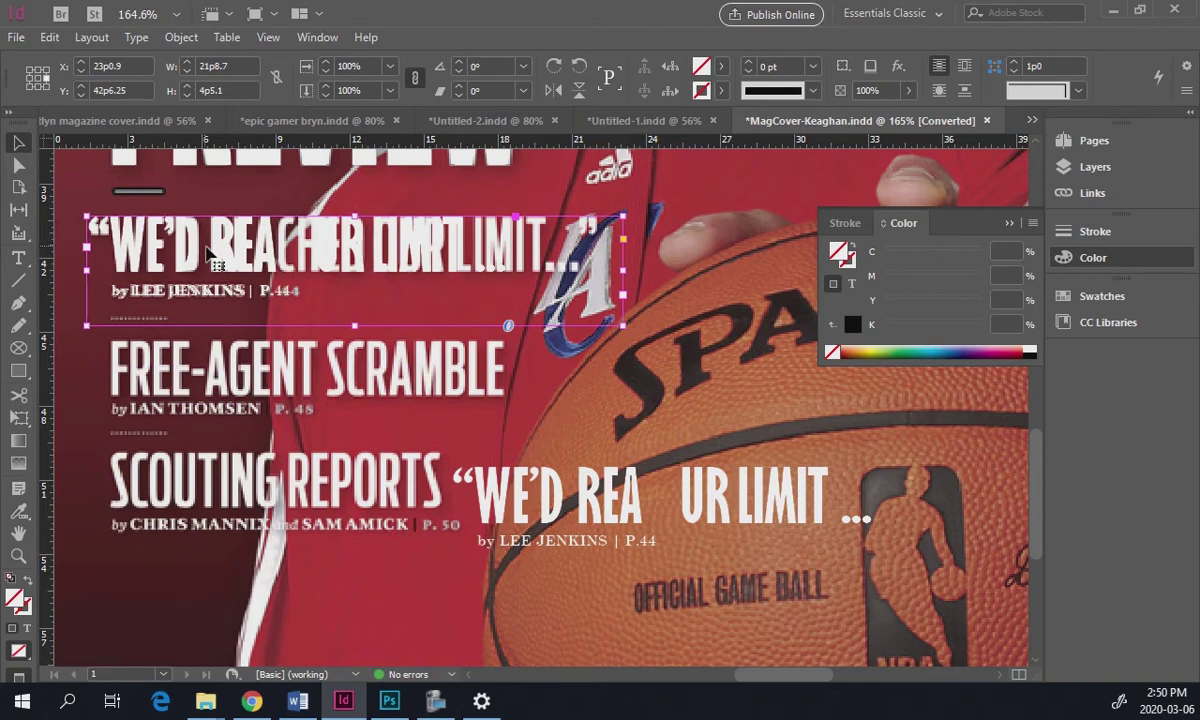
click(620, 525)
key(Delete)
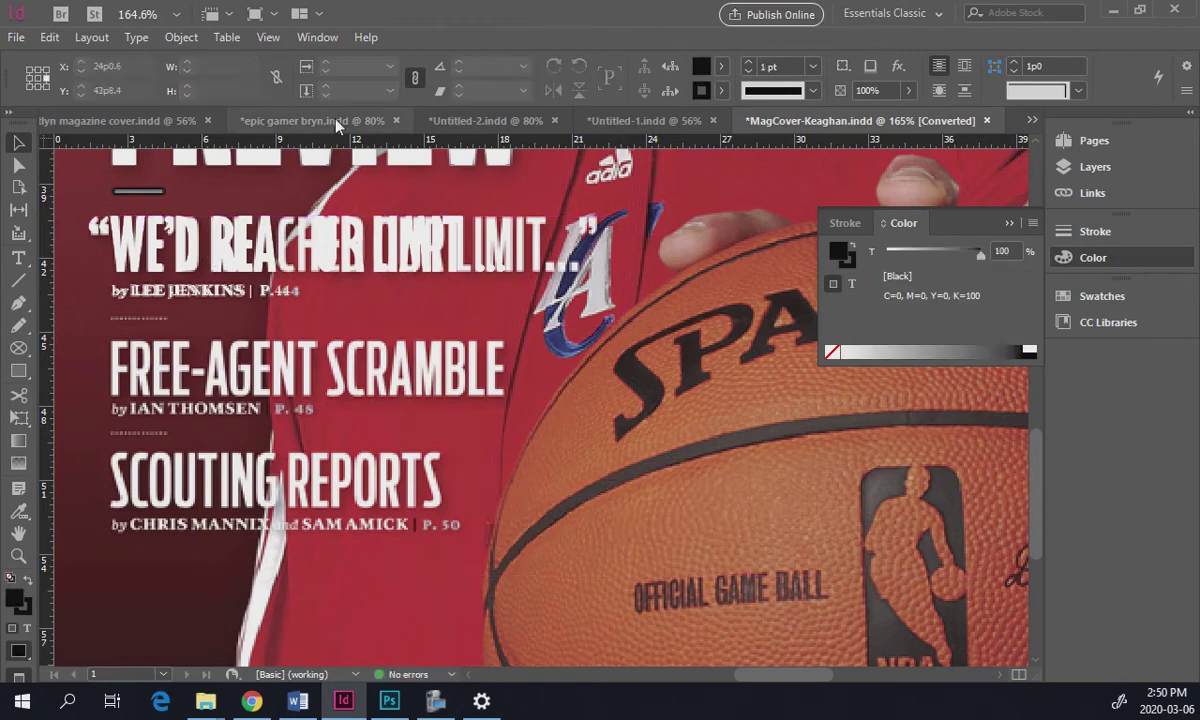
- Move the "WE'D REA…" headline frame onto the basketball and insert the missing letters so it reads "WE'D REACHE OUR LIMIT …"
drag(322, 254, 826, 549)
double_click(801, 548)
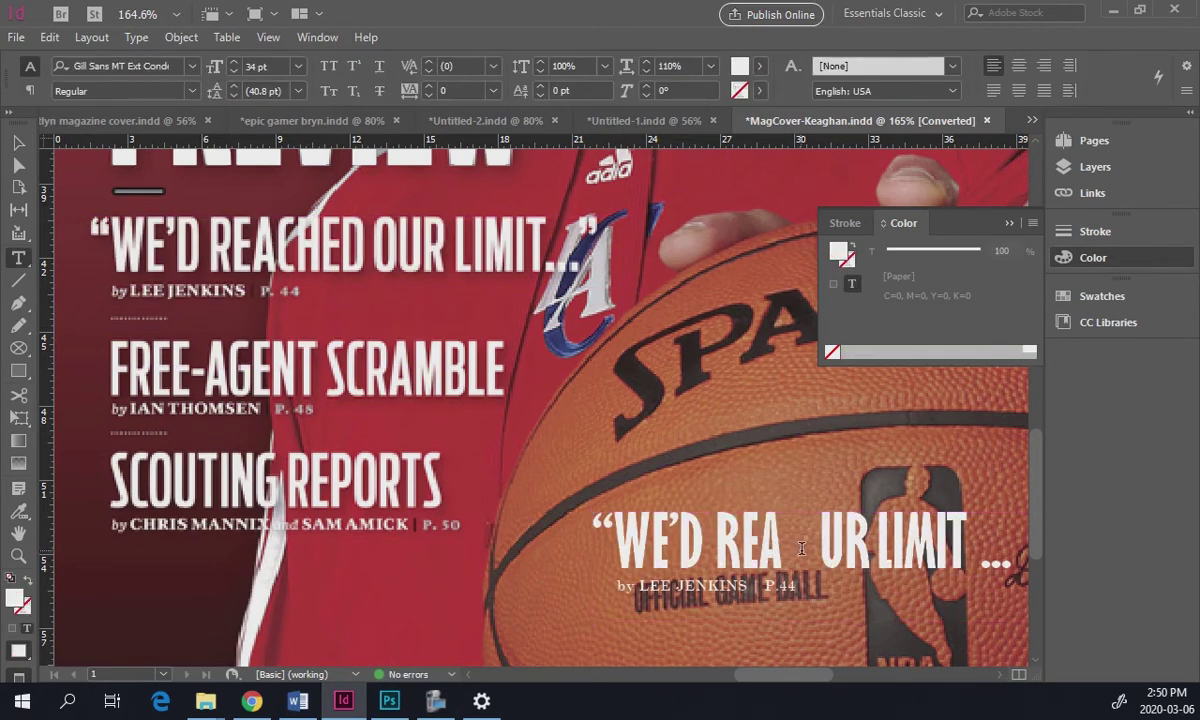
drag(822, 548, 771, 542)
text(CHE )
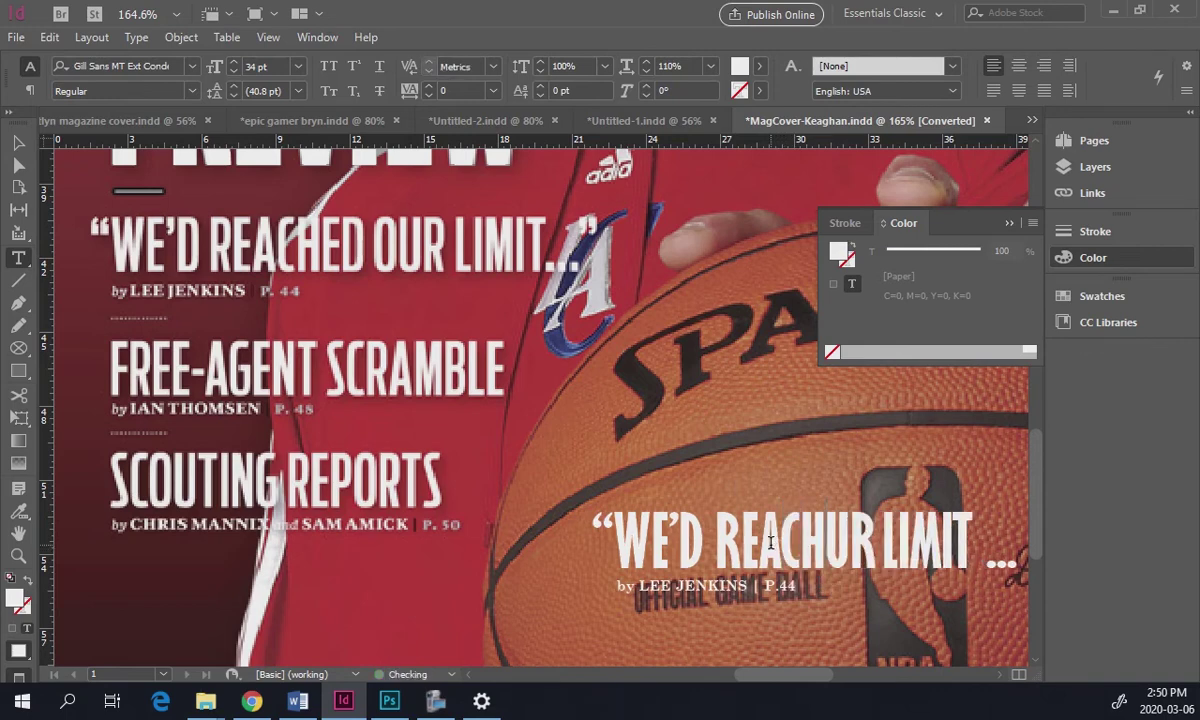
text(O)
- Place a duplicate of the headline frame on the basketball and replace its headline with "FREE-AGENT SCRAMBLE"
click(18, 142)
drag(870, 525, 724, 452)
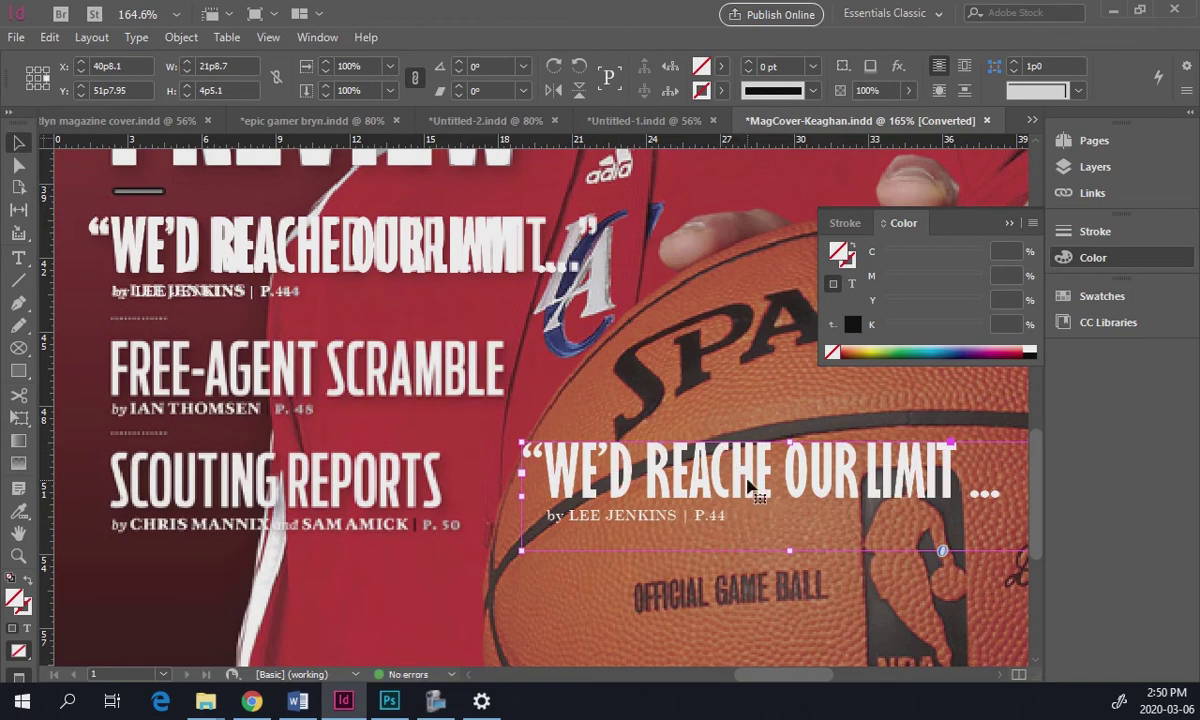
double_click(882, 462)
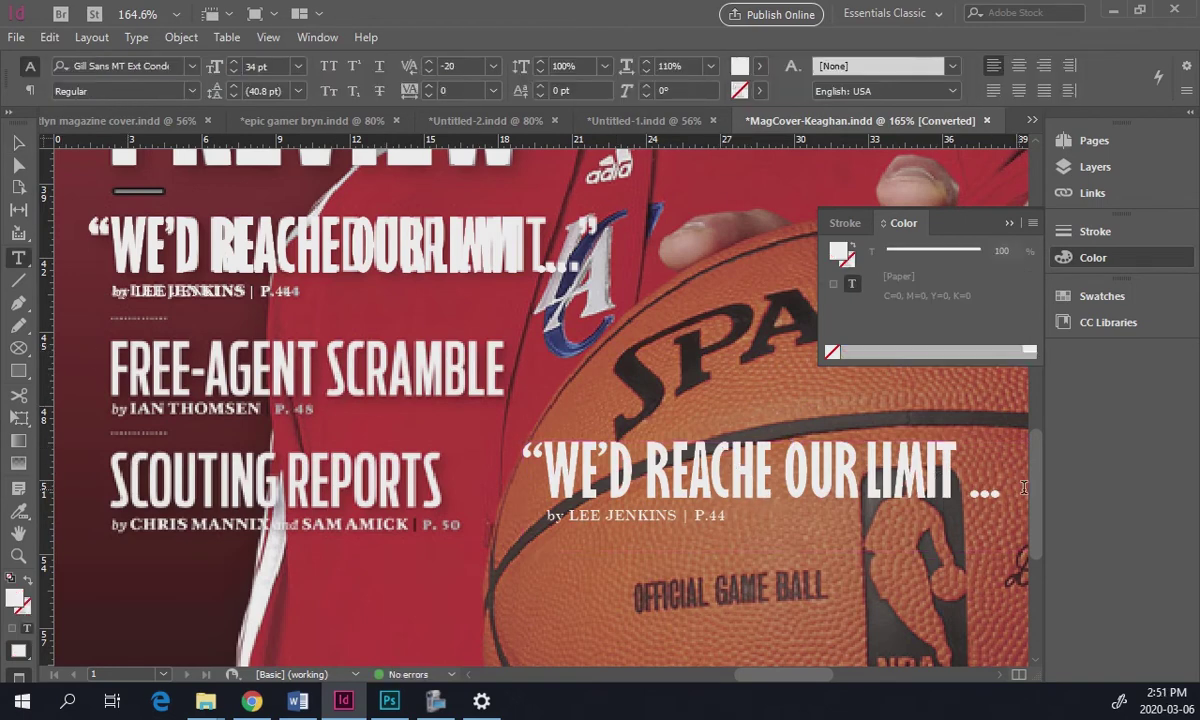
drag(998, 486, 556, 455)
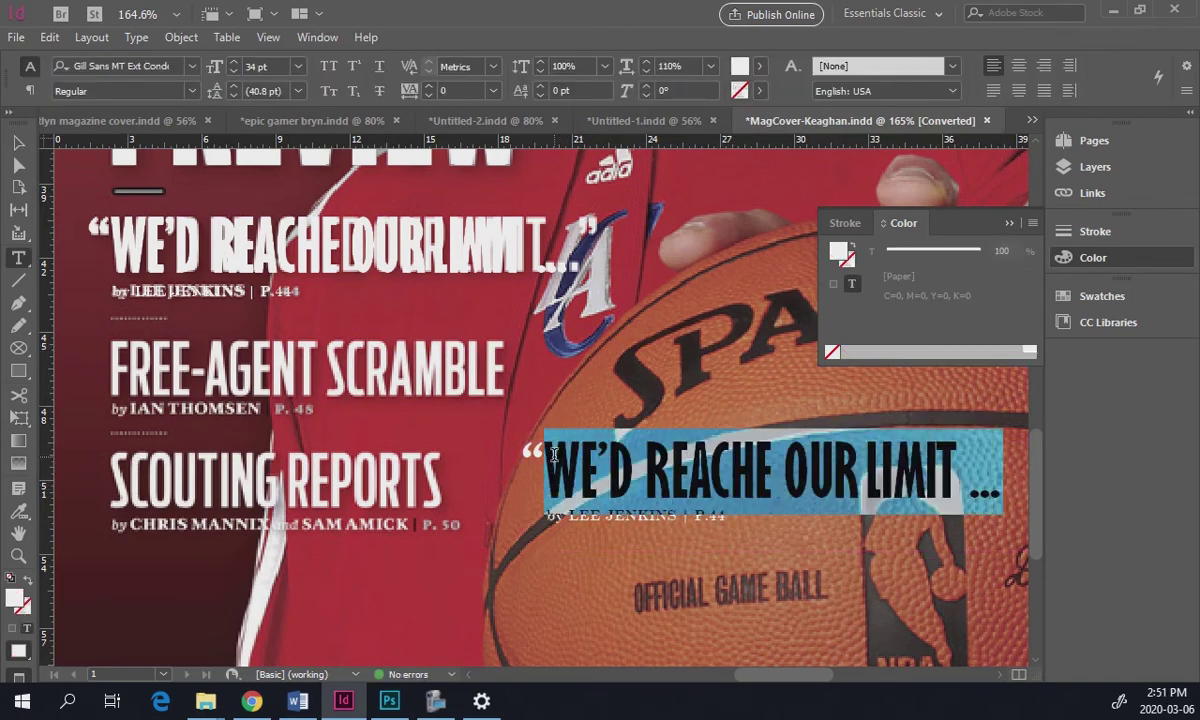
key(shift+Left)
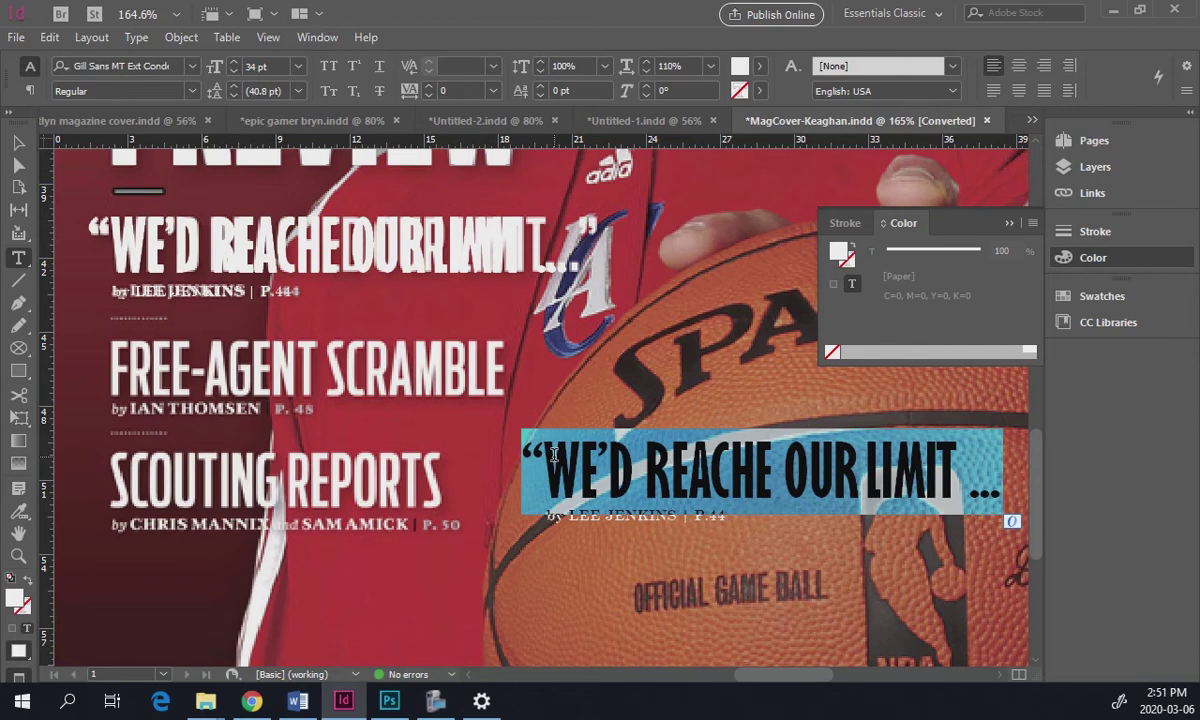
text(FREE-AGENT)
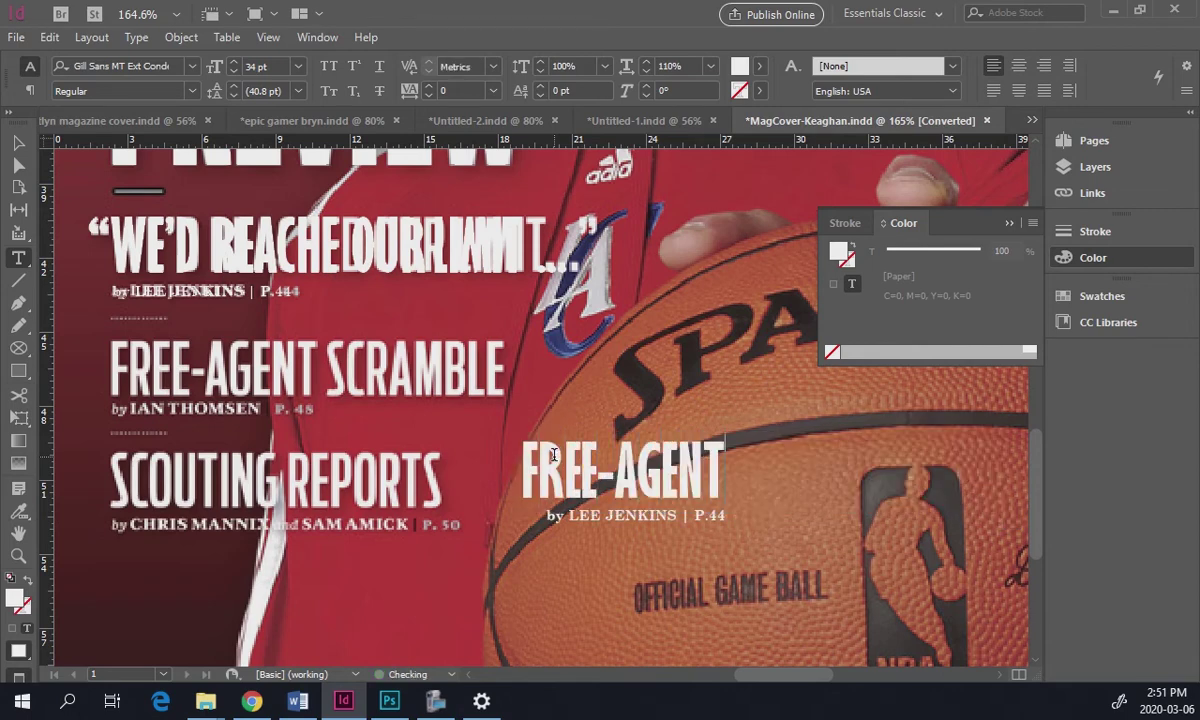
text( SCRAMBLE)
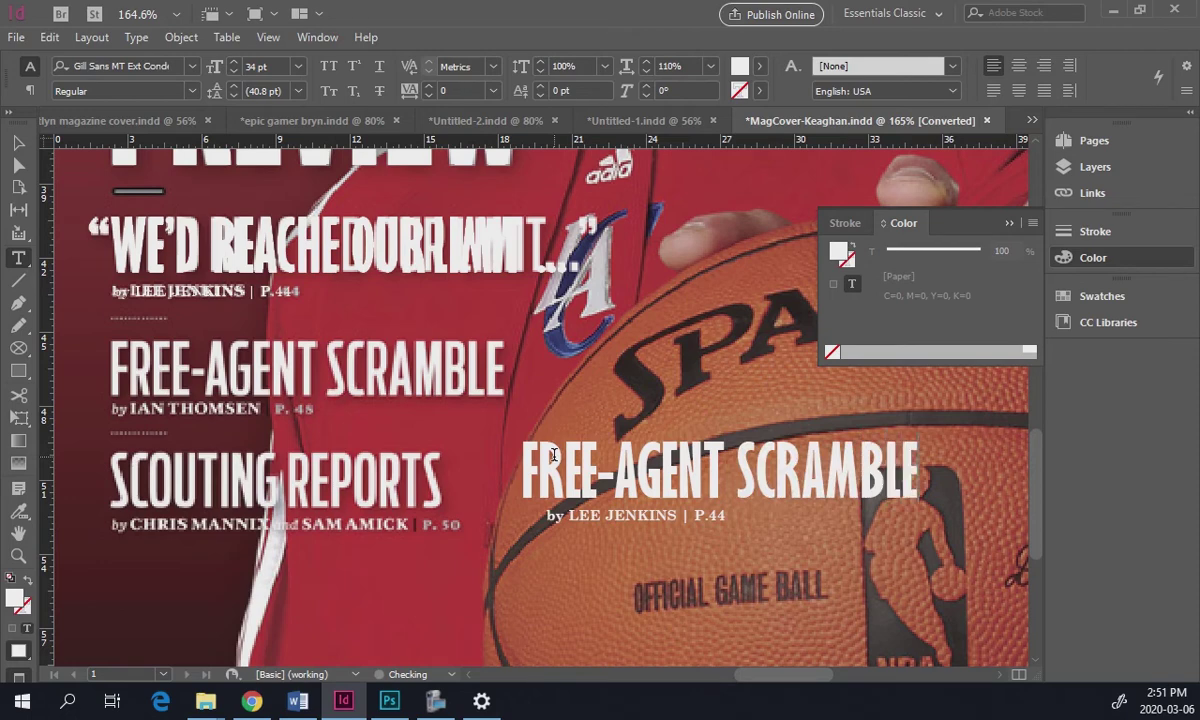
- Replace the byline under the copied FREE-AGENT SCRAMBLE headline with "by", that story's author name and "P.45"
drag(744, 513, 500, 527)
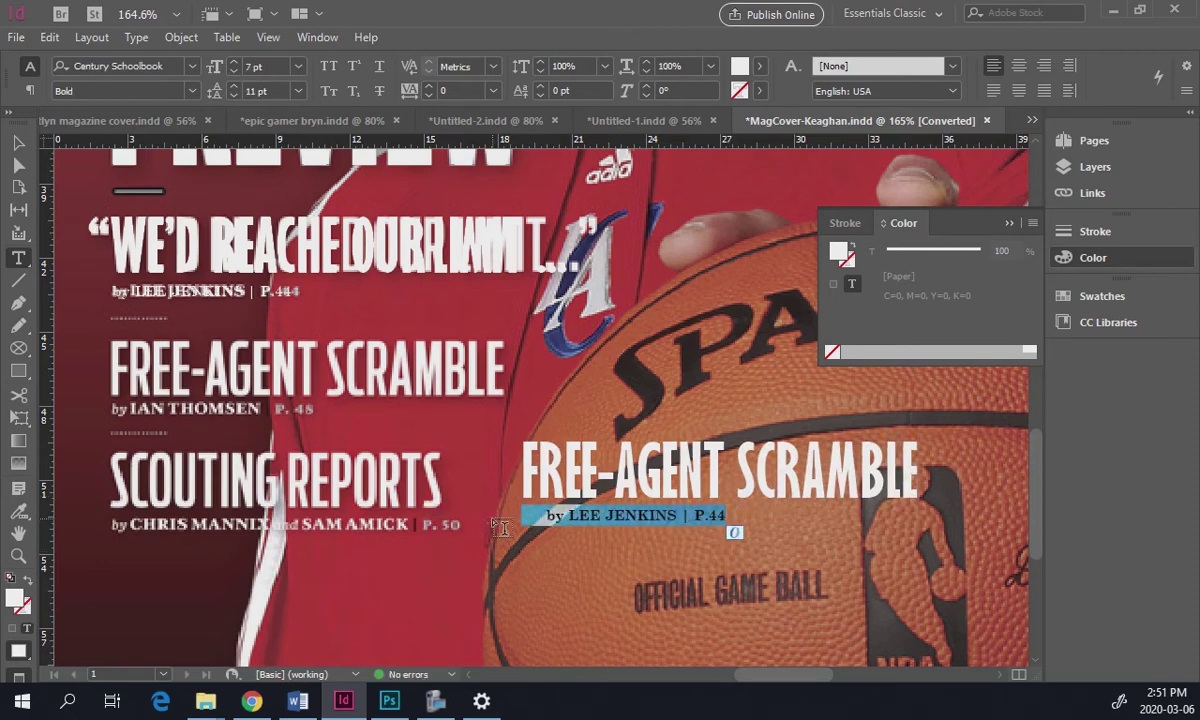
text(BY)
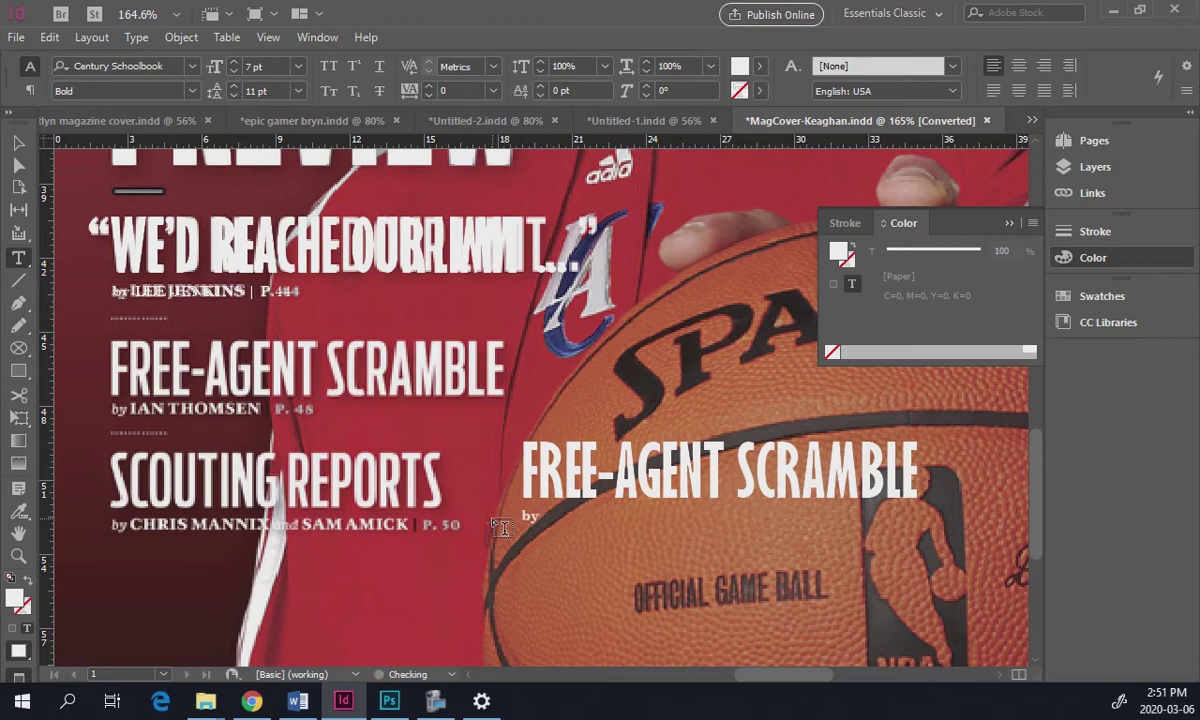
text( IAN THOMSEM P.45)
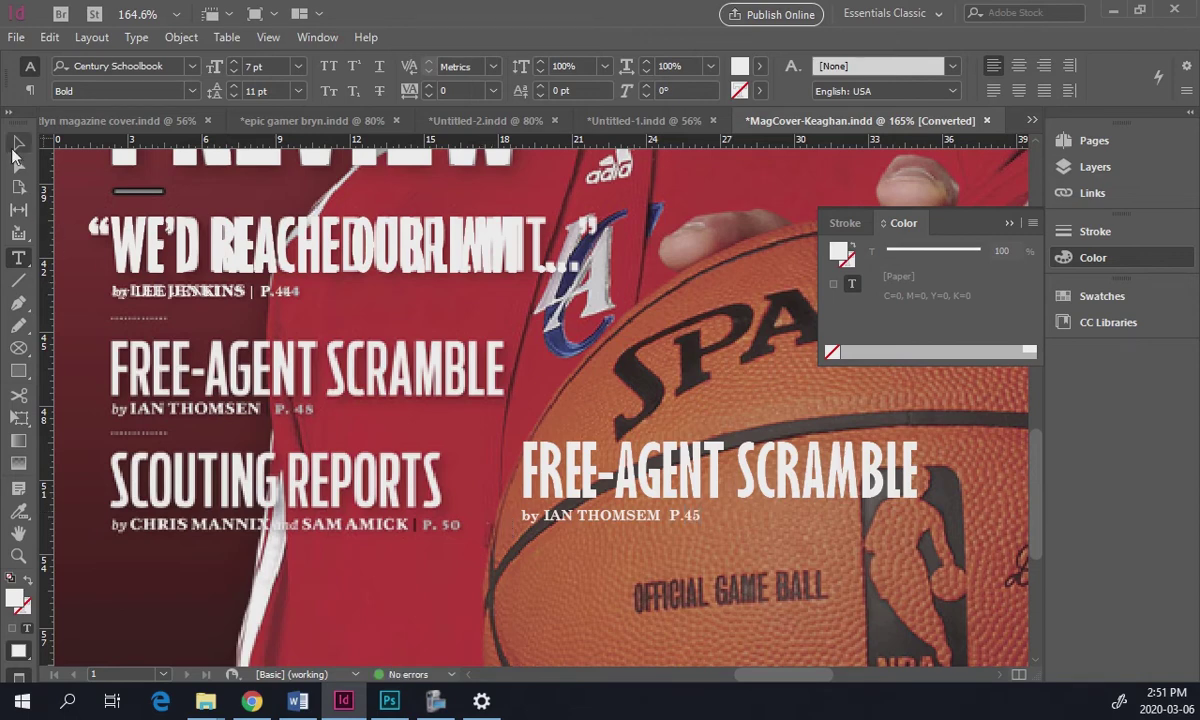
- Move the FREE-AGENT SCRAMBLE frame from the basketball onto the original cover headline and nudge it into alignment
click(18, 143)
drag(663, 478, 282, 385)
key(Right)
key(Right)
key(Right)
key(Down)
key(Down)
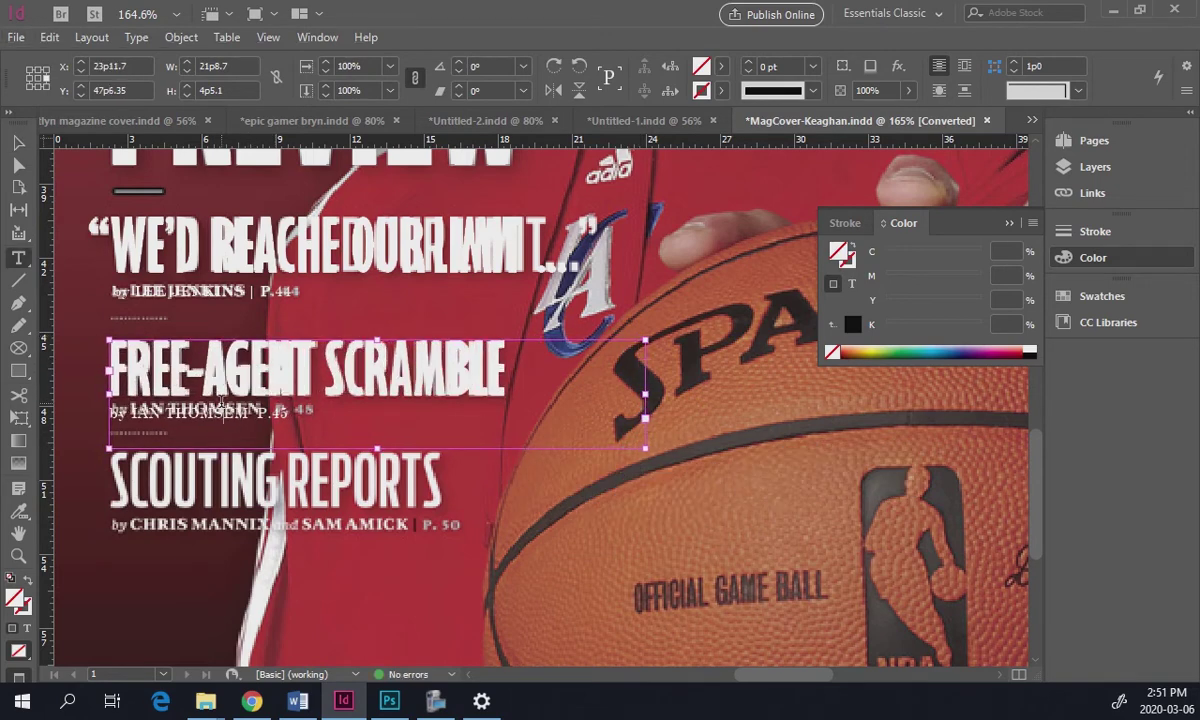
- Set the leading of the FREE-AGENT SCRAMBLE byline to 9 pt to line up with the original byline
double_click(190, 388)
double_click(207, 412)
click(207, 412)
click(235, 86)
click(235, 86)
click(235, 95)
click(235, 95)
click(235, 95)
click(235, 95)
- Place a duplicate of the FREE-AGENT SCRAMBLE frame on the basketball and replace its headline with "SCOUTING REPORTS"
click(18, 141)
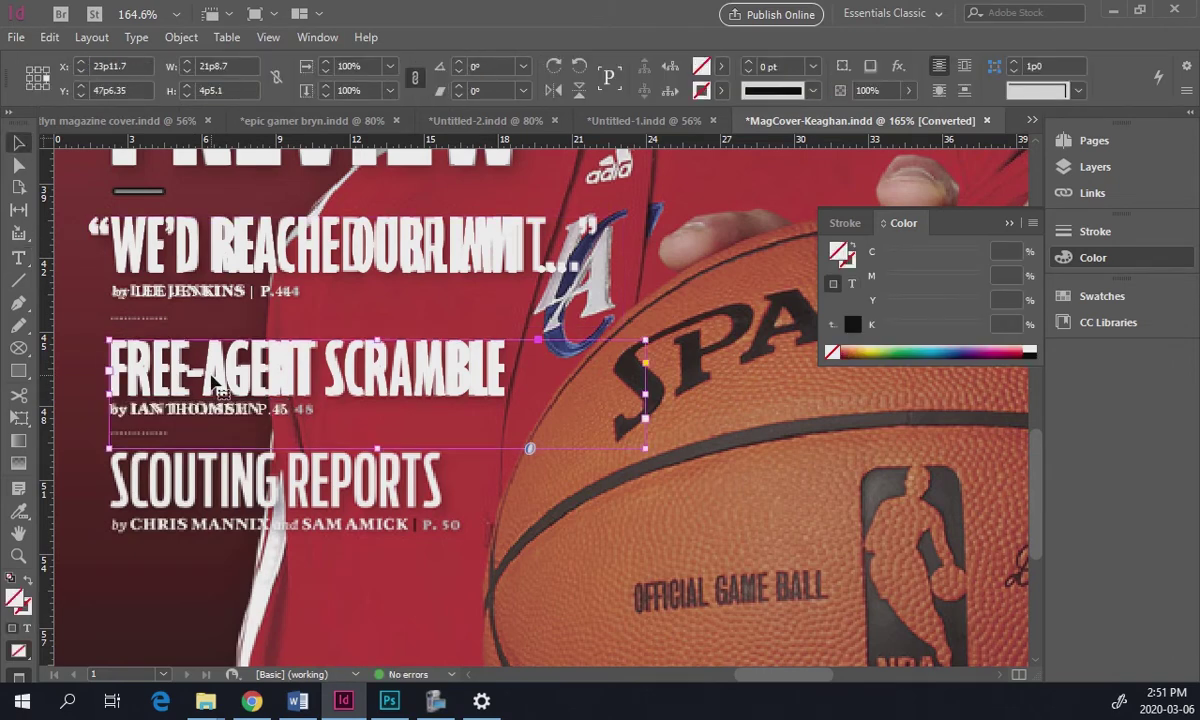
drag(222, 350, 617, 513)
double_click(650, 508)
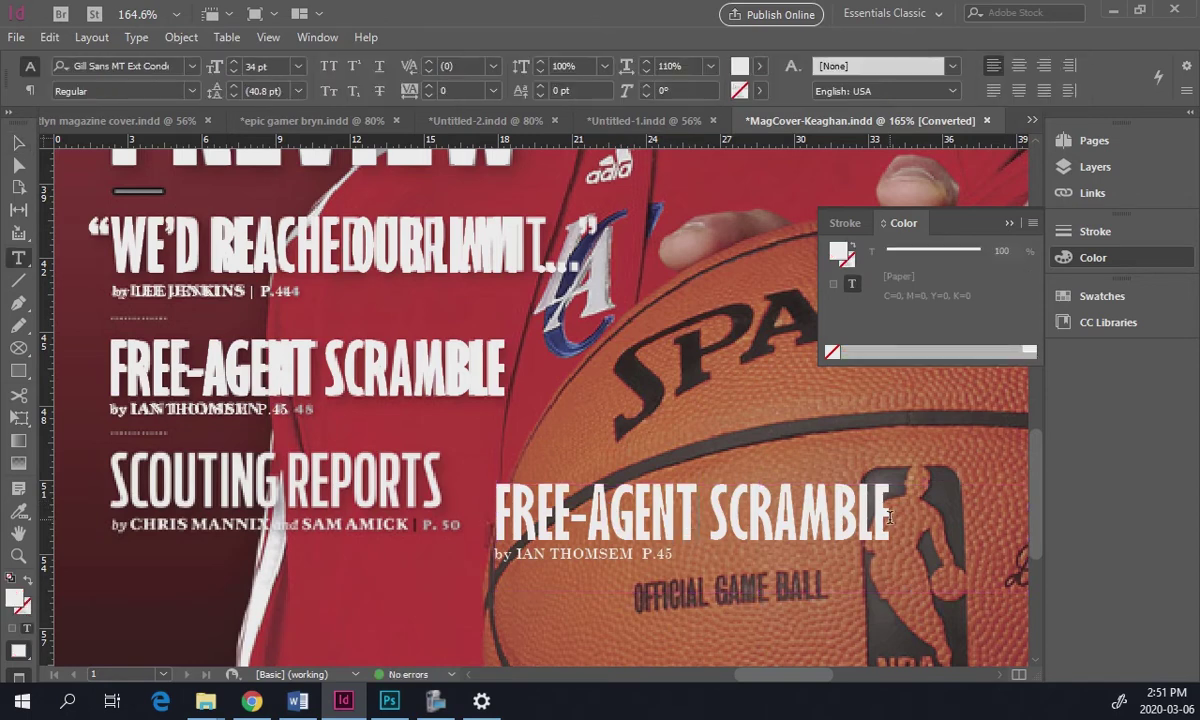
drag(838, 540, 437, 495)
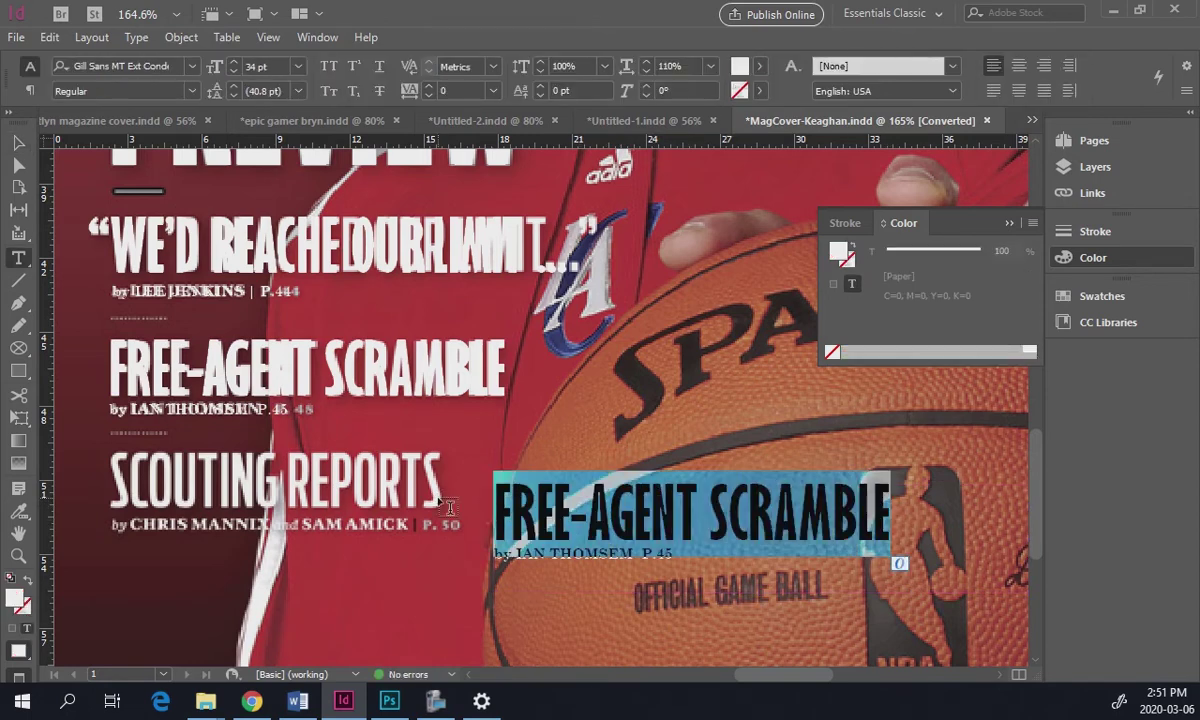
text(SCOUTING)
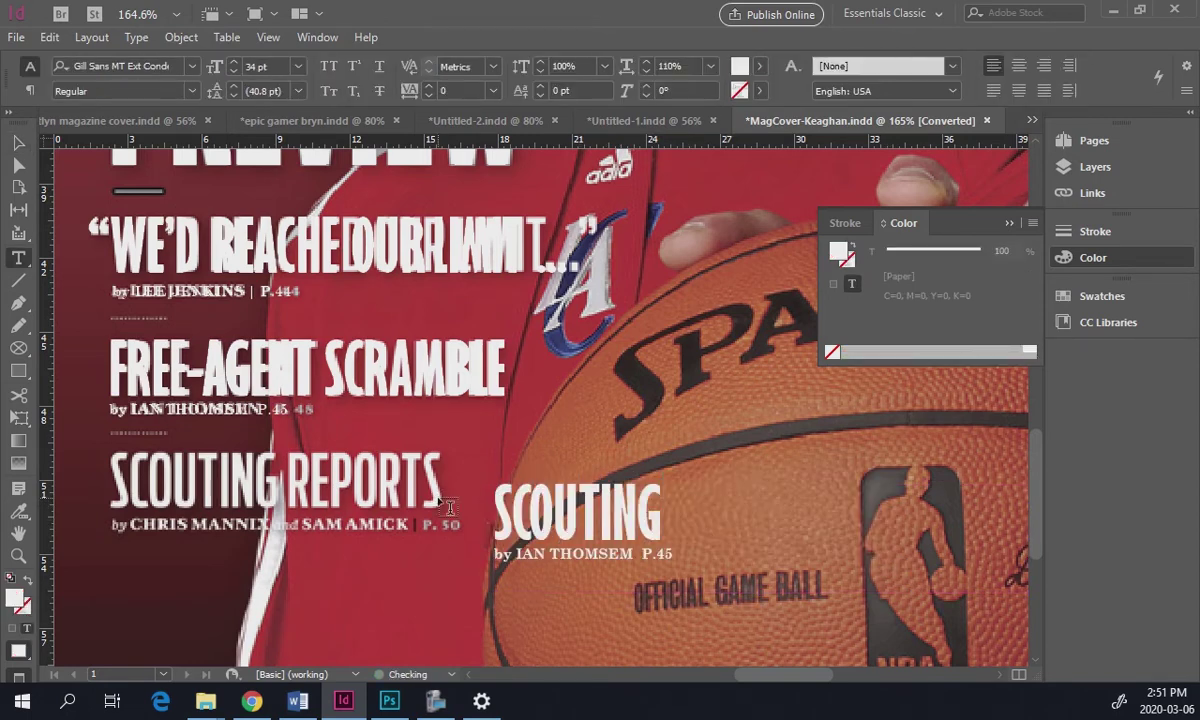
text( REPORTS)
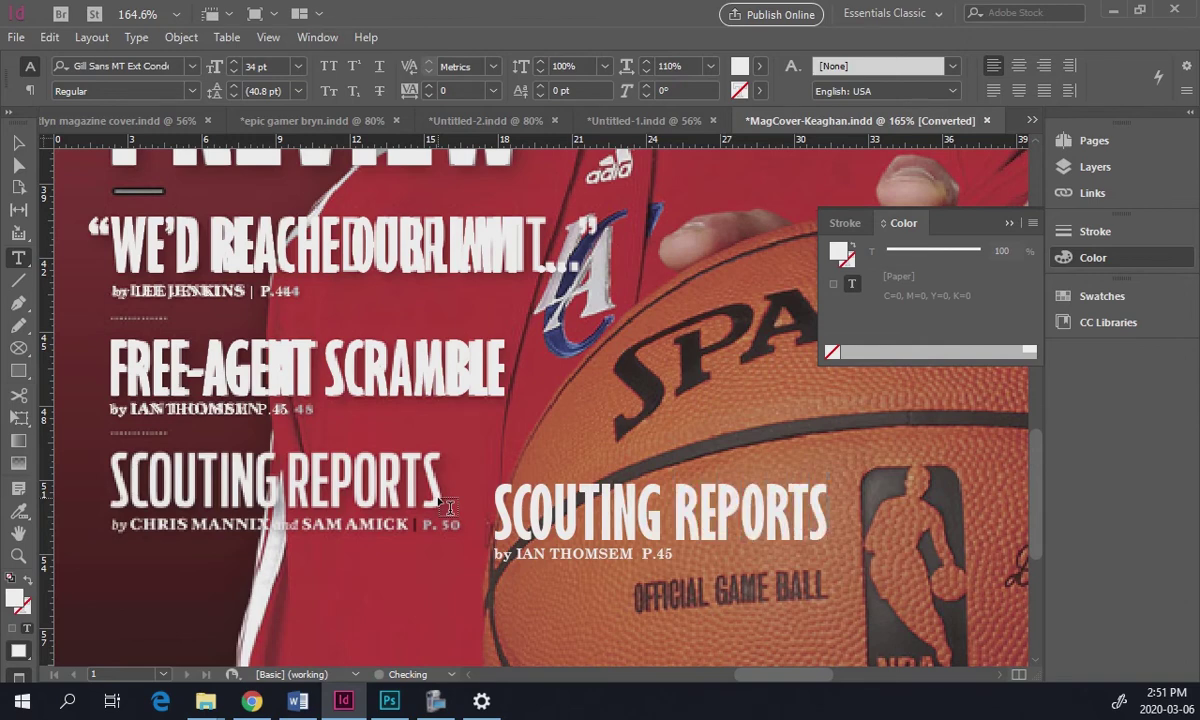
- Change the SCOUTING REPORTS byline's page number to 50 and its author to the two authors' names joined by "and"
drag(670, 553, 657, 553)
text(50)
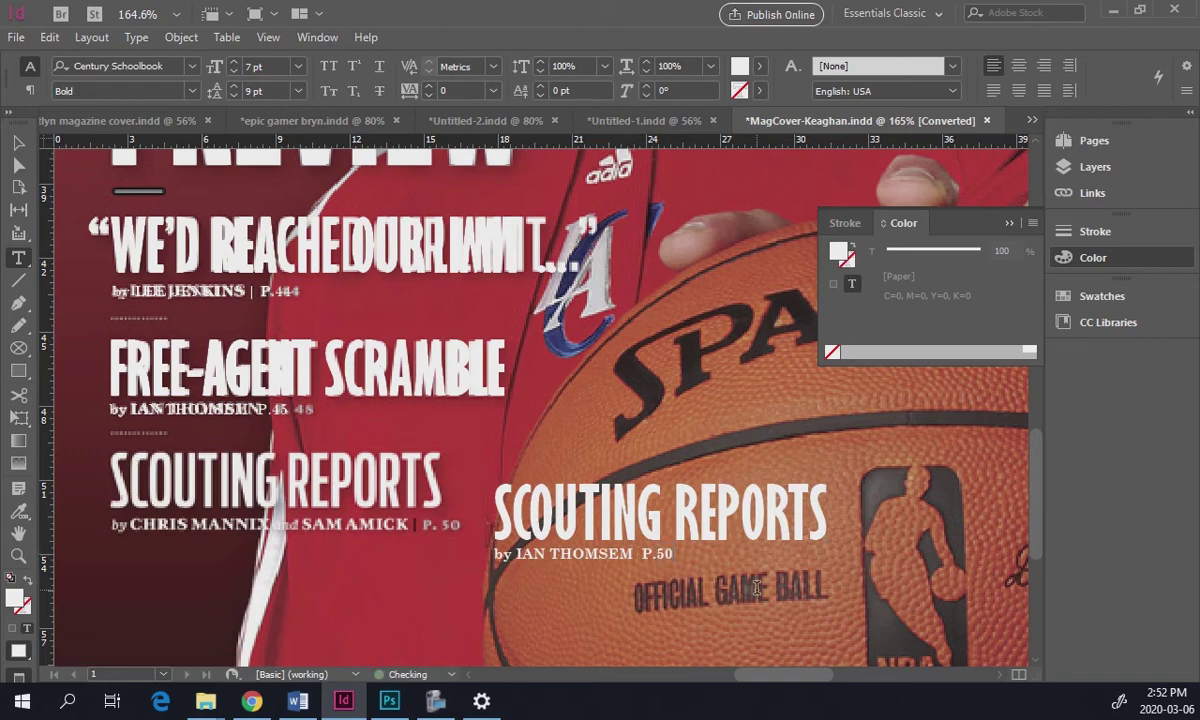
drag(628, 553, 530, 553)
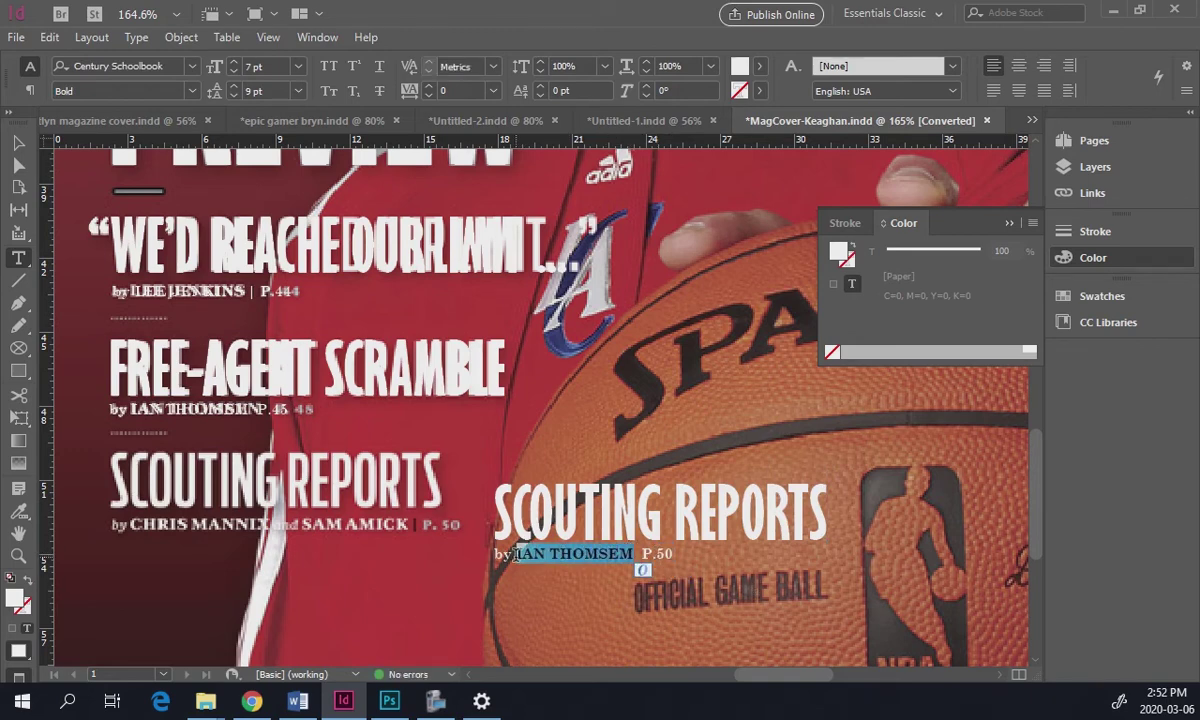
text(CHRIS M)
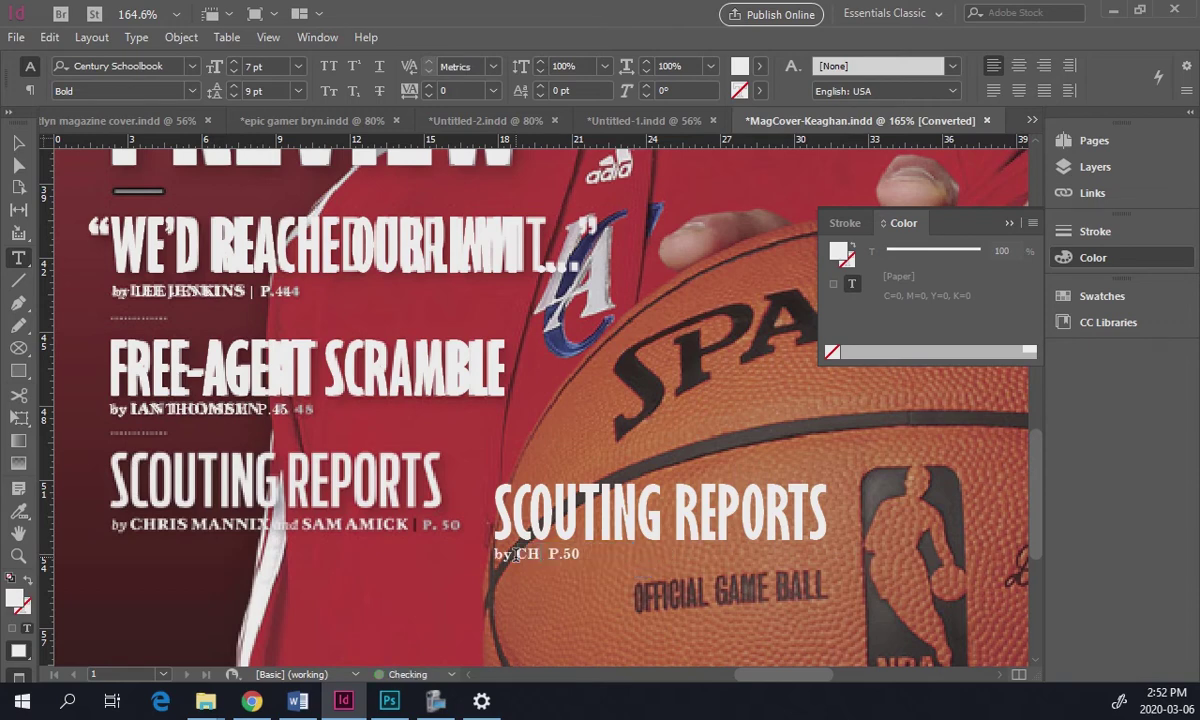
text(ANNIX)
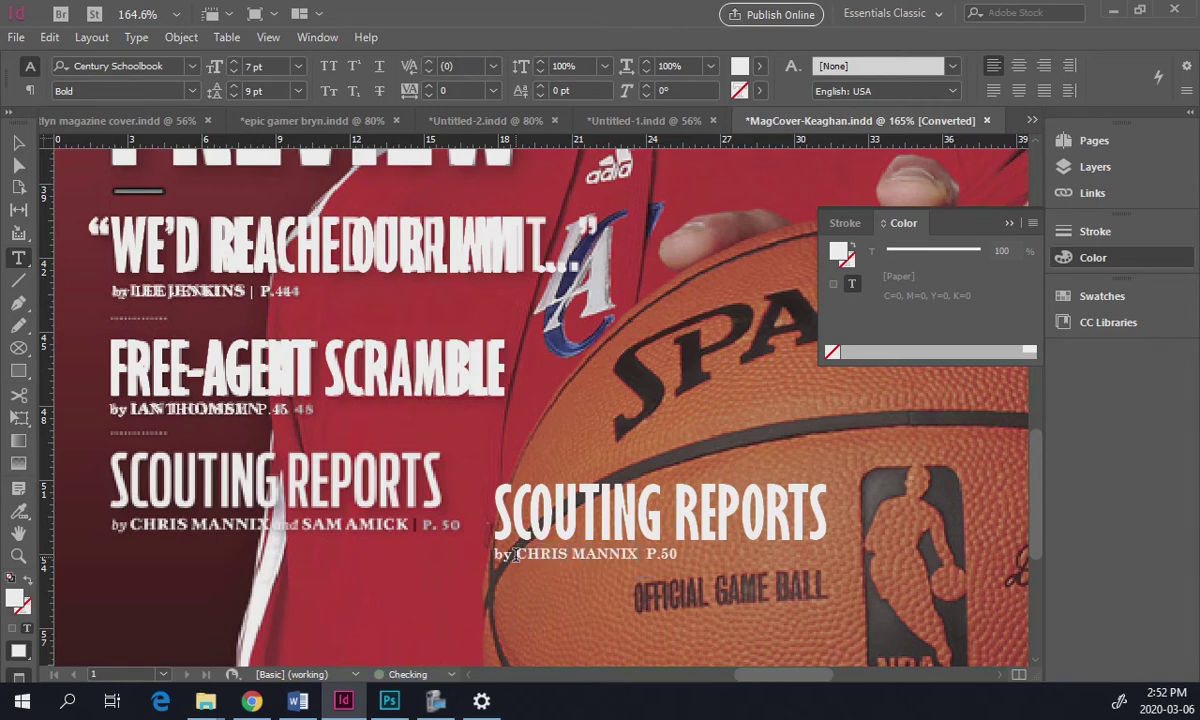
text( and SAM AMICK)
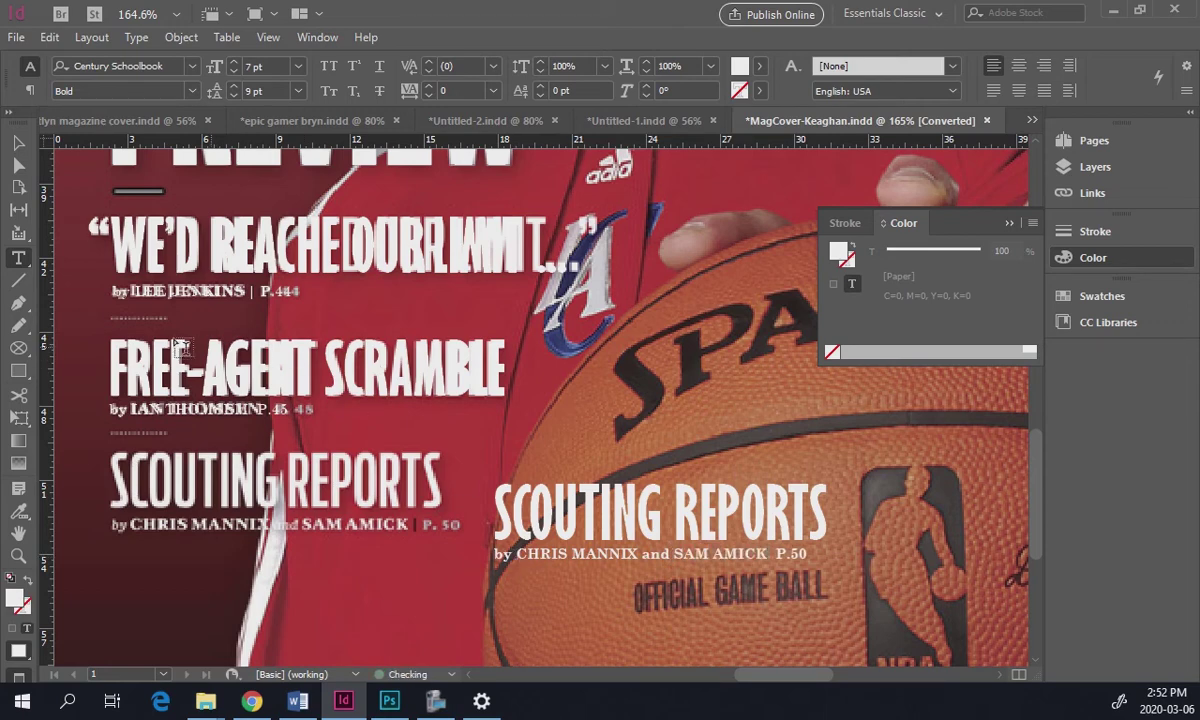
- Move the SCOUTING REPORTS frame onto the original cover headline, nudge it into alignment and deselect it
key(Escape)
drag(738, 543, 333, 495)
key(Right)
key(Right)
key(Right)
key(Right)
key(Right)
key(Right)
key(Right)
key(Right)
key(Right)
key(Right)
key(Right)
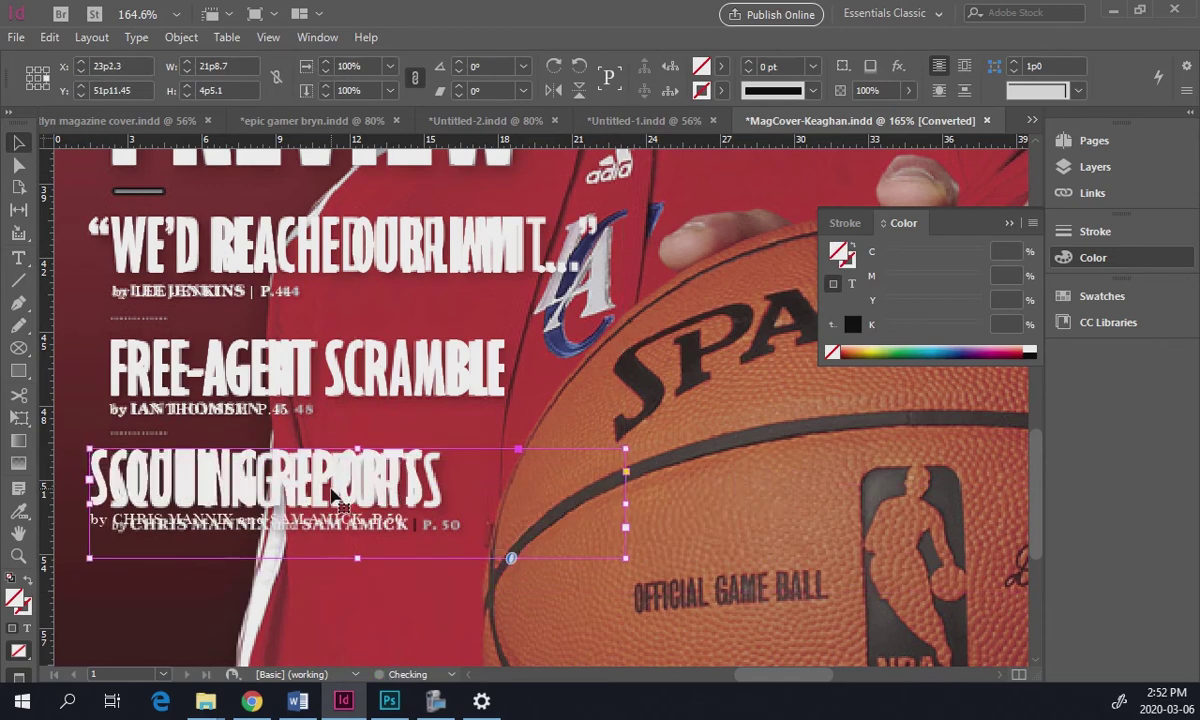
key(Down)
key(Down)
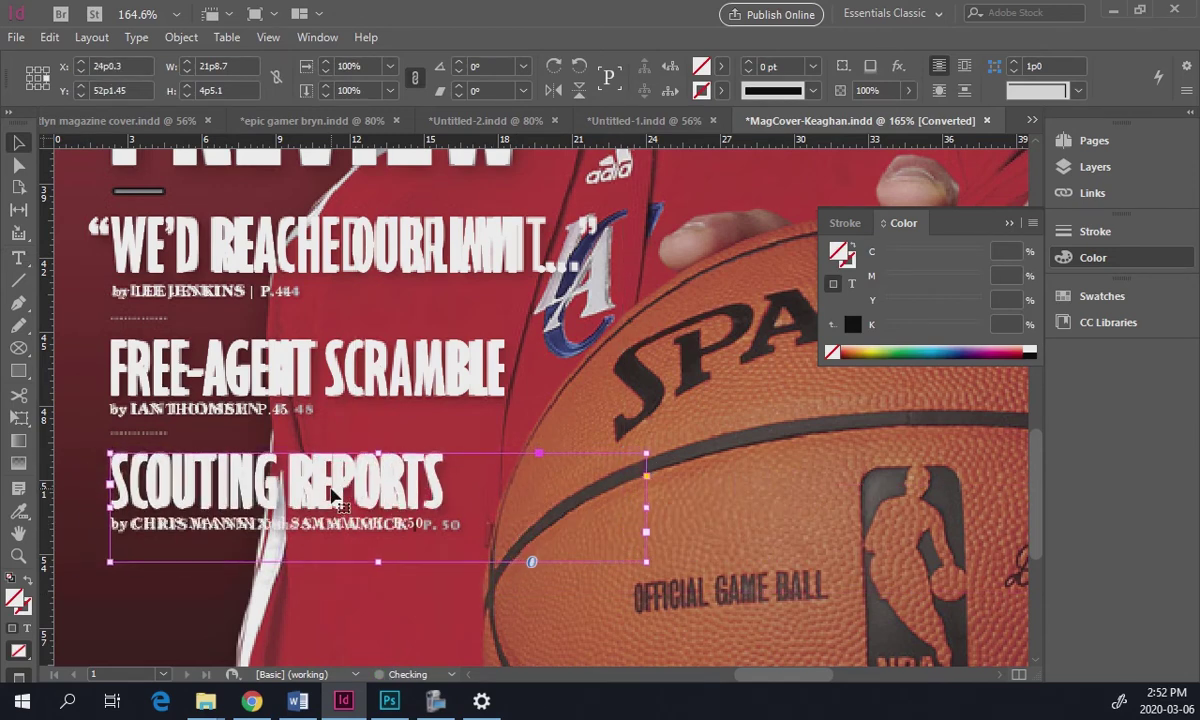
click(713, 490)
key(ctrl+0)
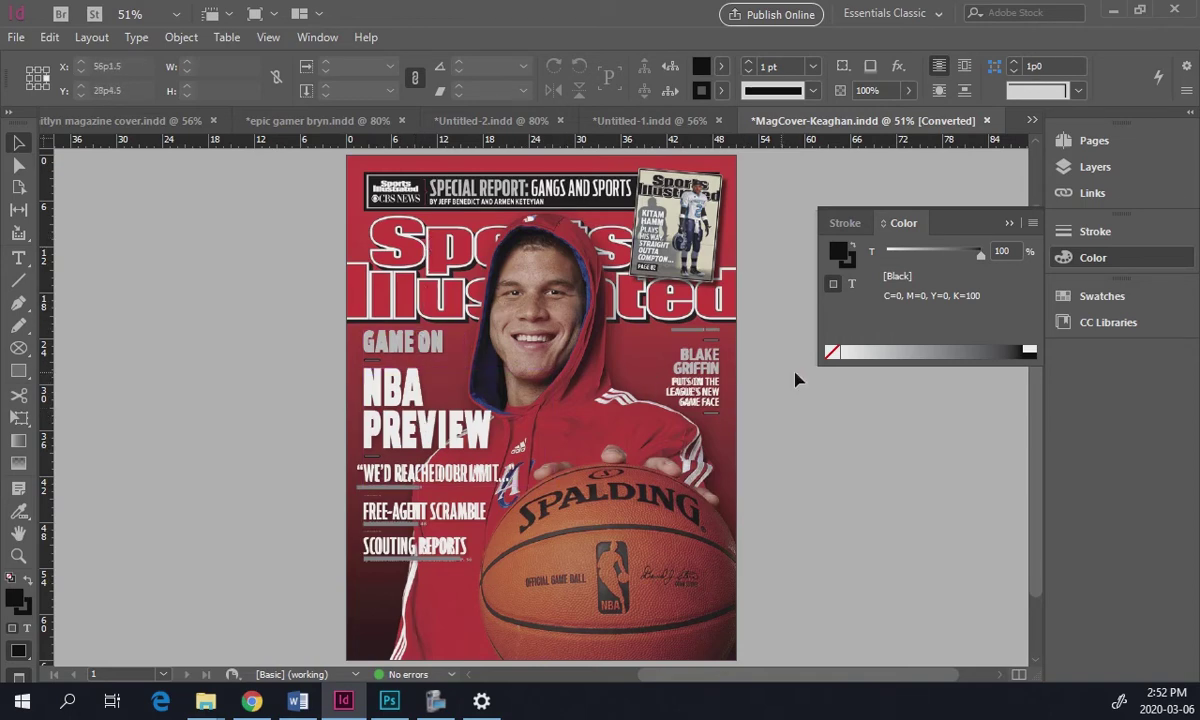
drag(665, 318, 757, 436)
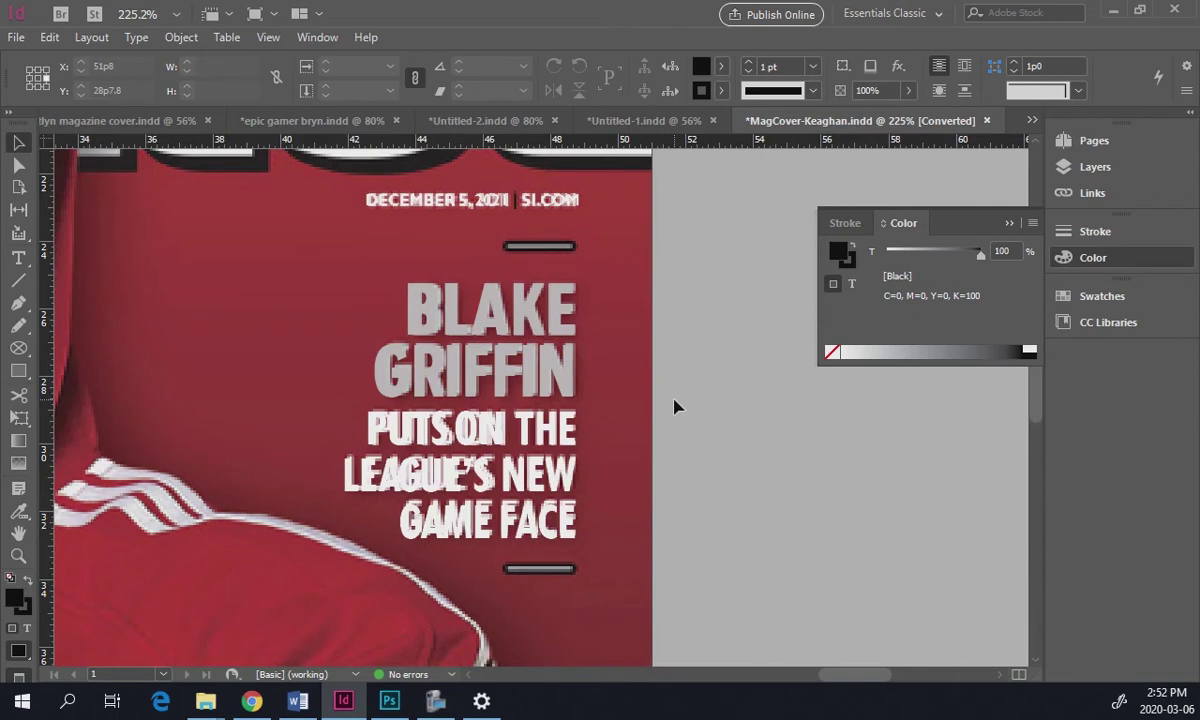
drag(160, 264, 245, 277)
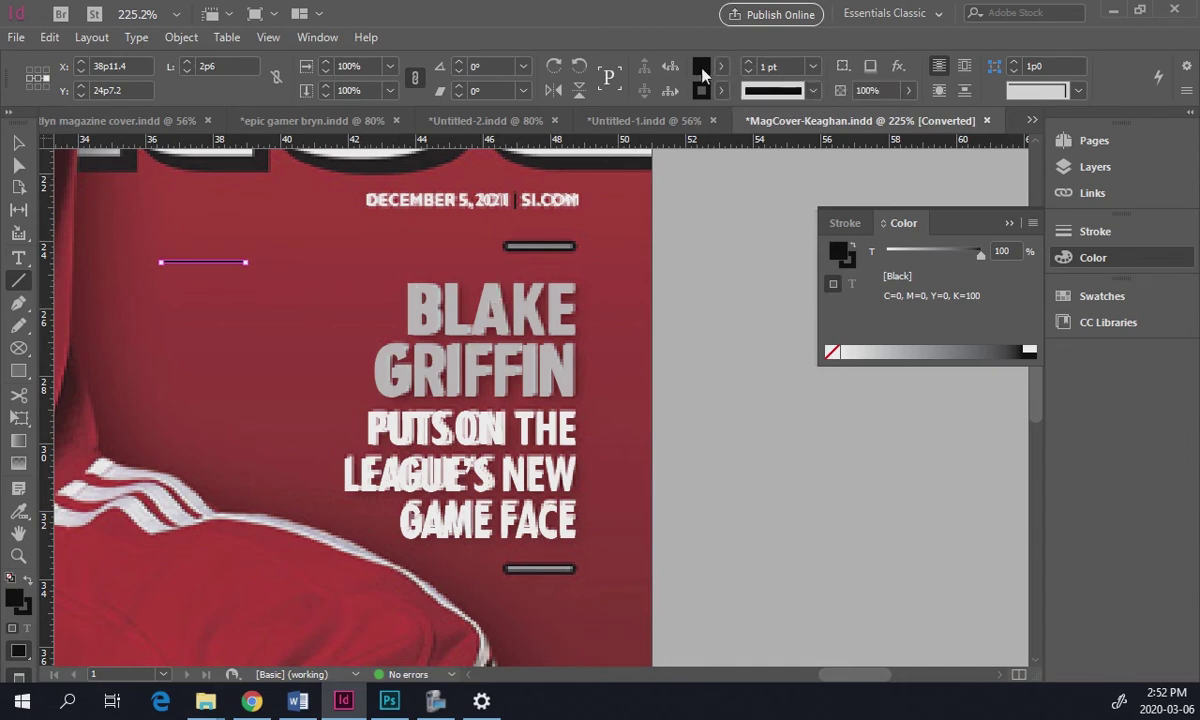
key(v)
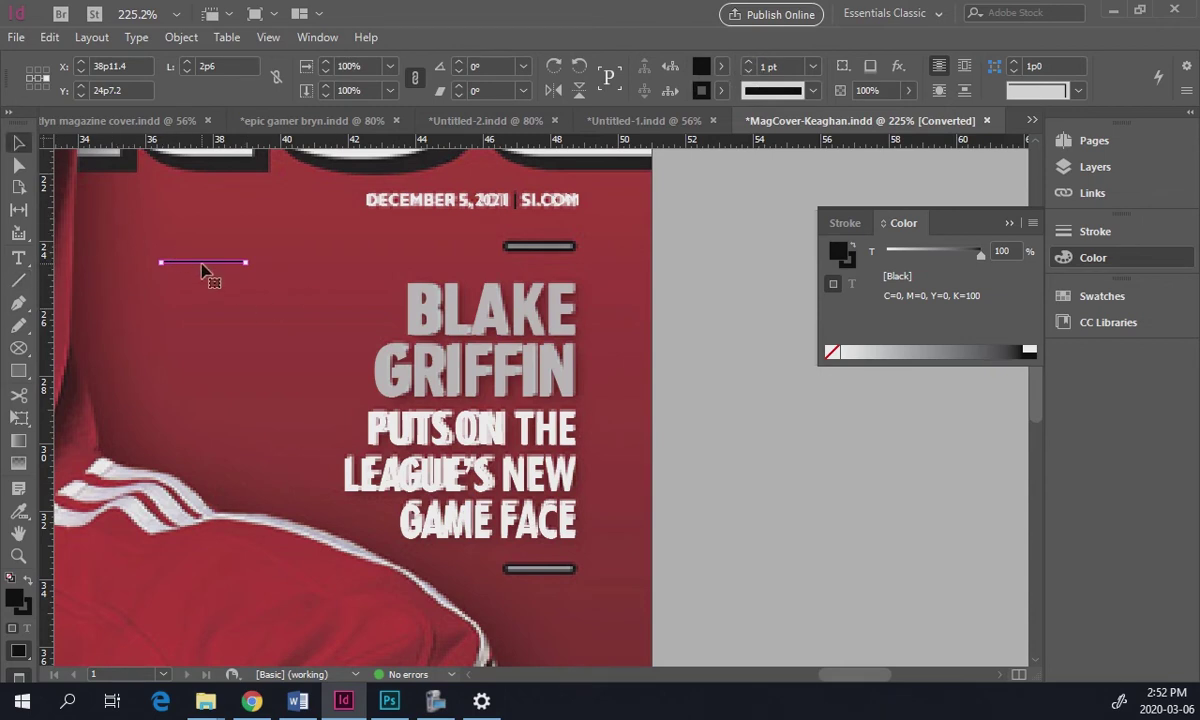
key(Delete)
- Draw a rectangle about 2p9 by 2p0.6 beside the BLAKE GRIFFIN text and fill it with grey #8a8486 sampled from the bar above that text
click(19, 371)
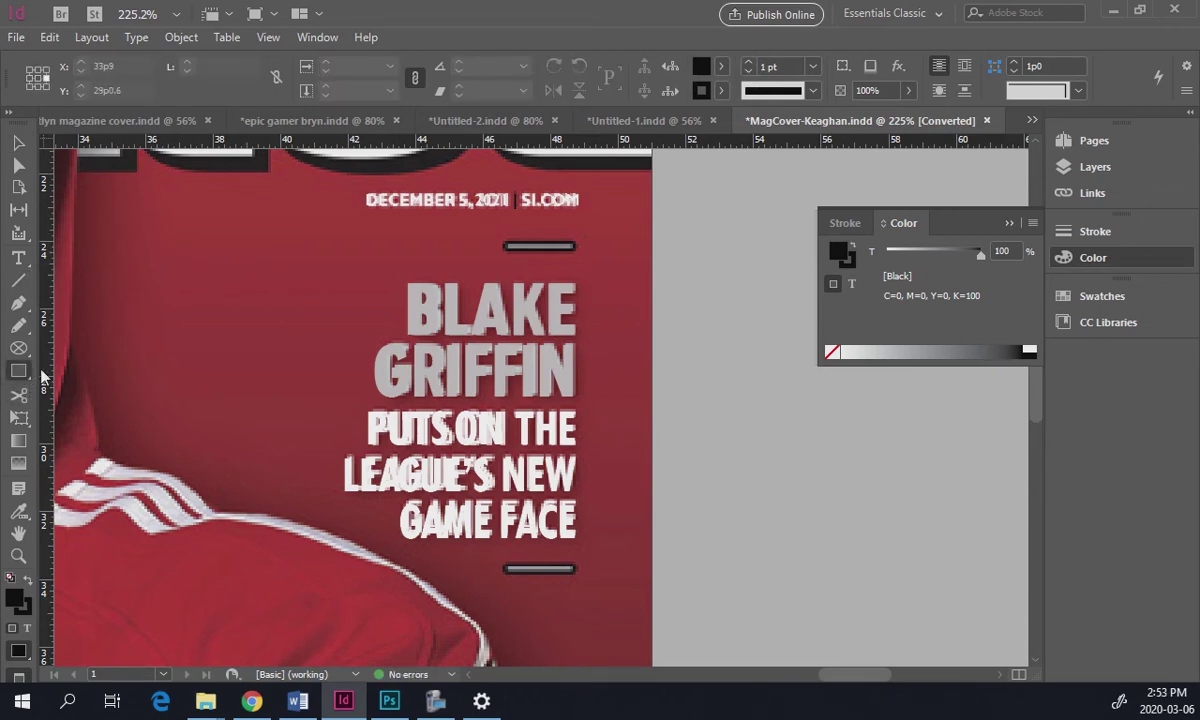
drag(176, 238, 270, 306)
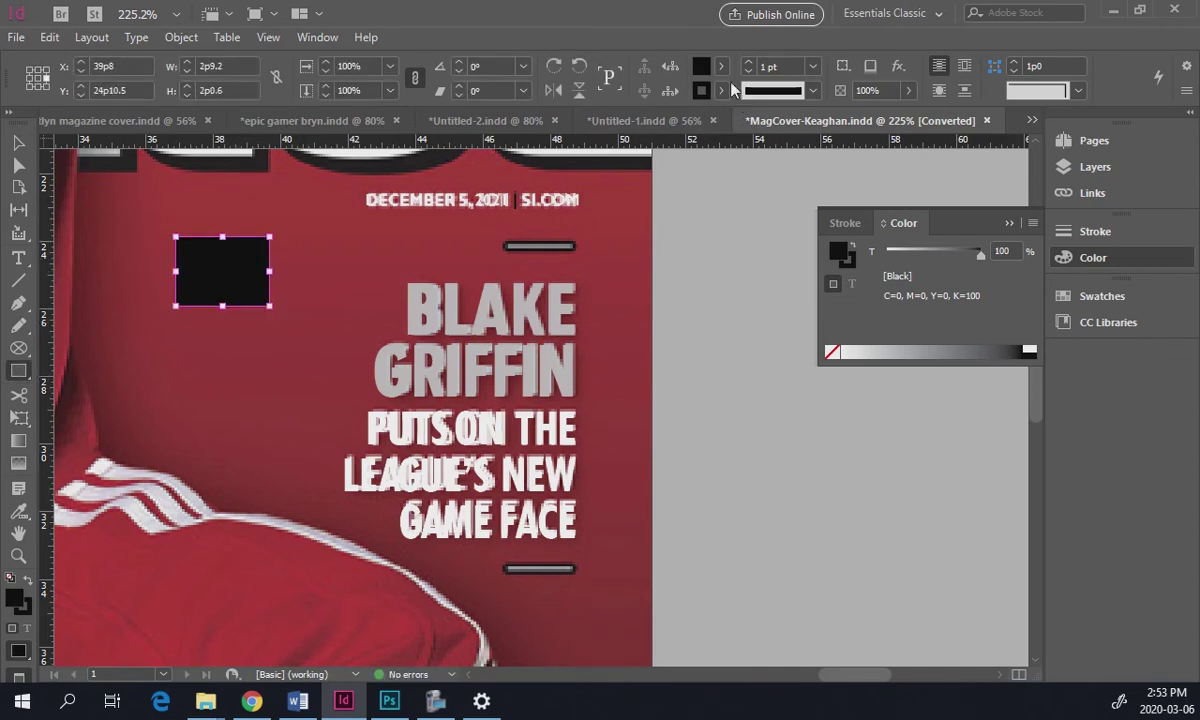
double_click(701, 66)
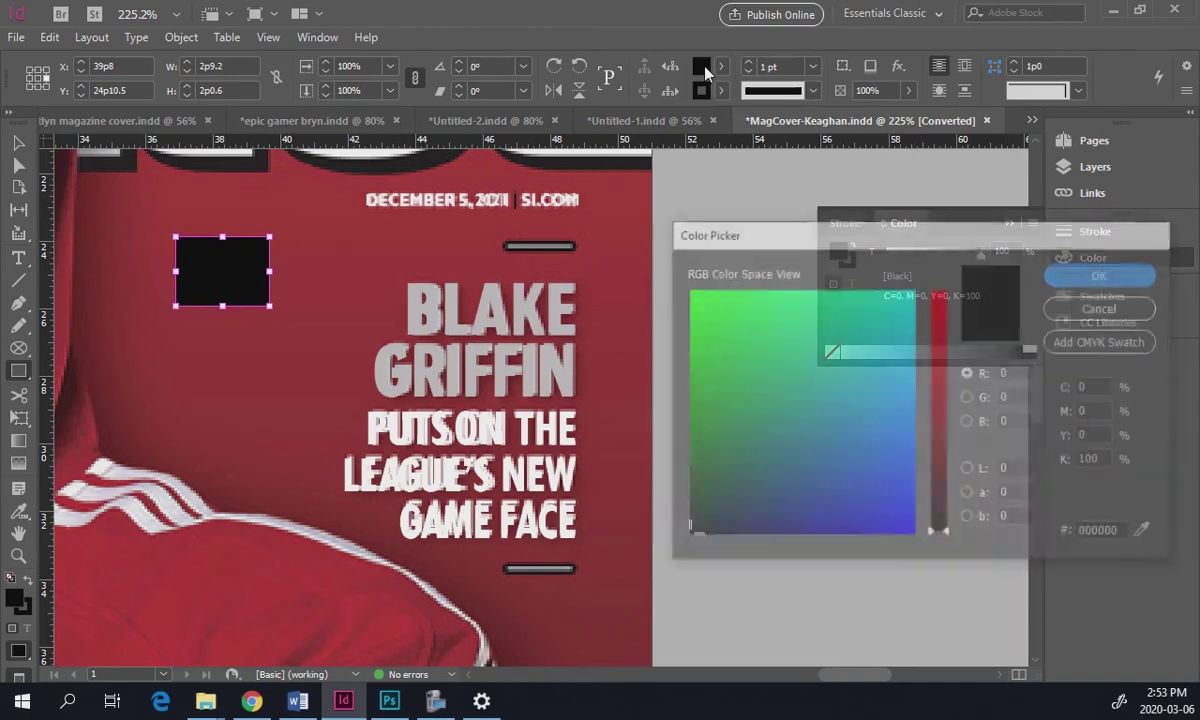
click(1146, 532)
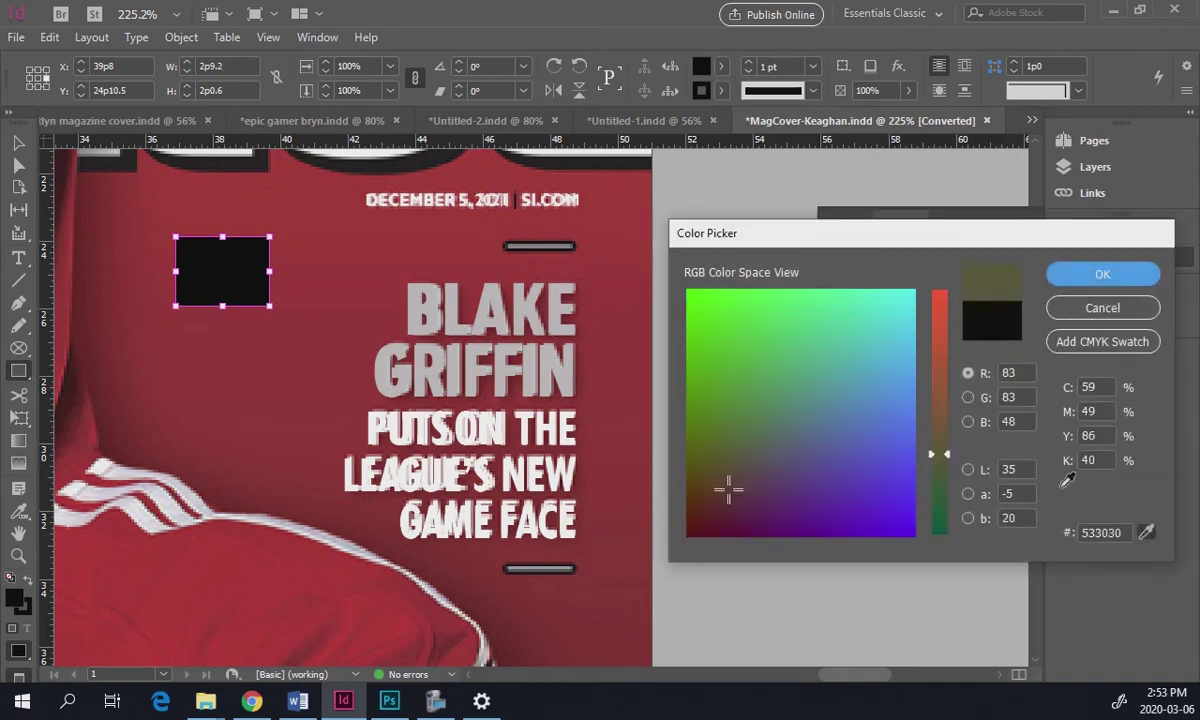
click(540, 240)
click(540, 238)
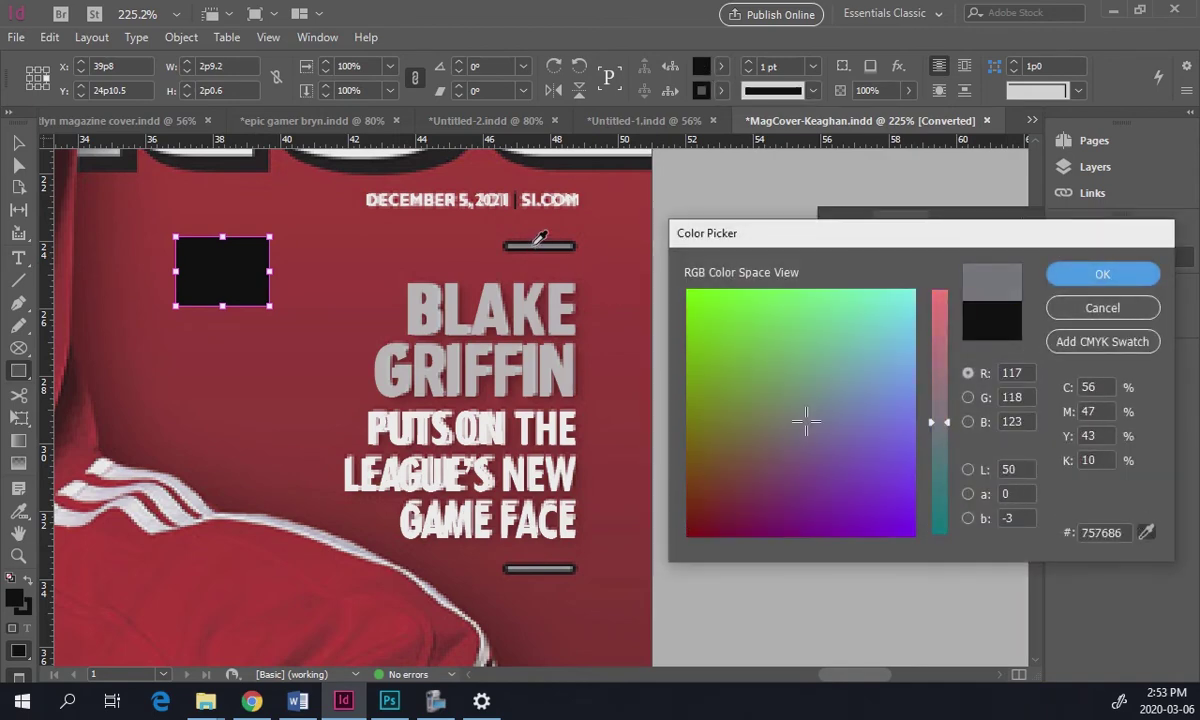
click(540, 238)
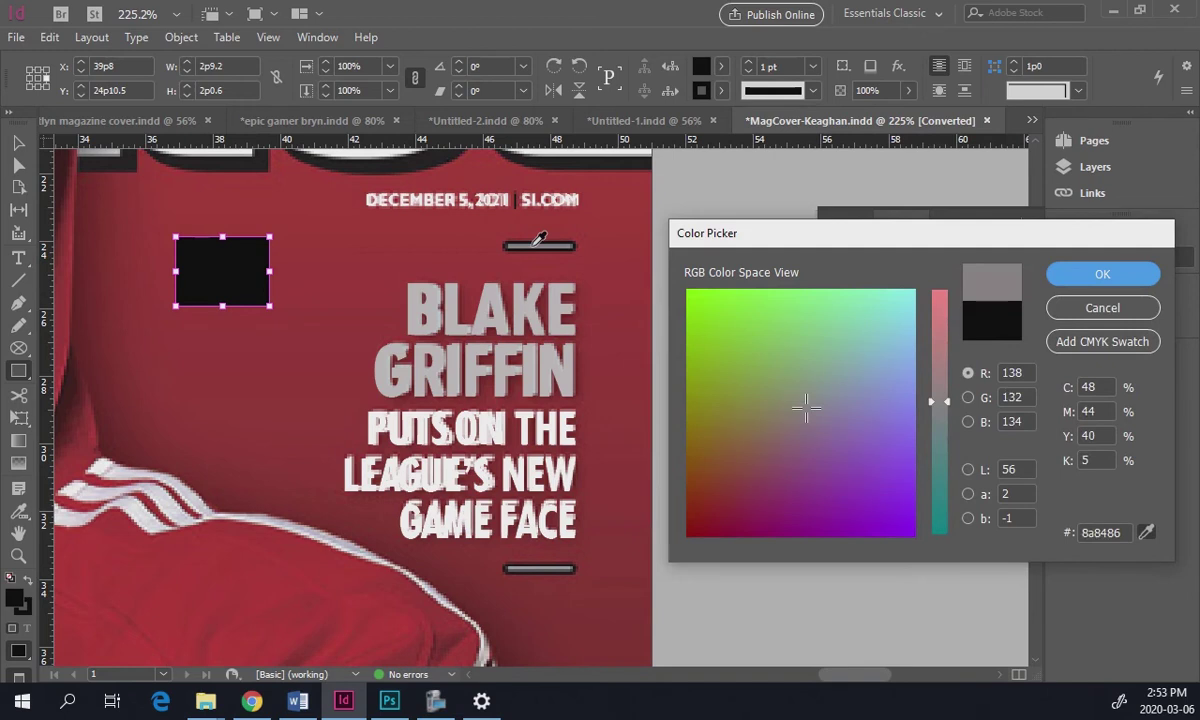
click(1072, 276)
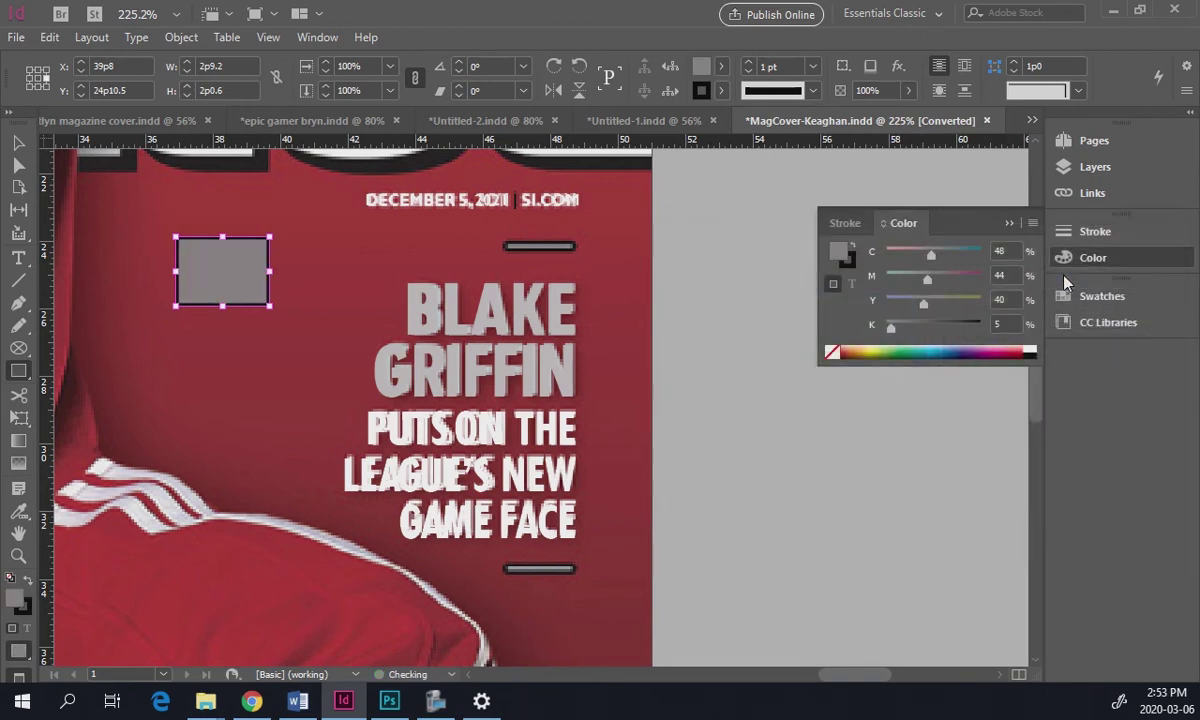
- Try thicker outlines of 4 pt and 2 pt on the grey rectangle
triple_click(750, 65)
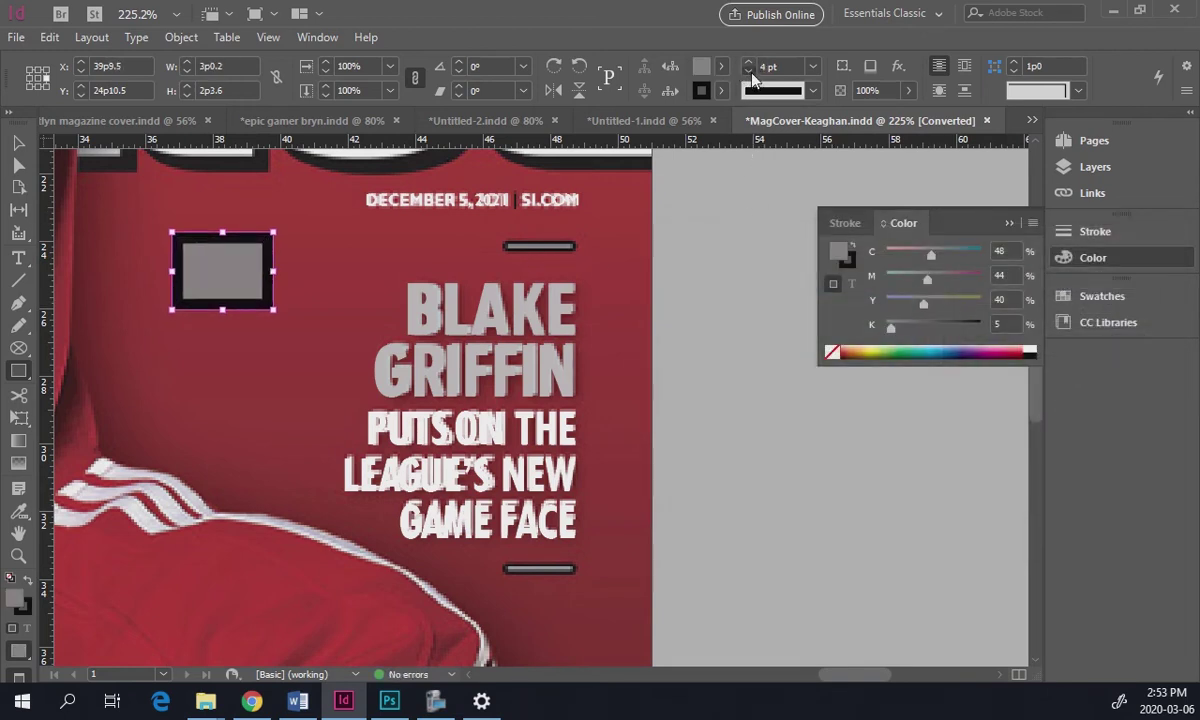
triple_click(749, 76)
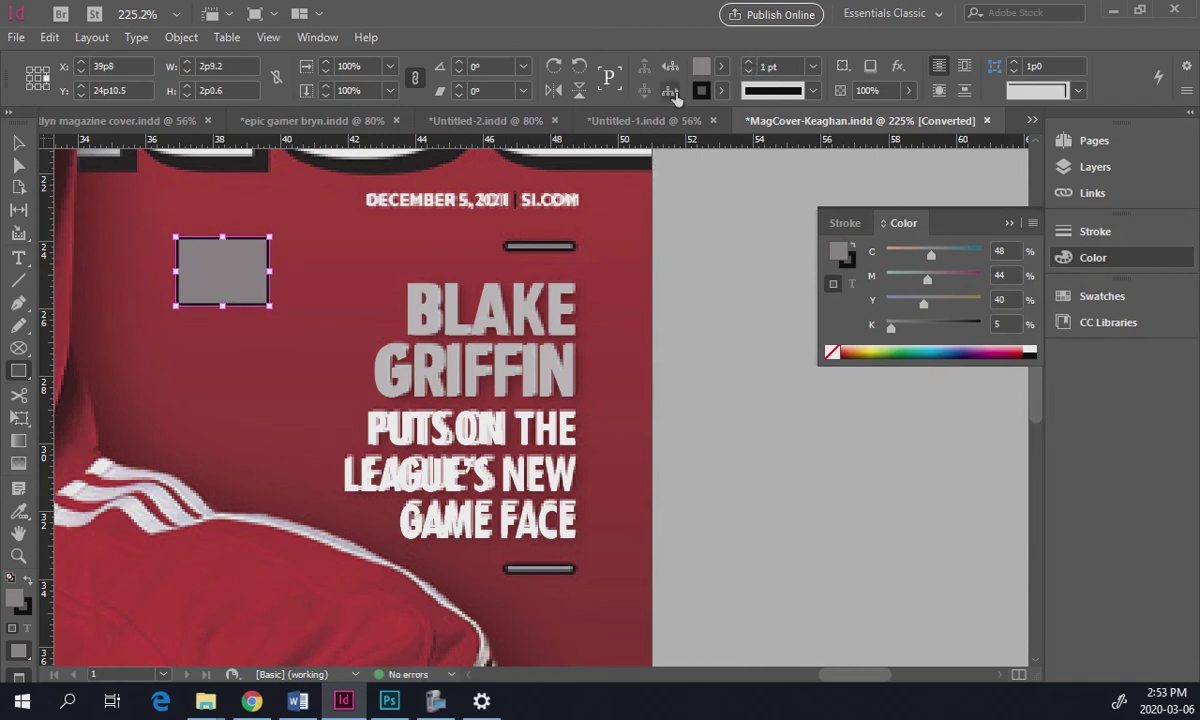
click(748, 62)
- Reshape the grey rectangle into a thin bar about 3p6.9 by 0p3.84 below the date line, with a 1 pt outline
click(18, 142)
drag(270, 306, 457, 244)
drag(358, 207, 605, 296)
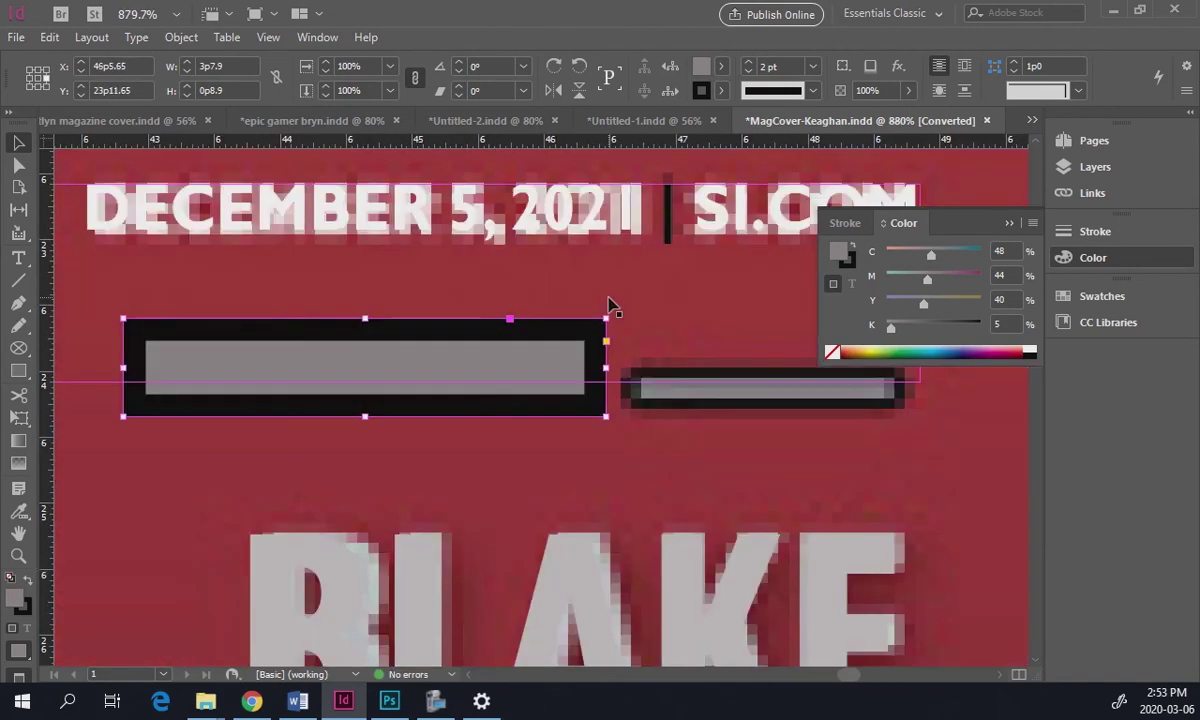
click(748, 71)
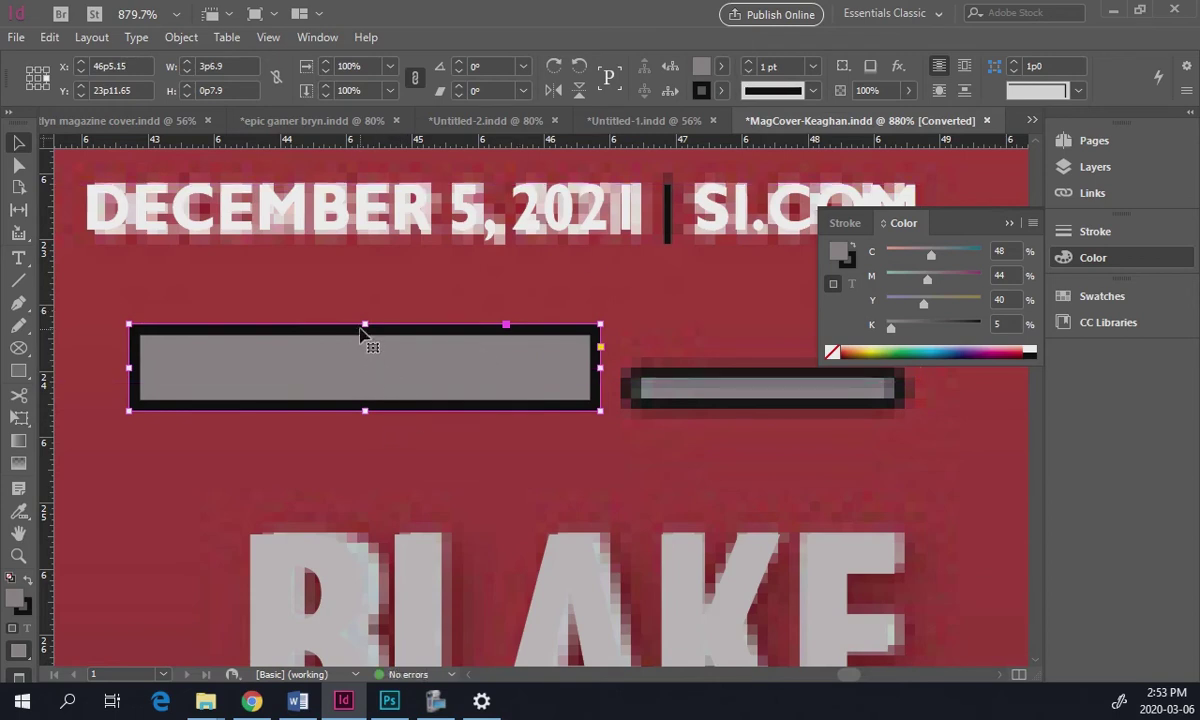
drag(365, 325, 362, 362)
drag(366, 410, 362, 405)
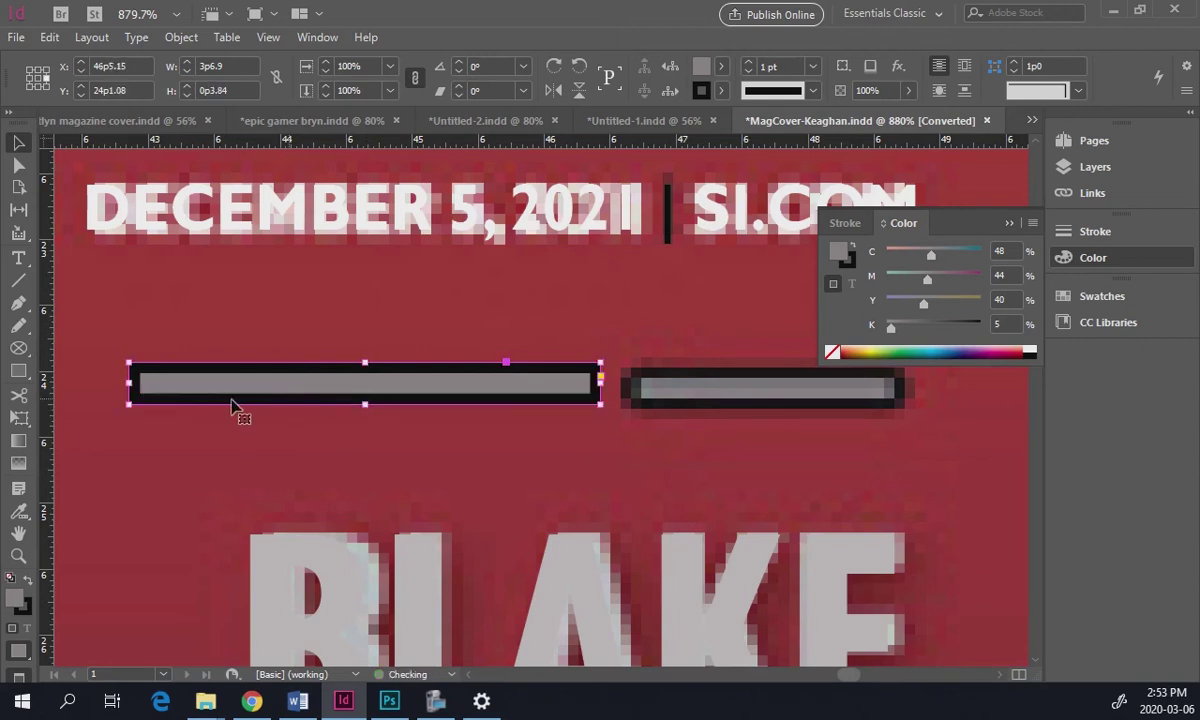
- Move the bar onto the original bar above BLAKE GRIFFIN and narrow it to about 2p1.14
drag(241, 404, 548, 404)
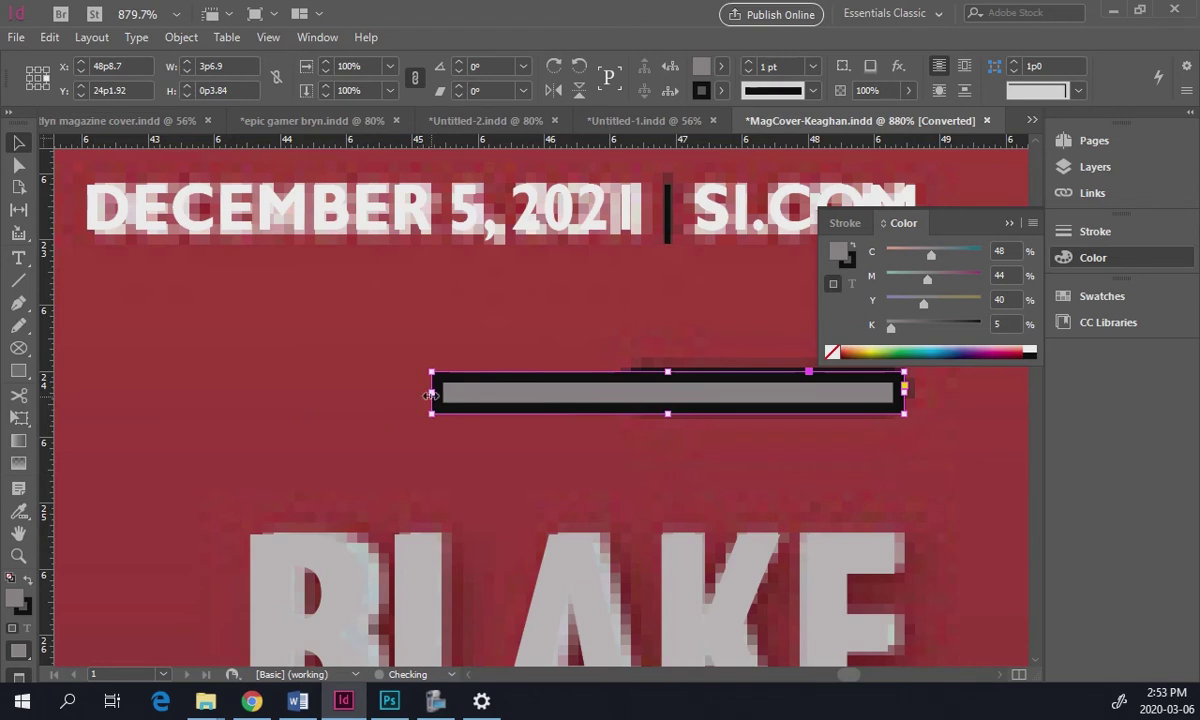
click(620, 395)
click(632, 396)
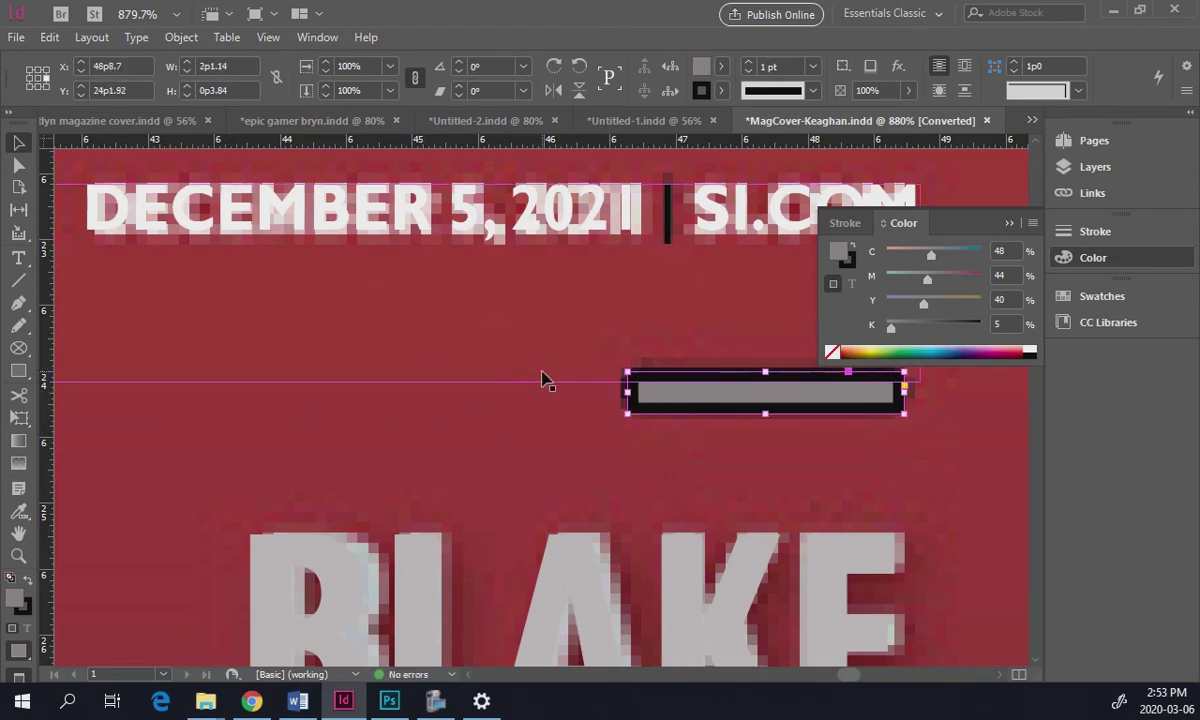
- Paste a copy of the bar and place it over the original bar below GAME FACE
scroll(517, 522, down, 10)
scroll(512, 522, down, 10)
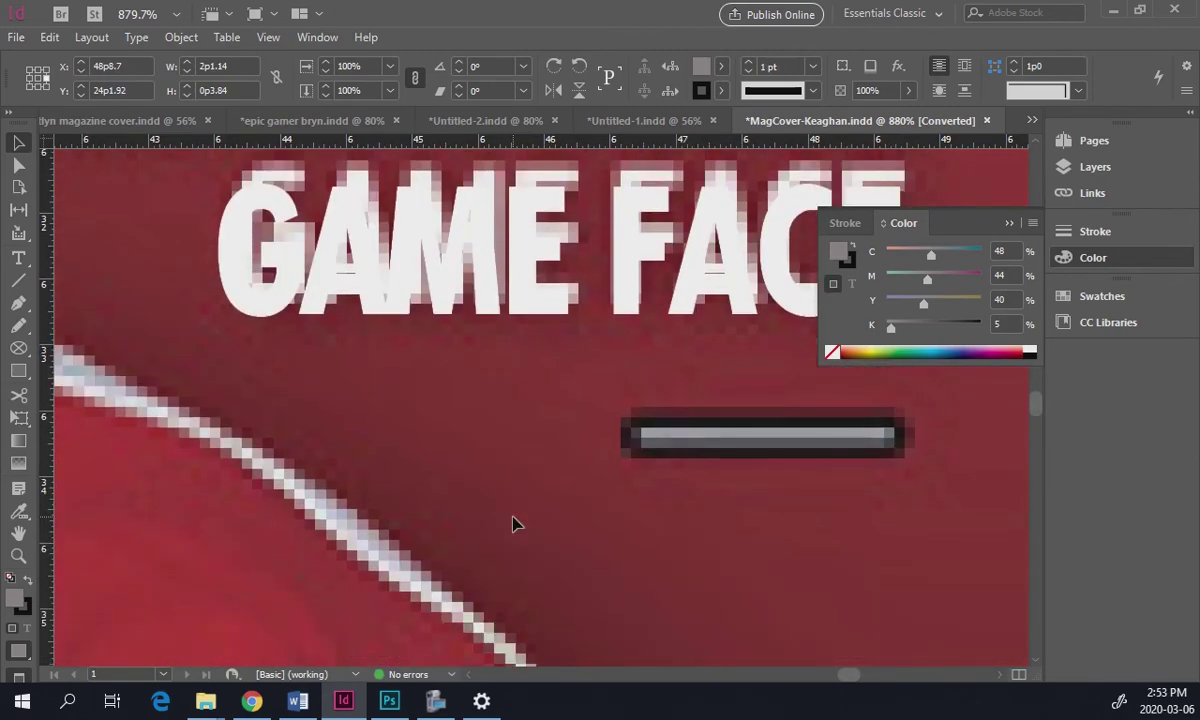
key(ctrl+v)
drag(485, 410, 712, 453)
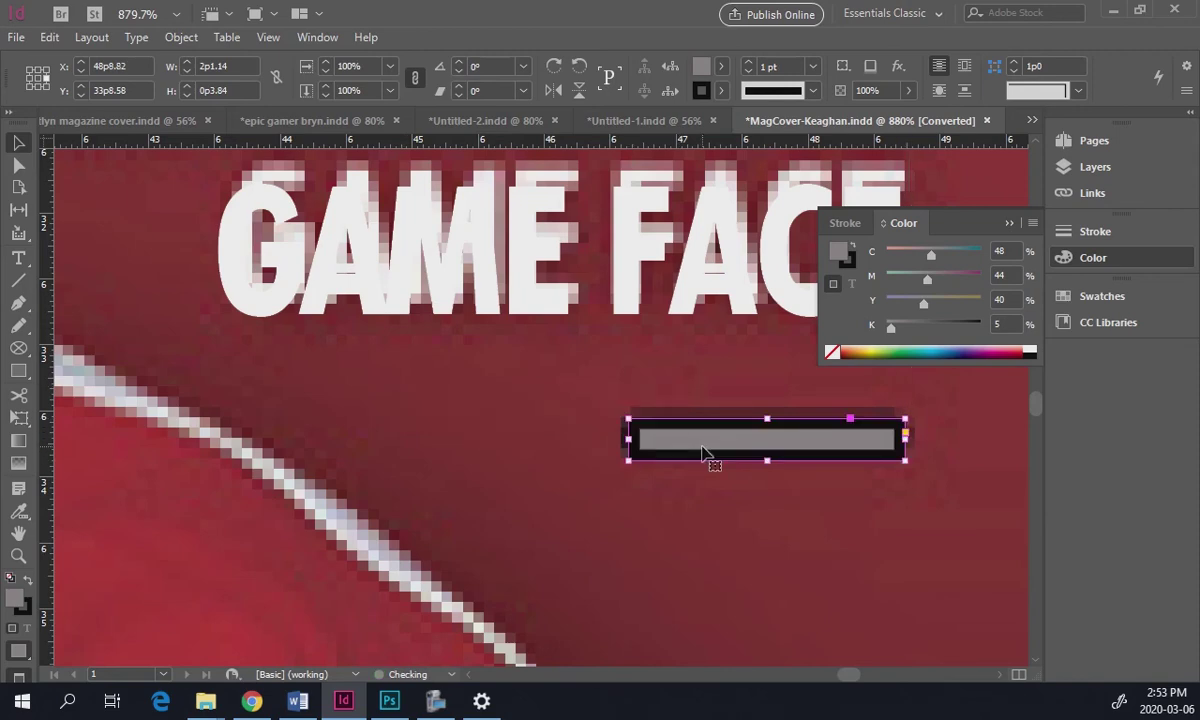
key(ctrl+0)
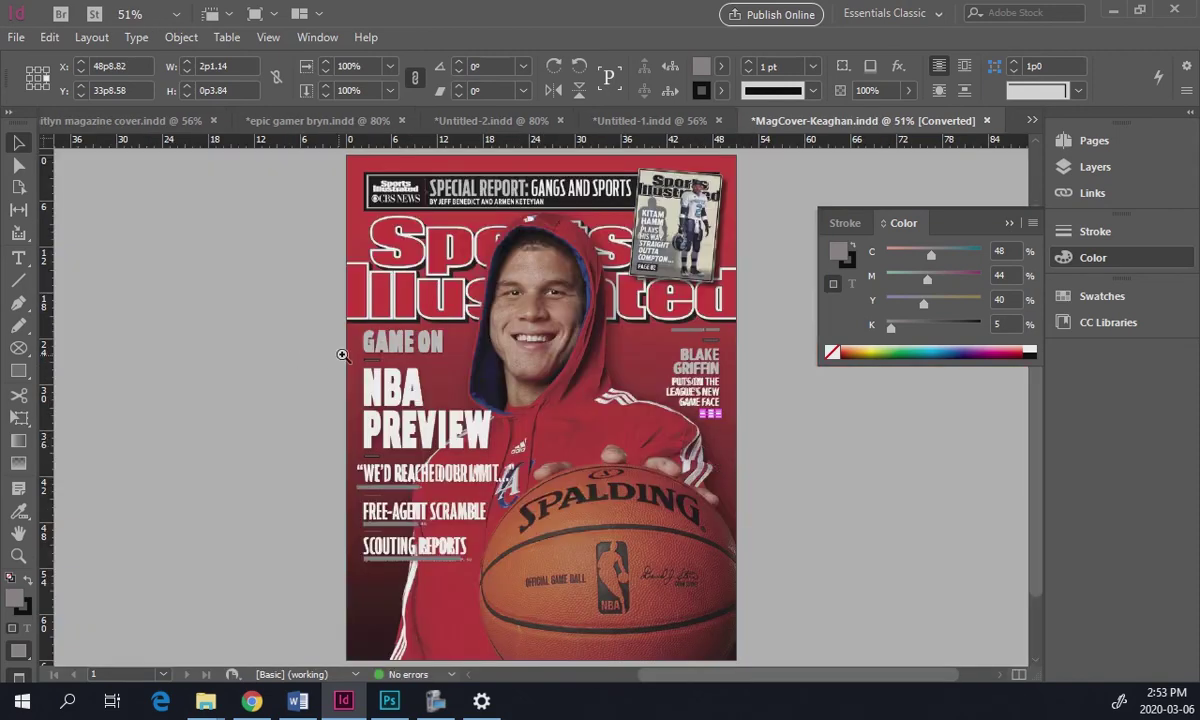
- Paste another copy of the bar and align it over the original bar between GAME ON and NBA PREVIEW
drag(329, 345, 440, 483)
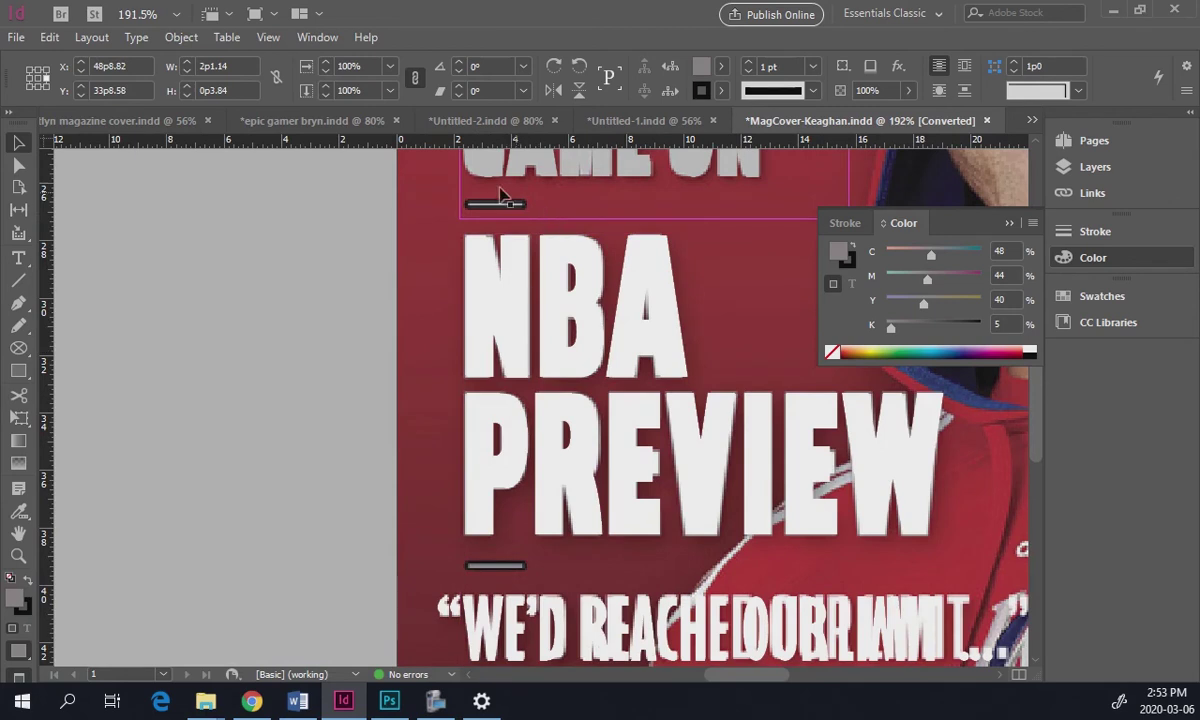
drag(445, 168, 578, 261)
key(ctrl+v)
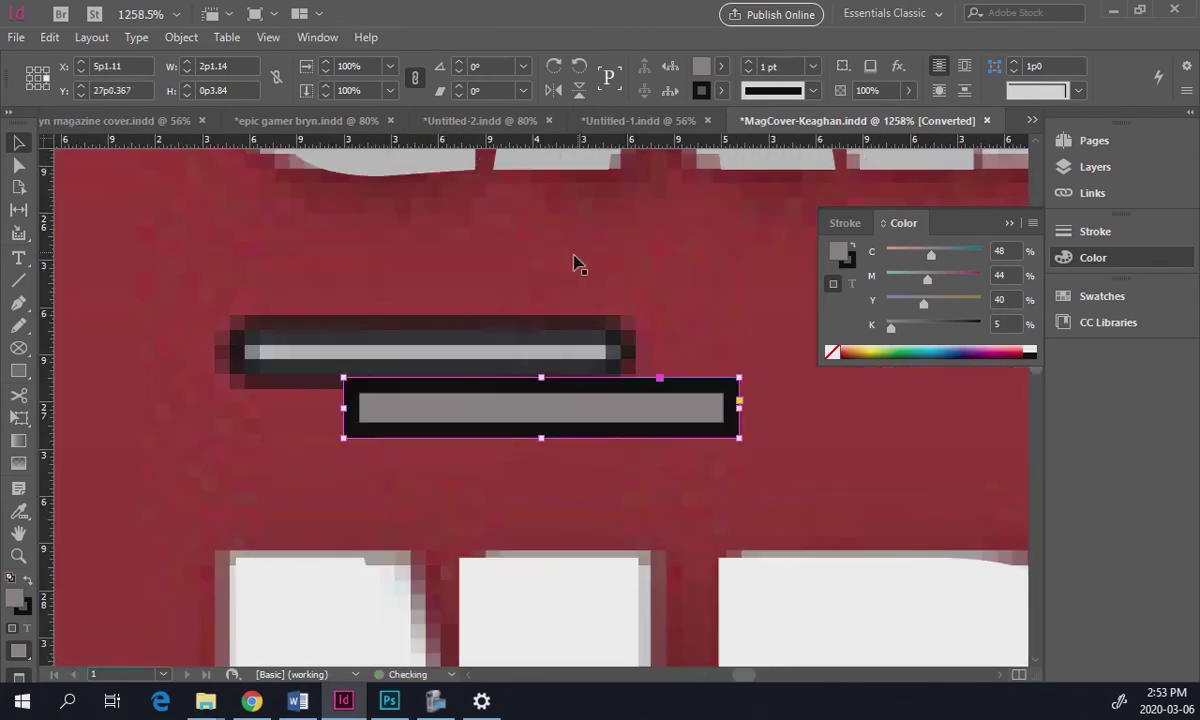
drag(544, 391, 472, 373)
- Place a further copy of the bar over the original bar below NBA PREVIEW and deselect it
scroll(485, 507, down, 5)
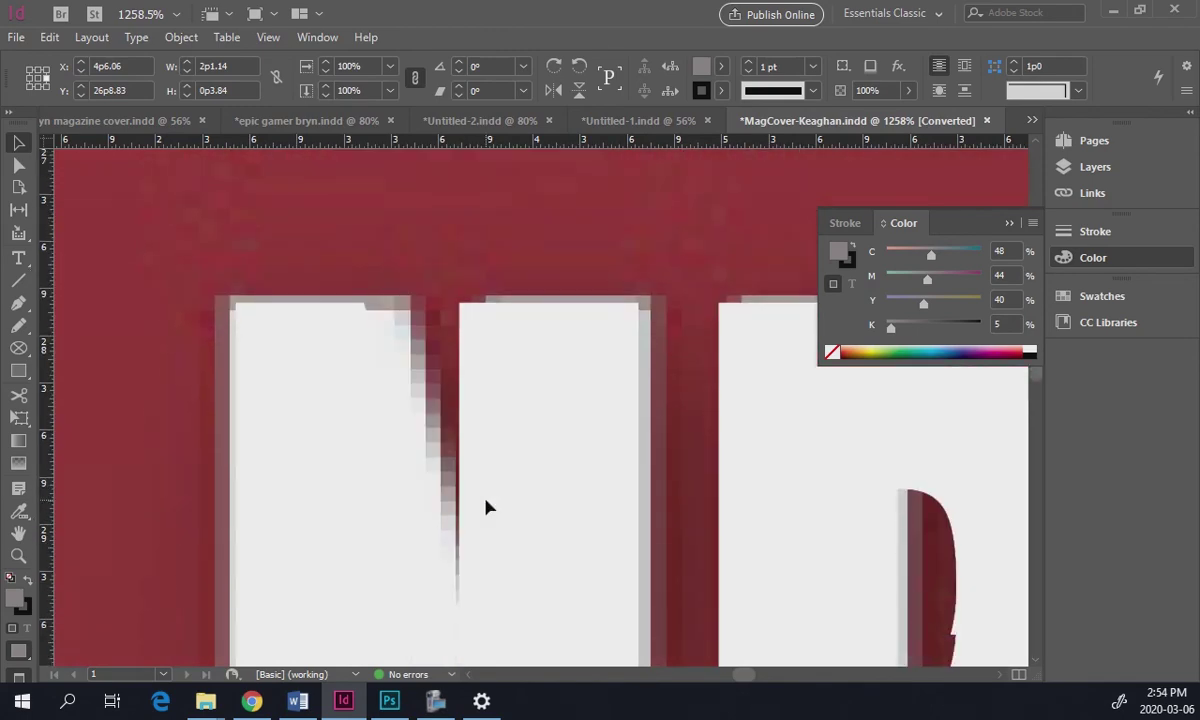
scroll(485, 508, down, 8)
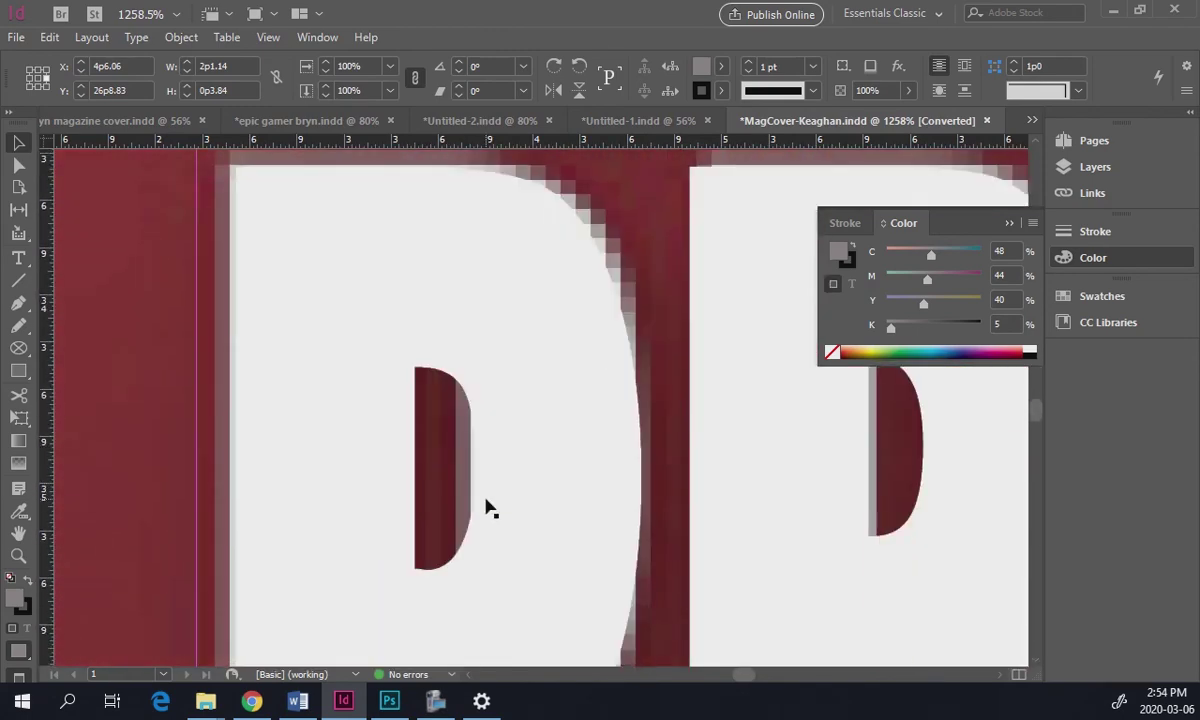
scroll(487, 508, down, 2)
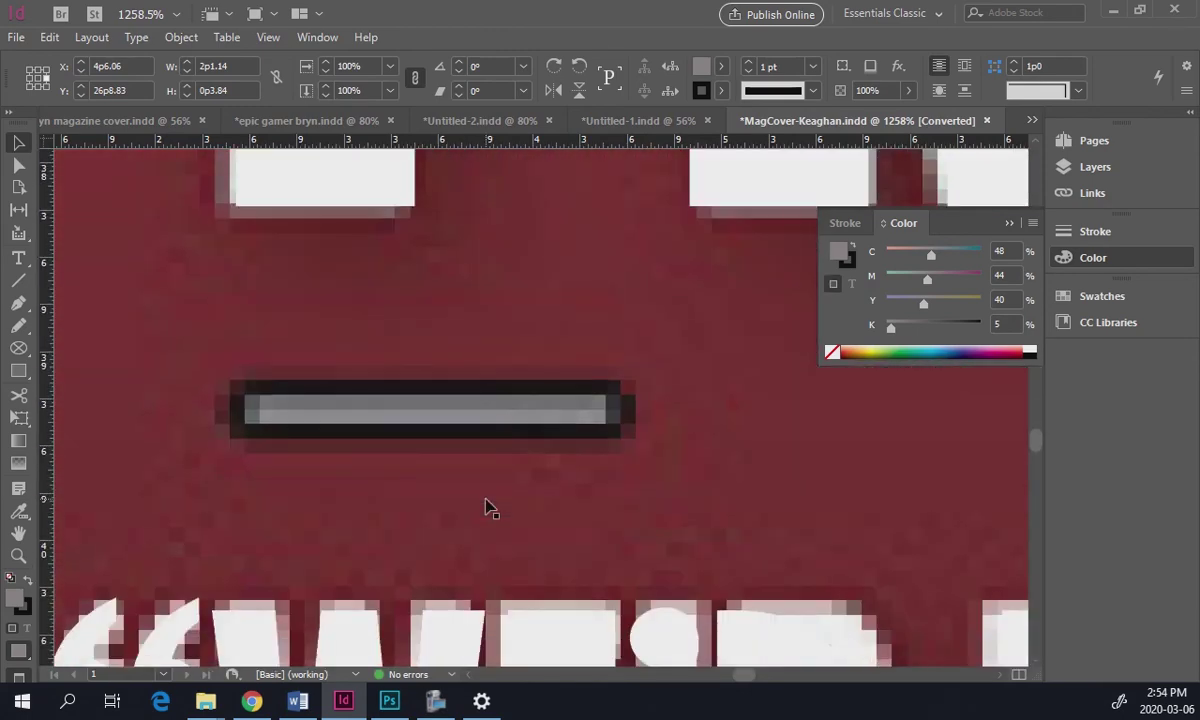
drag(485, 415, 375, 406)
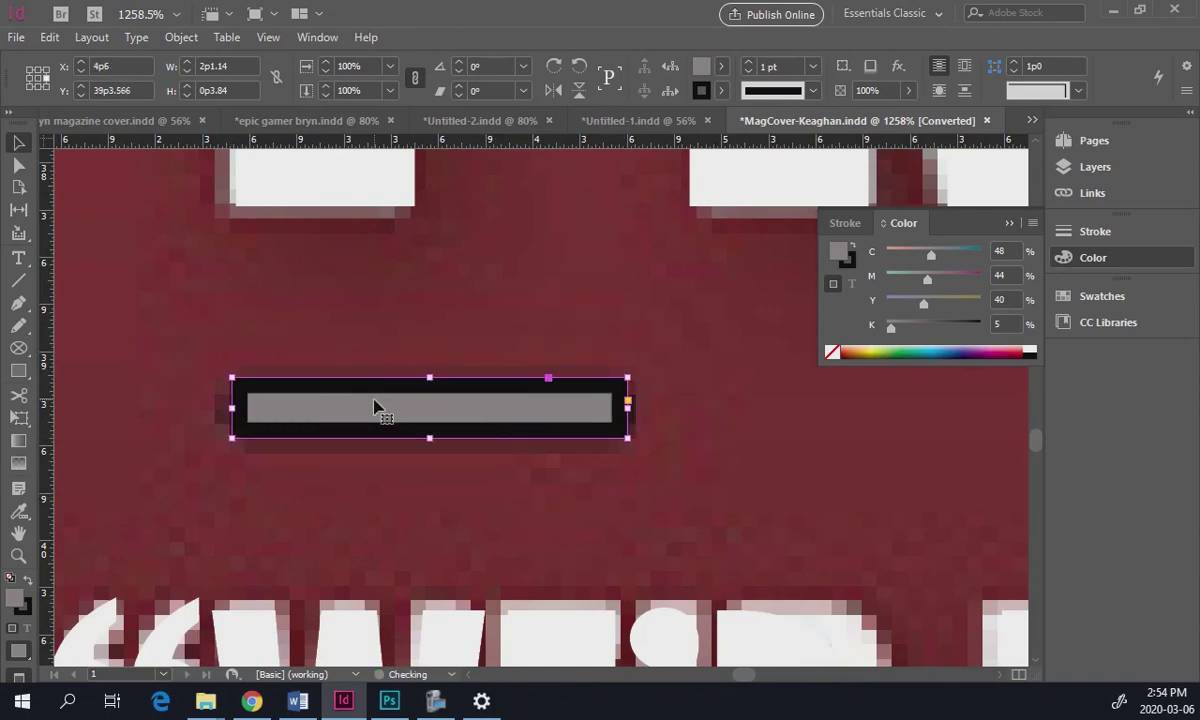
key(ctrl+0)
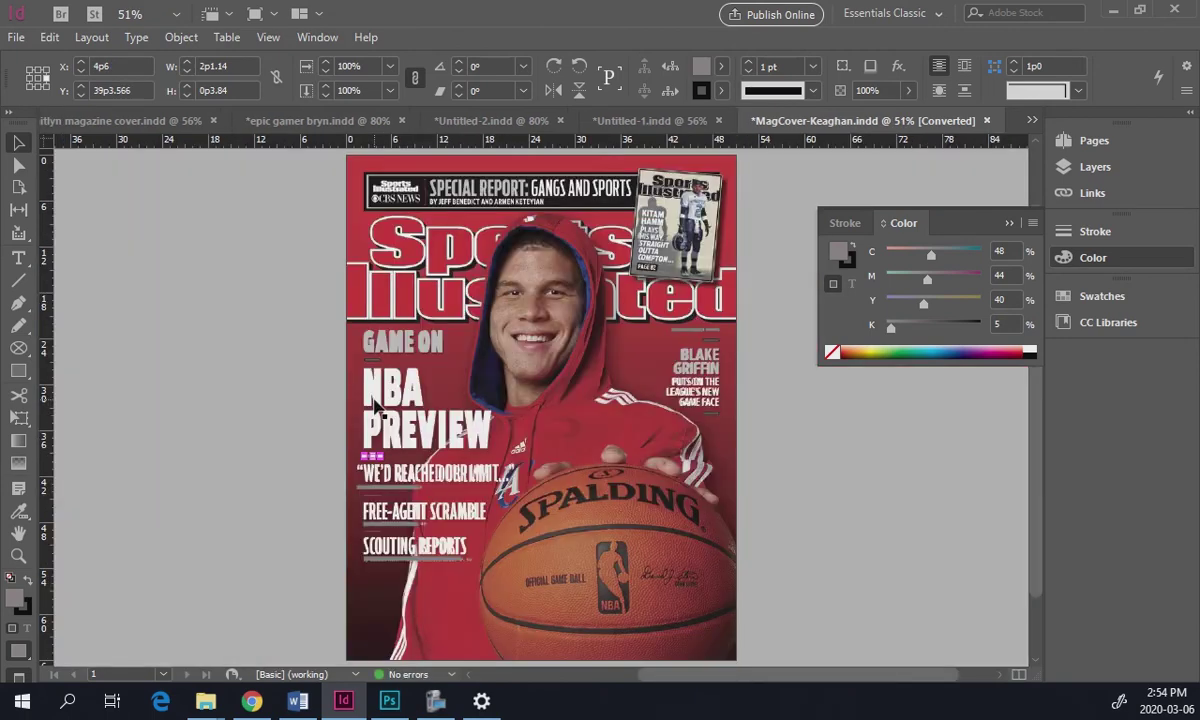
click(298, 353)
- Draw a horizontal line about 2p2.64 long just above the dotted divider over the FREE-AGENT SCRAMBLE headline
key(z)
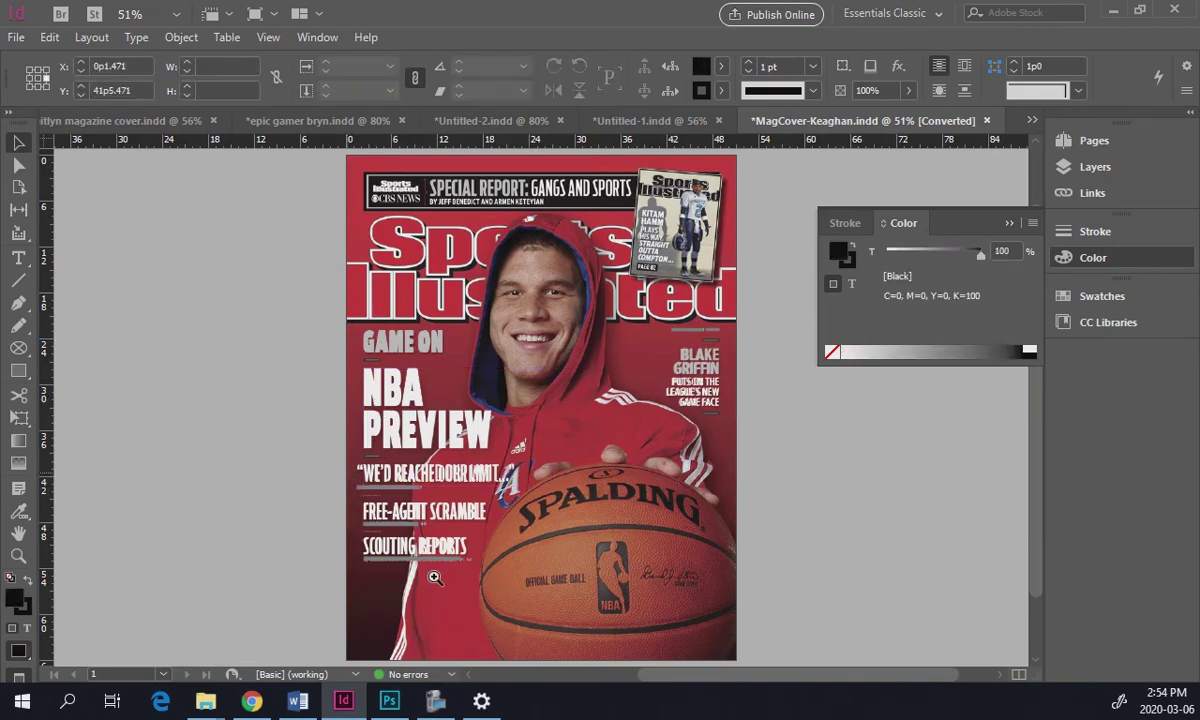
click(408, 541)
drag(424, 300, 474, 330)
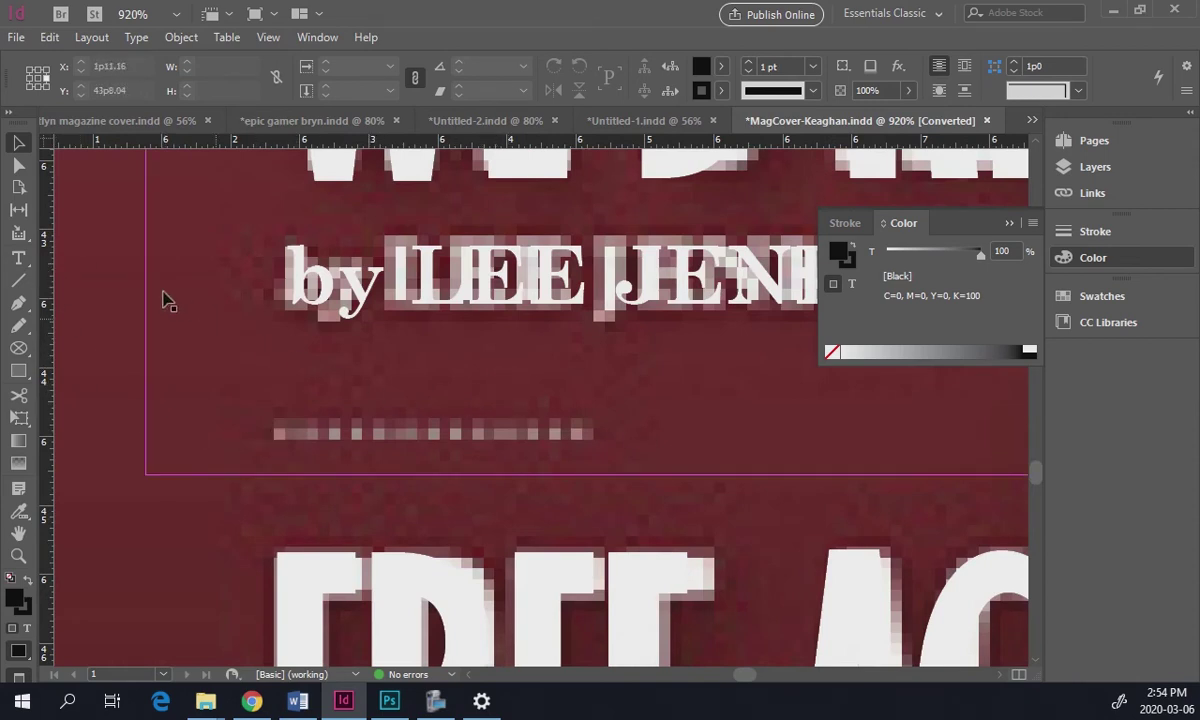
click(18, 279)
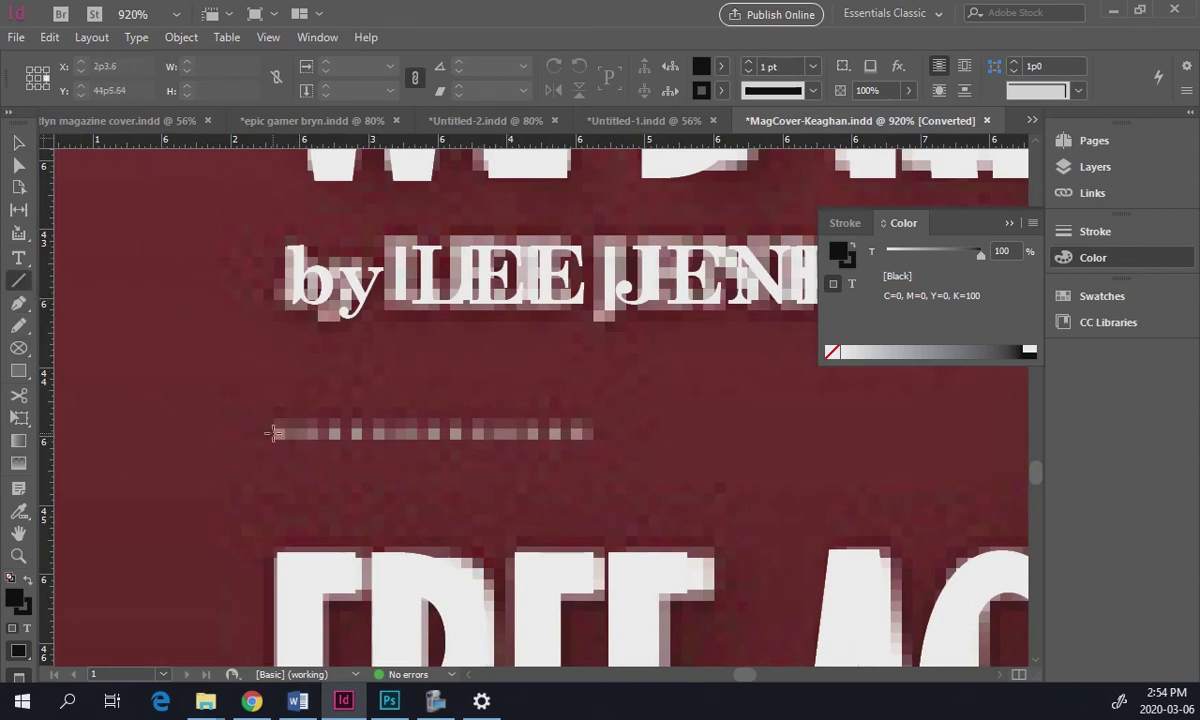
drag(277, 386, 593, 392)
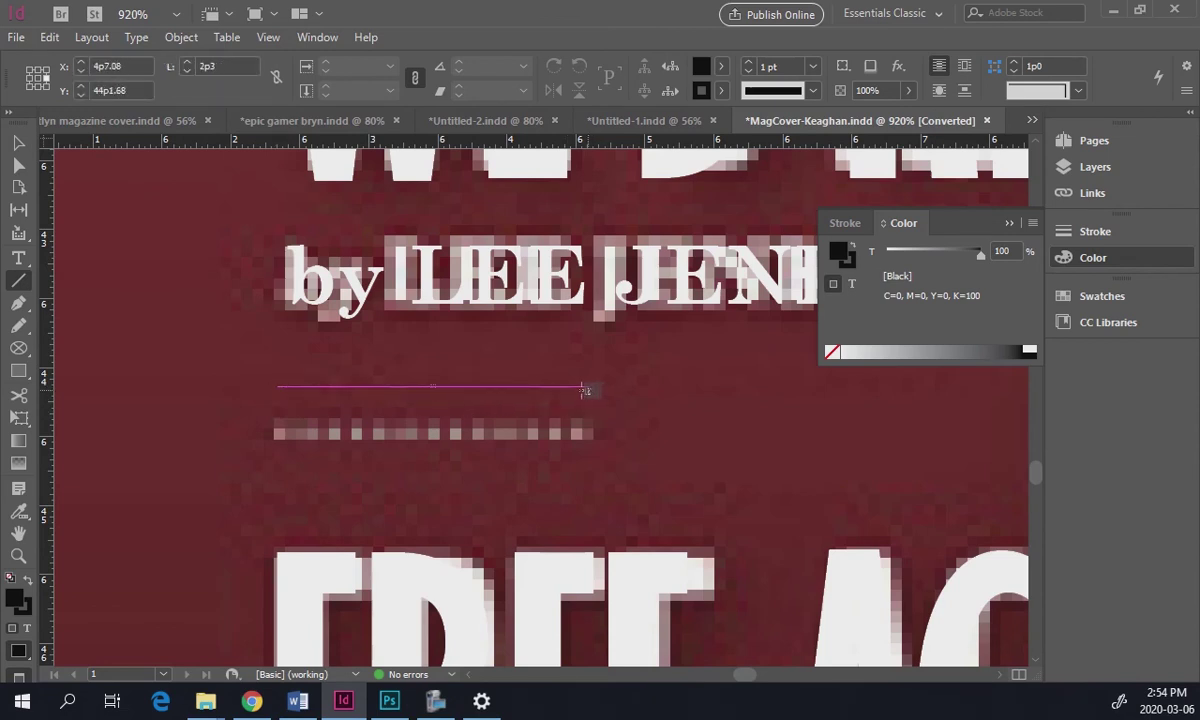
drag(585, 390, 584, 388)
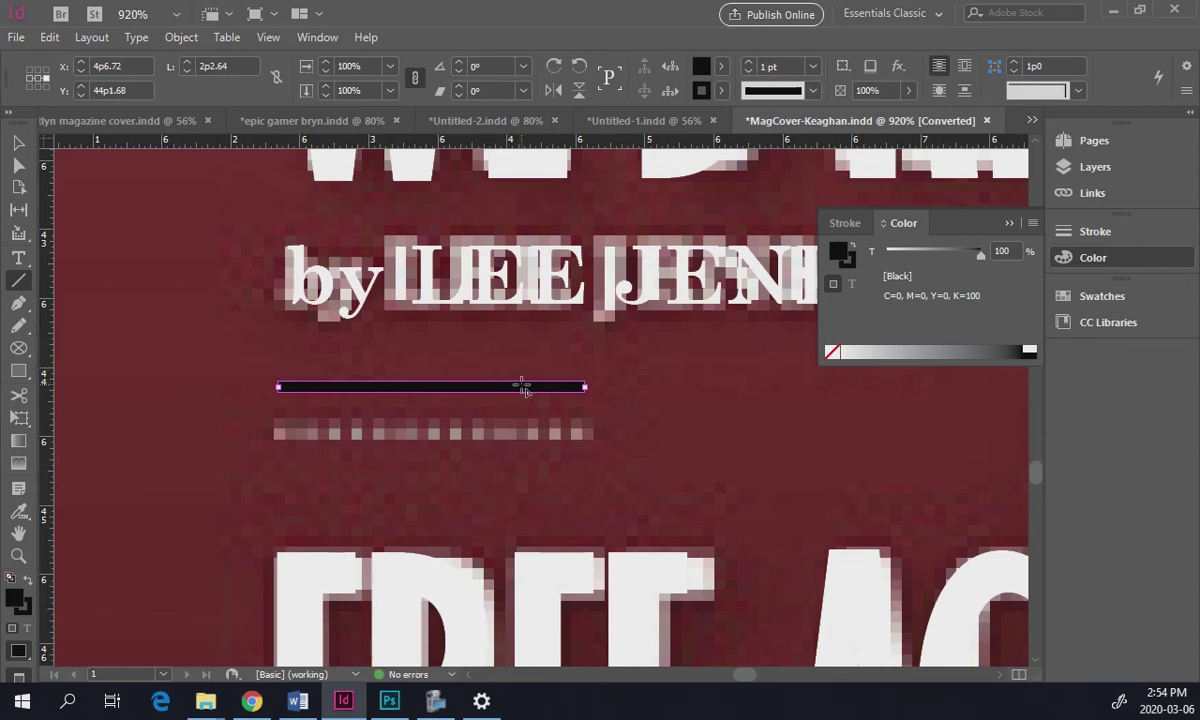
- Try the Dotted stroke type on the new line, then switch it to Japanese Dots at 1 pt
click(1058, 233)
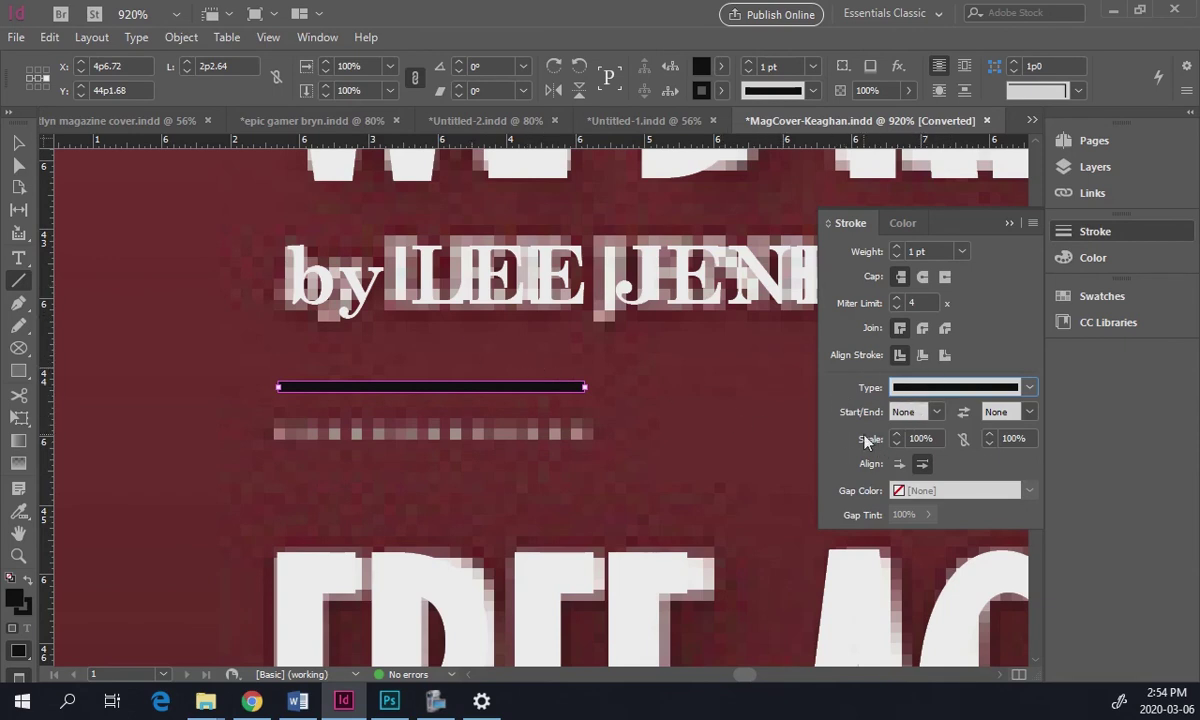
click(1029, 387)
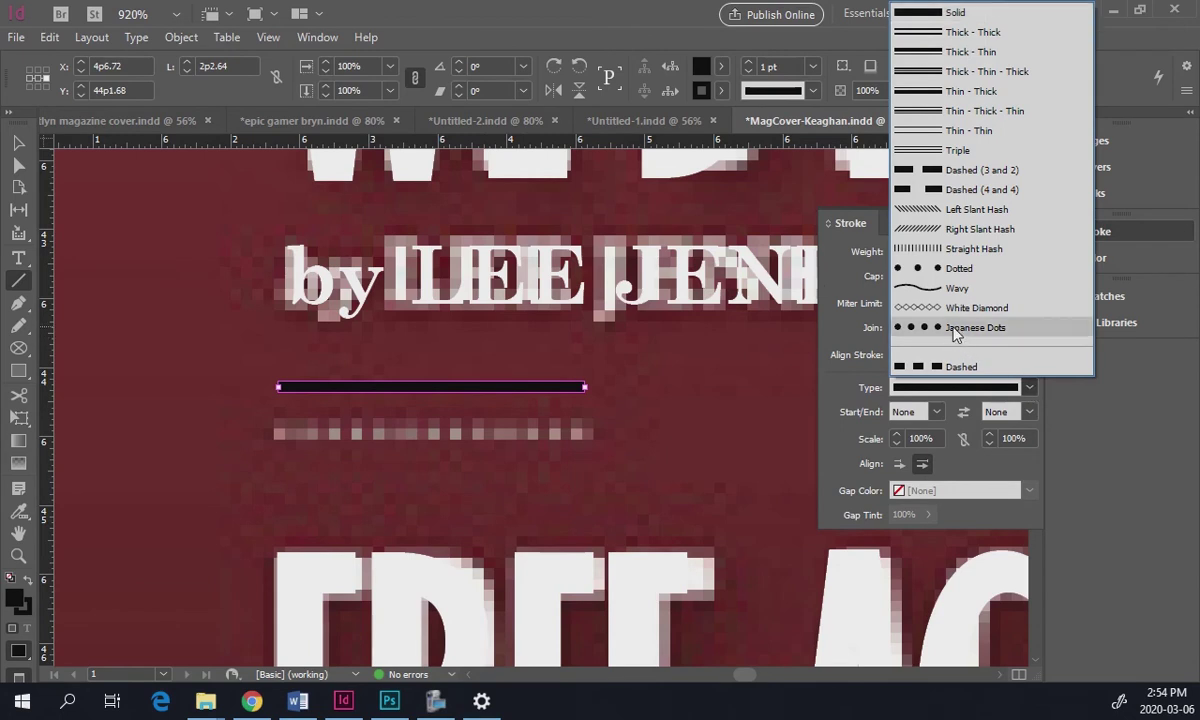
click(916, 268)
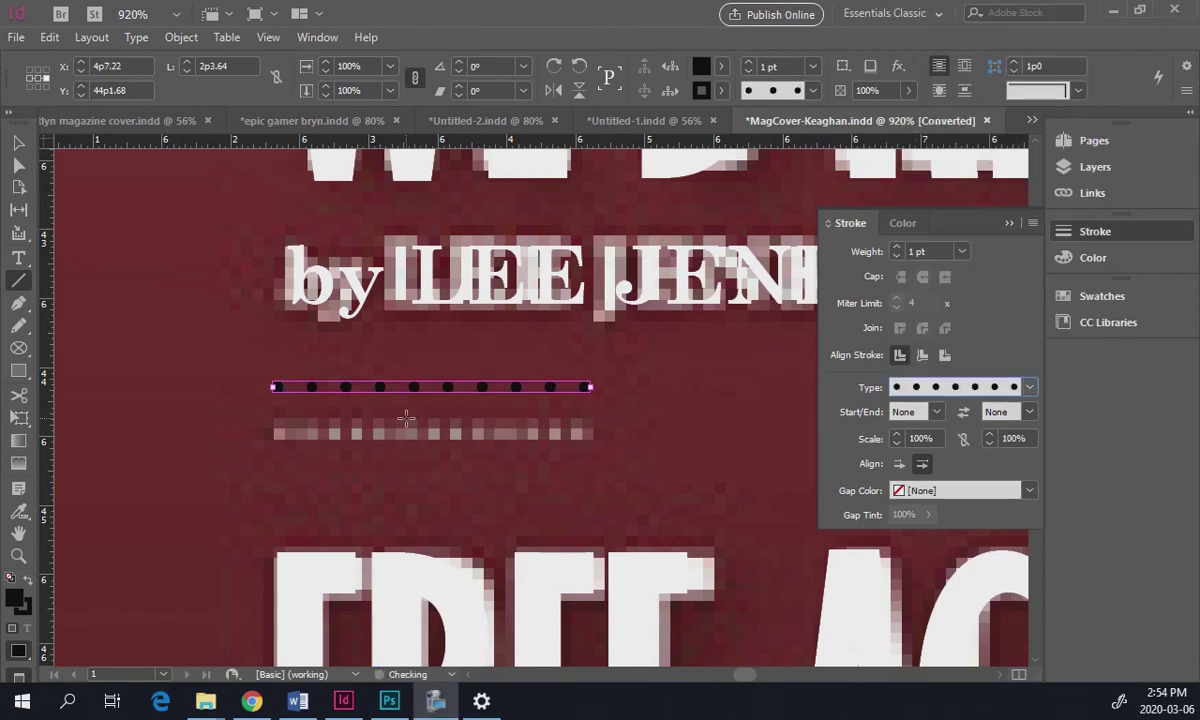
click(1029, 387)
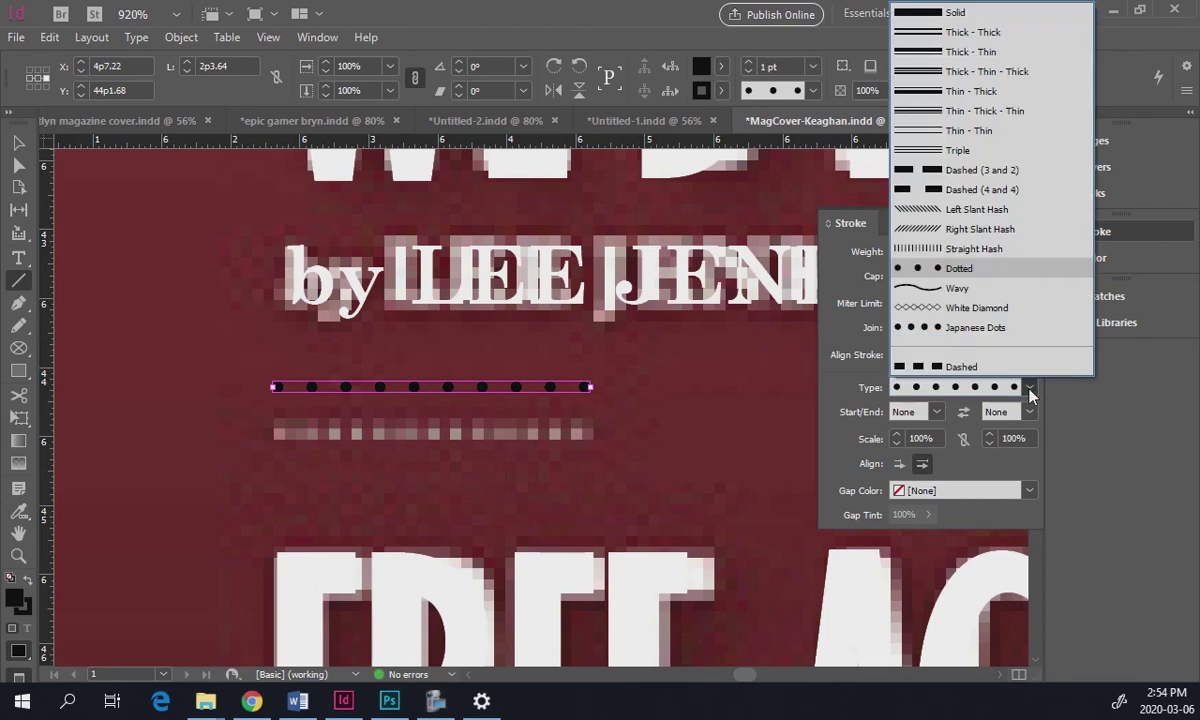
click(880, 325)
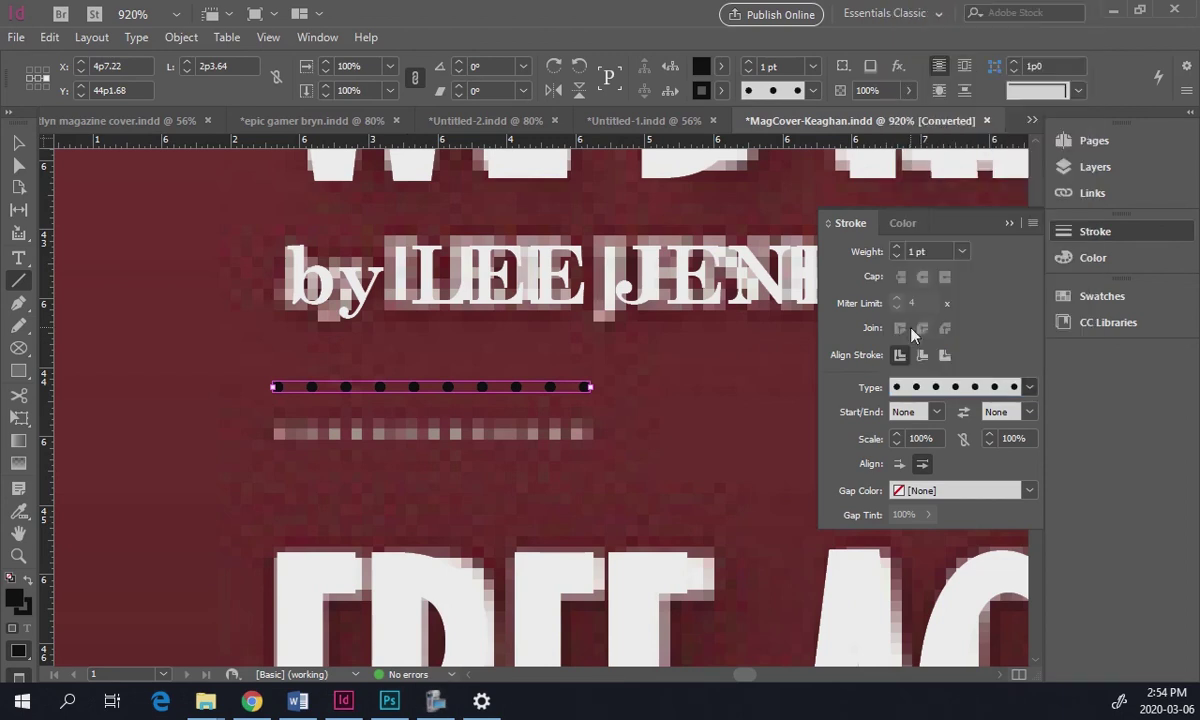
click(897, 248)
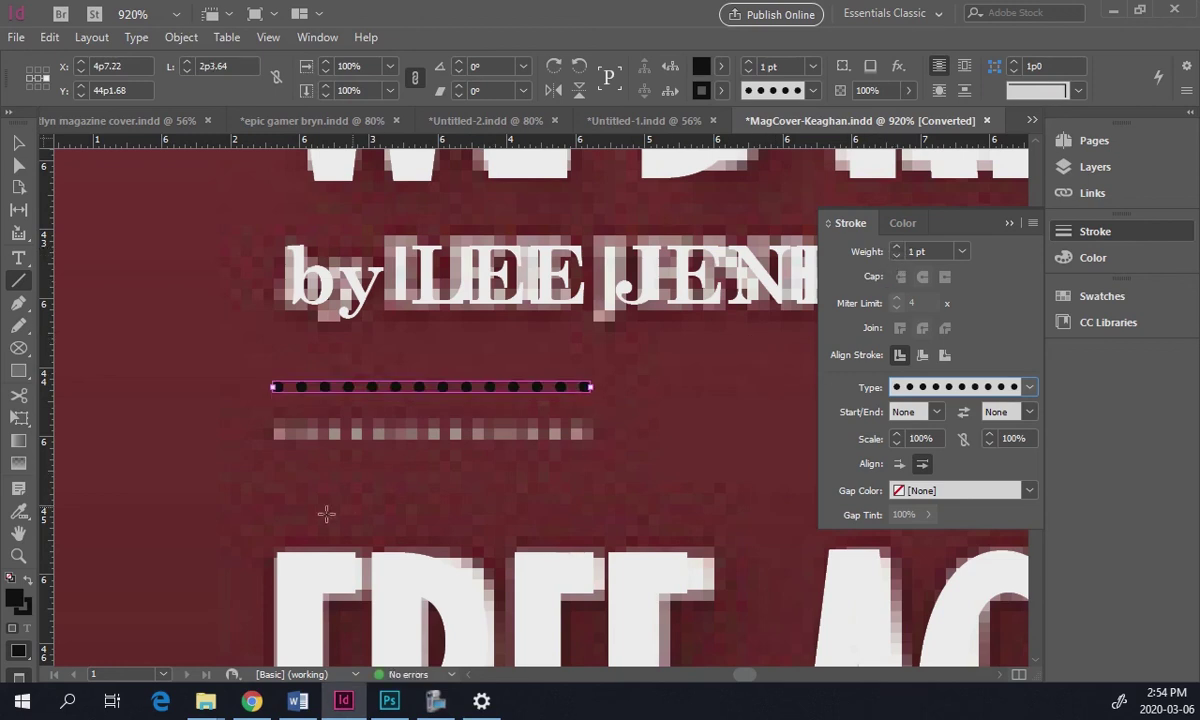
- Set the dotted line's stroke colour to [Paper] and move it onto the original dotted divider above FREE-AGENT SCRAMBLE
click(723, 92)
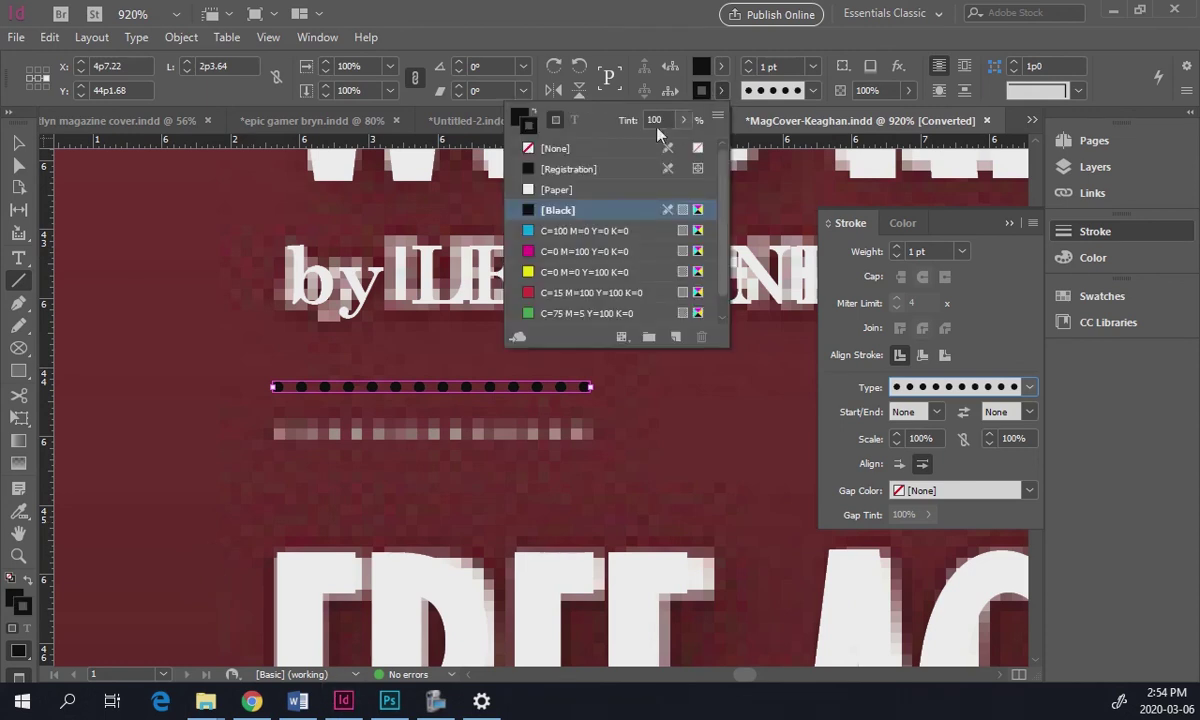
click(522, 189)
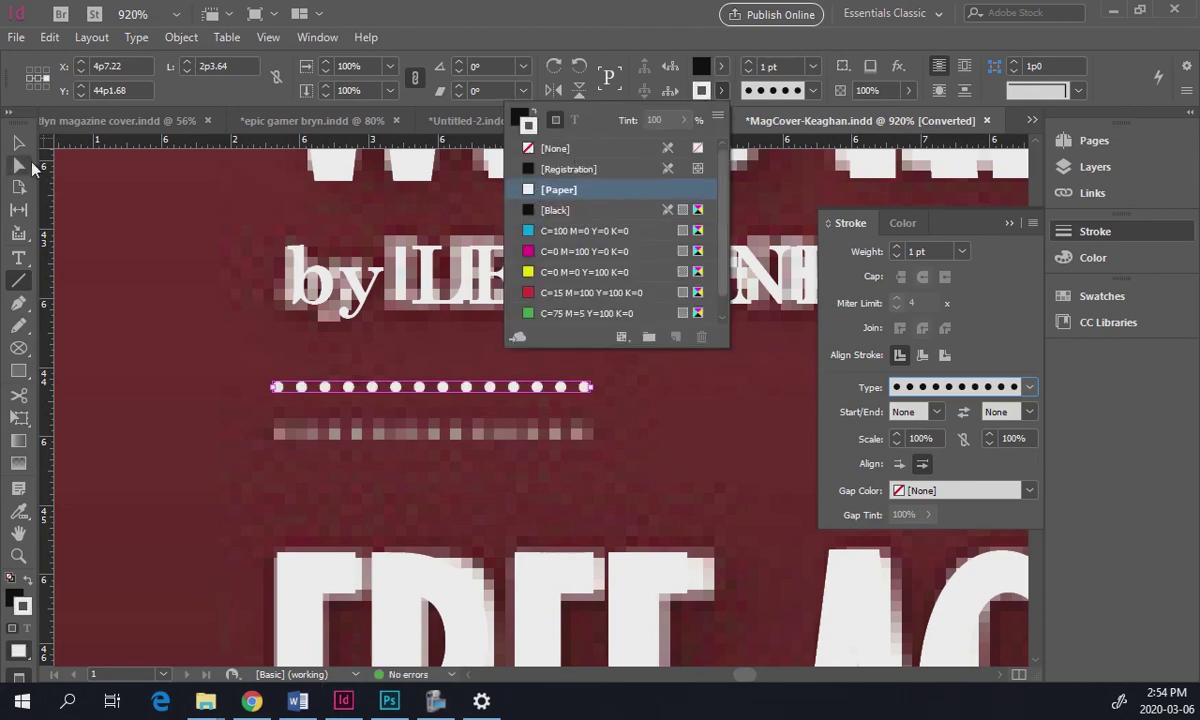
click(362, 372)
click(19, 143)
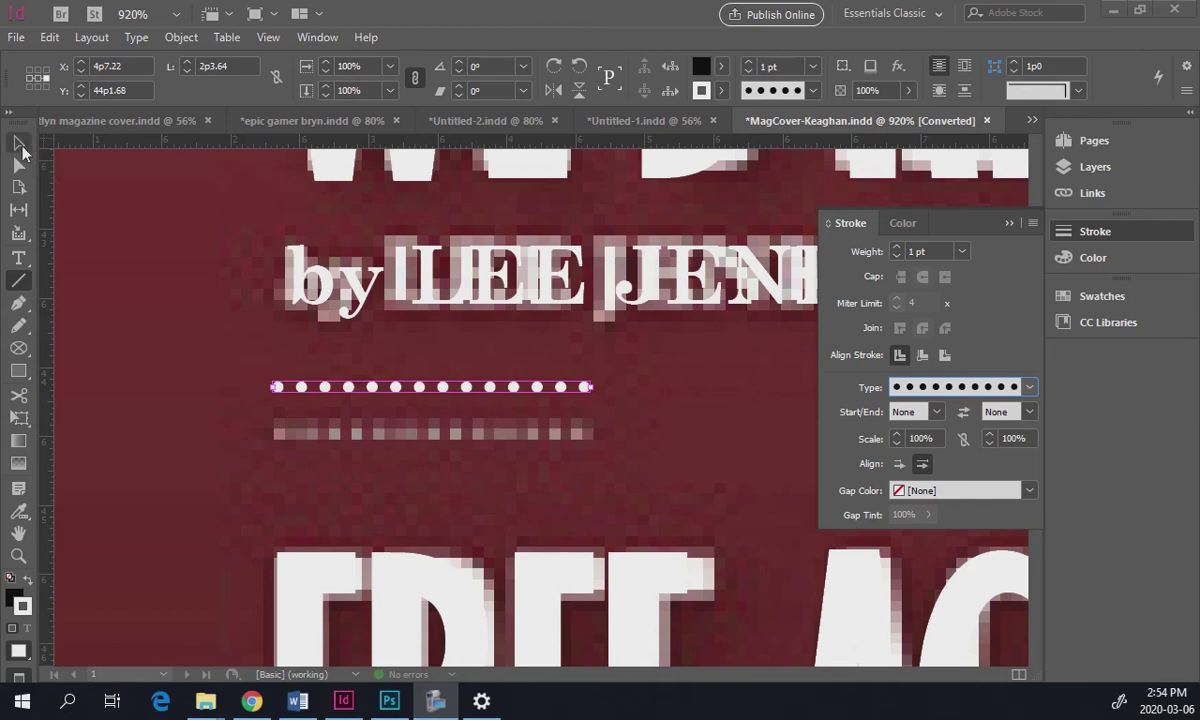
drag(470, 402, 465, 428)
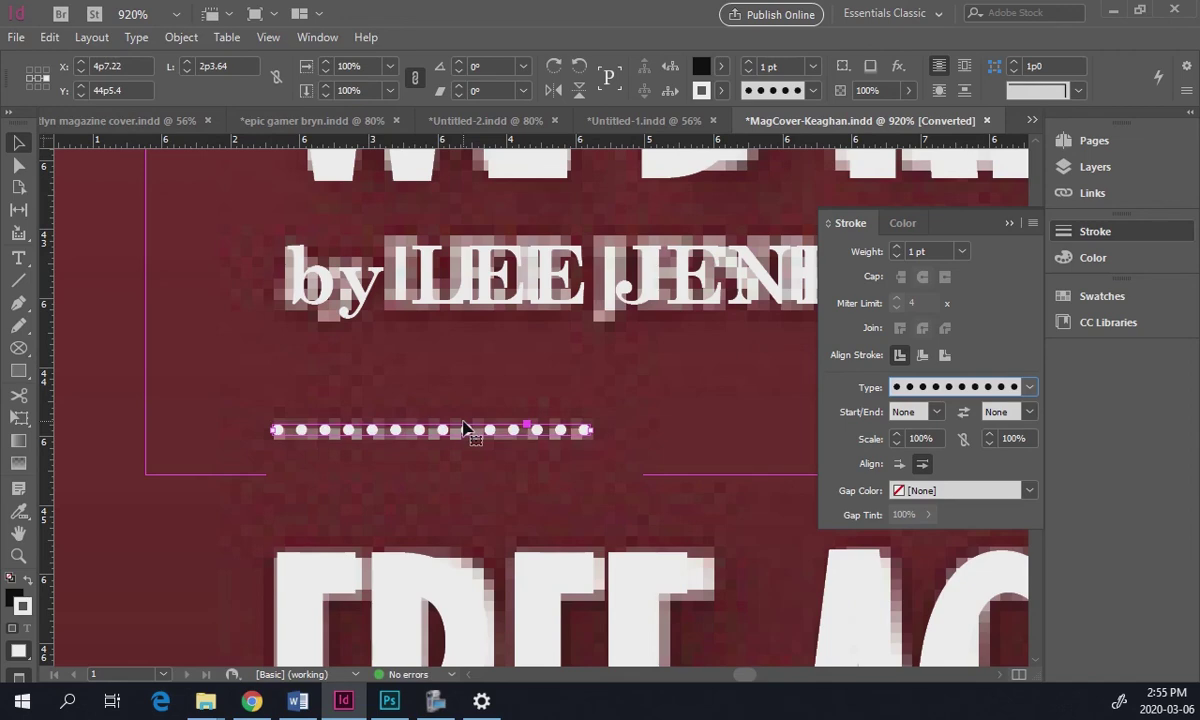
- Place a copy of the dotted line over the original divider above SCOUTING REPORTS and deselect it
key(ctrl+0)
drag(348, 518, 666, 650)
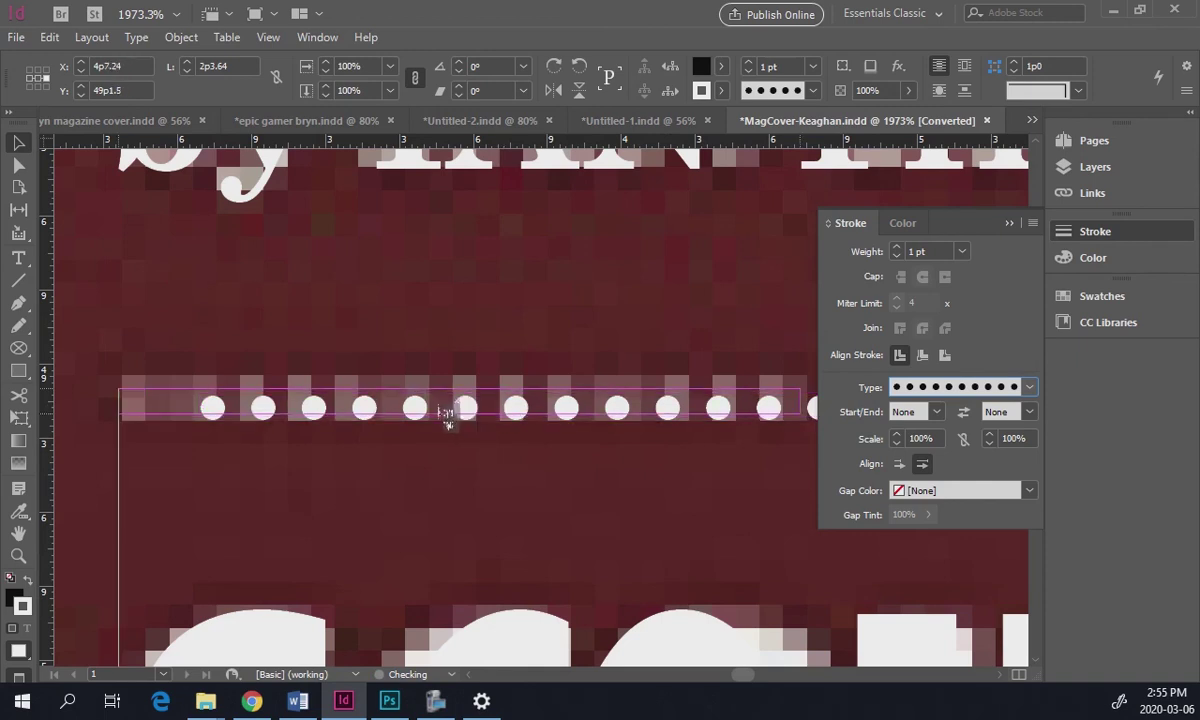
click(437, 408)
key(ctrl+0)
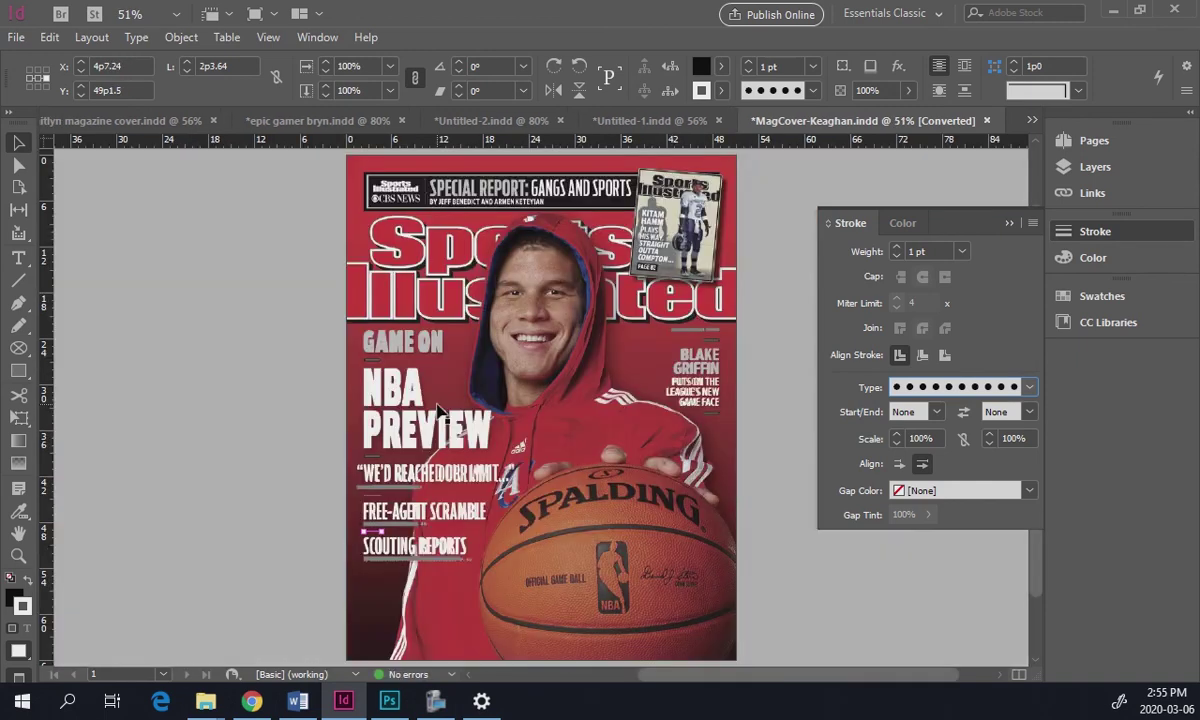
click(293, 340)
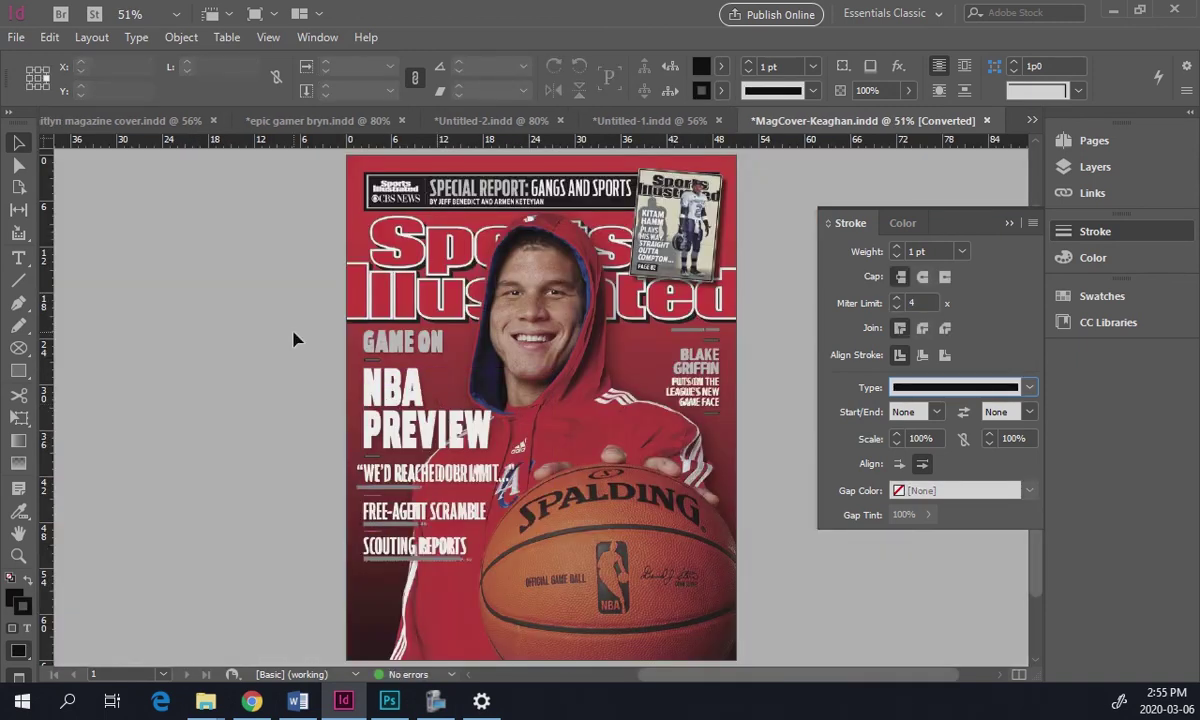
- Make the background colour layer visible and examine the headlines, bylines and dotted dividers against it up close
click(1092, 168)
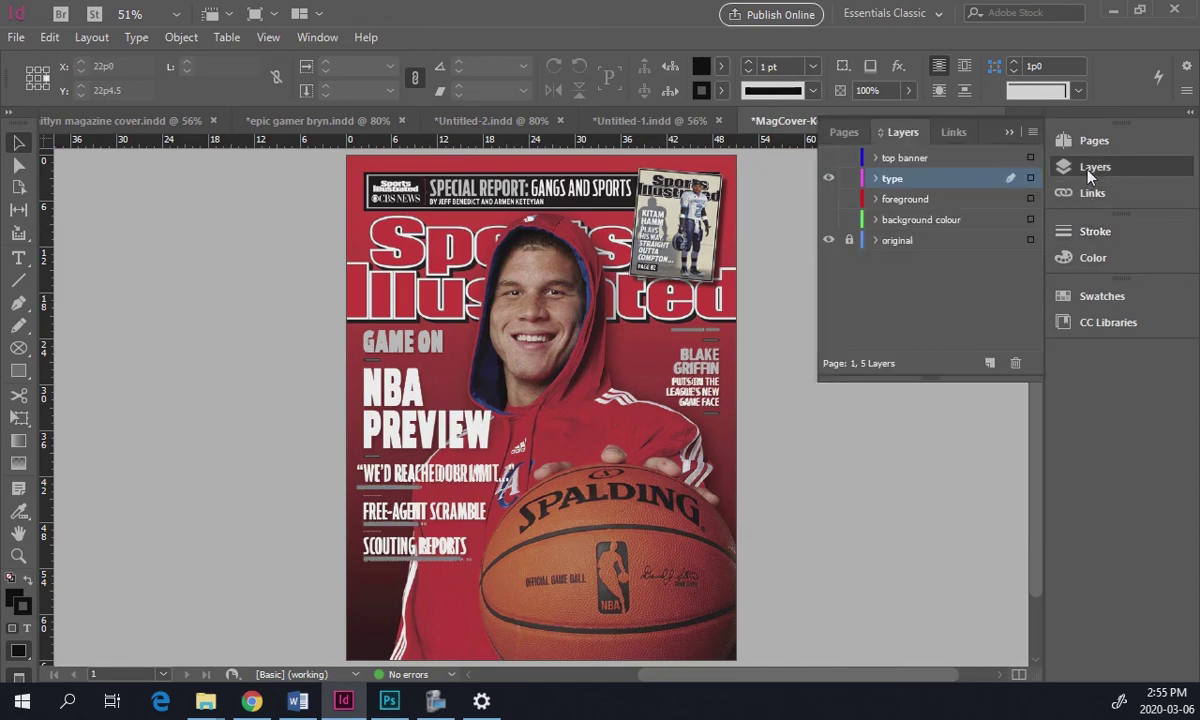
click(828, 220)
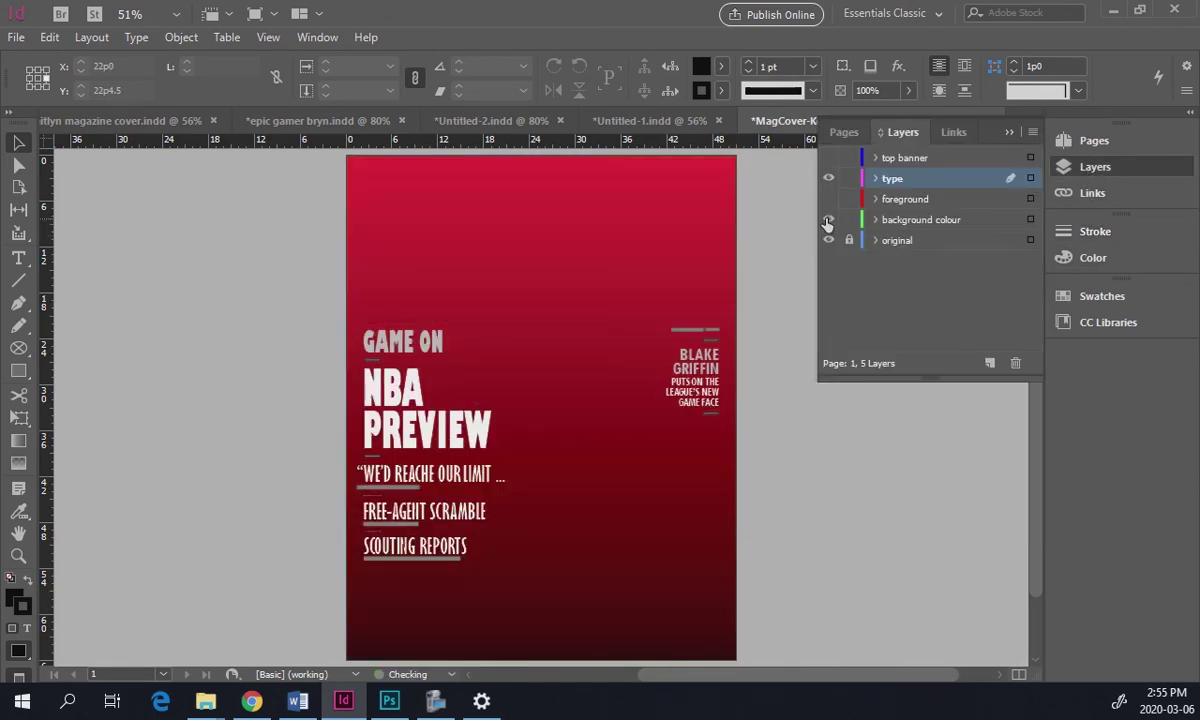
key(z)
drag(334, 302, 560, 615)
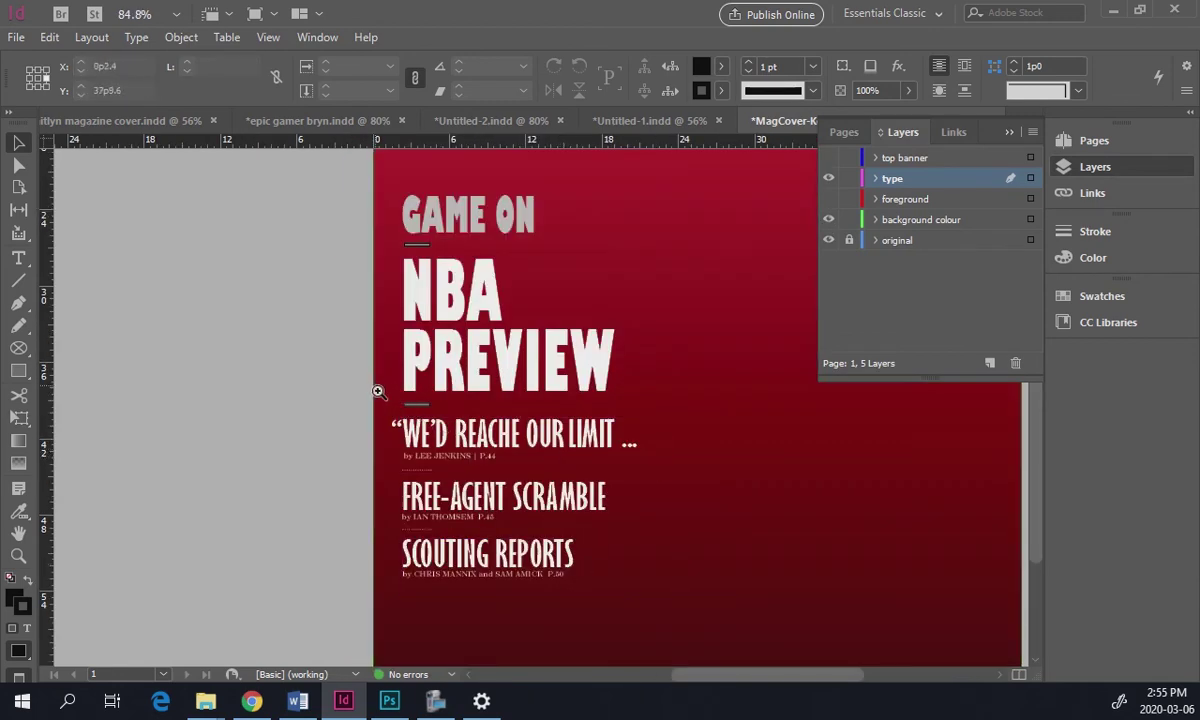
drag(352, 362, 530, 573)
click(573, 422)
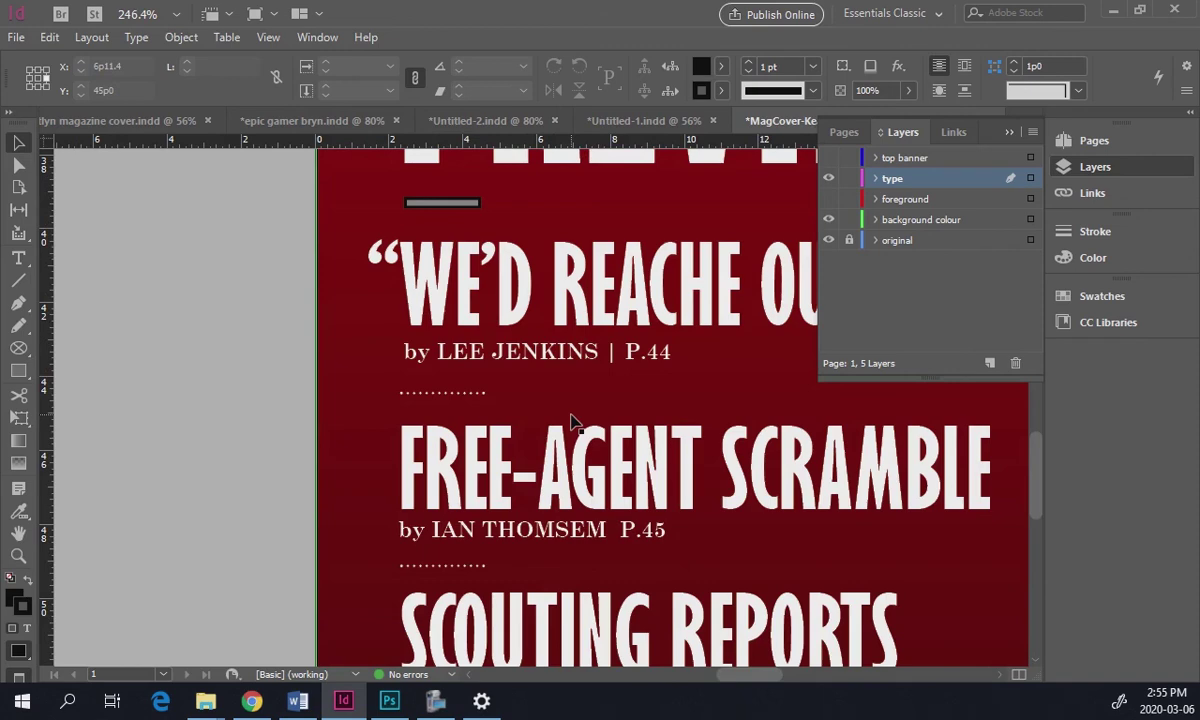
key(ctrl+0)
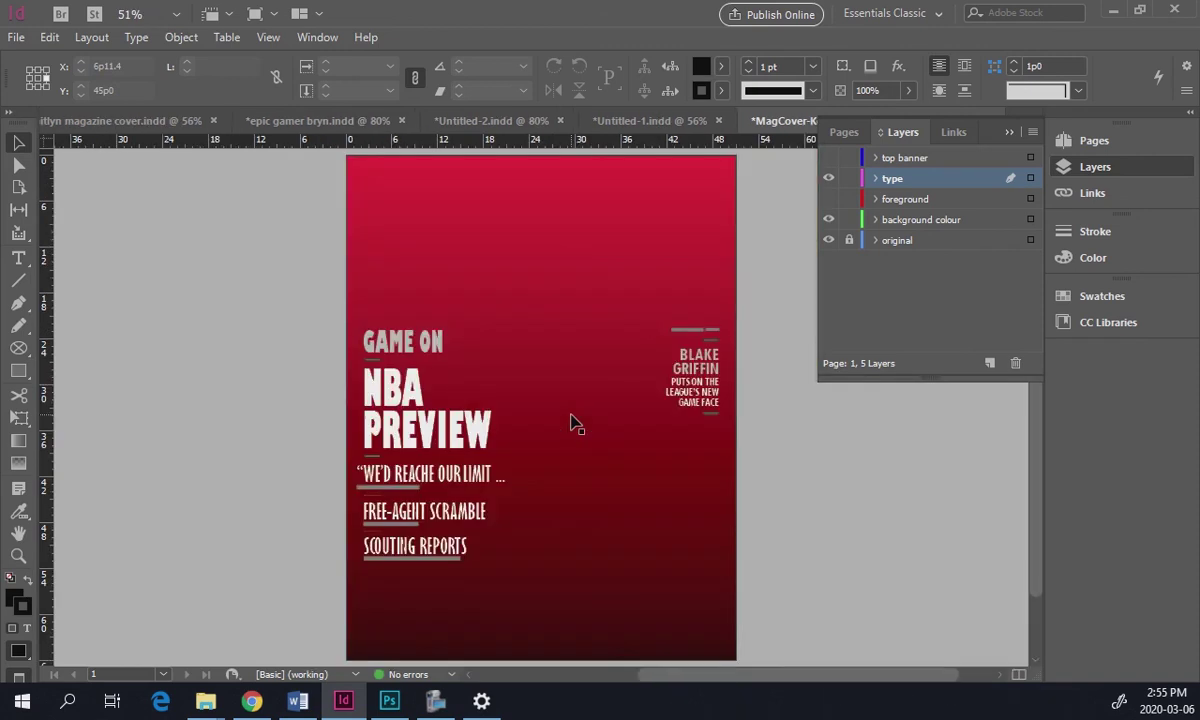
- Make the foreground and top banner layers visible together with the type layer to show the complete cover
click(828, 200)
click(828, 178)
click(828, 158)
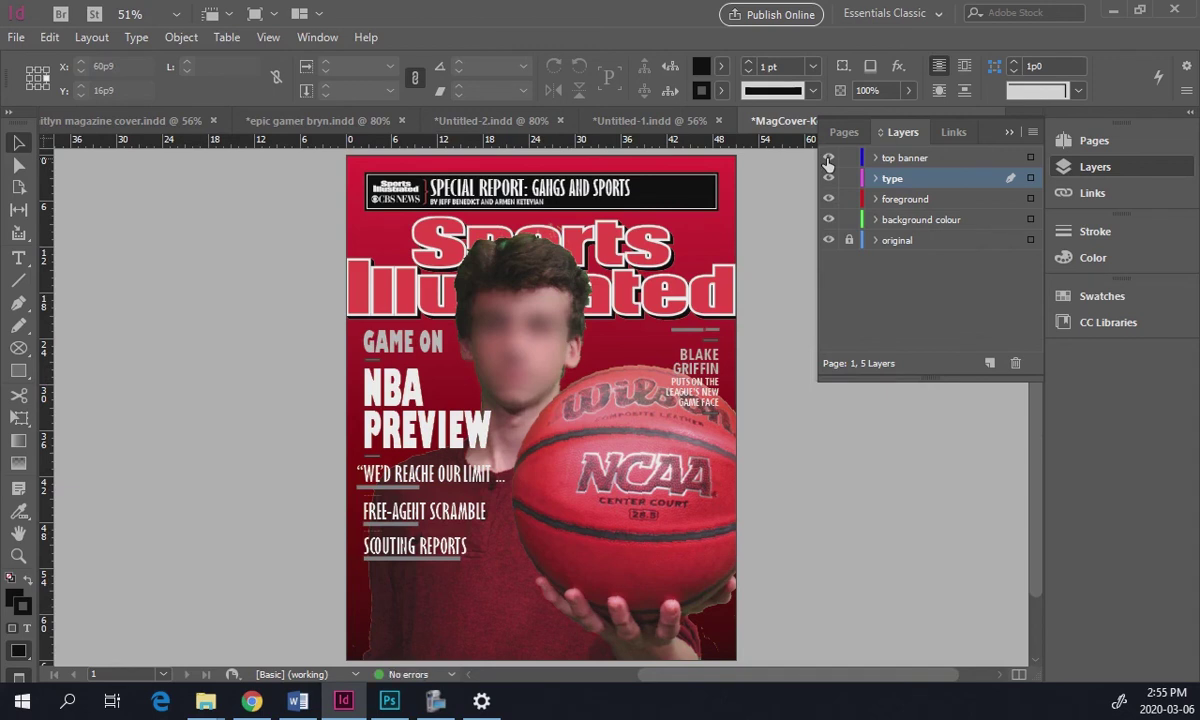